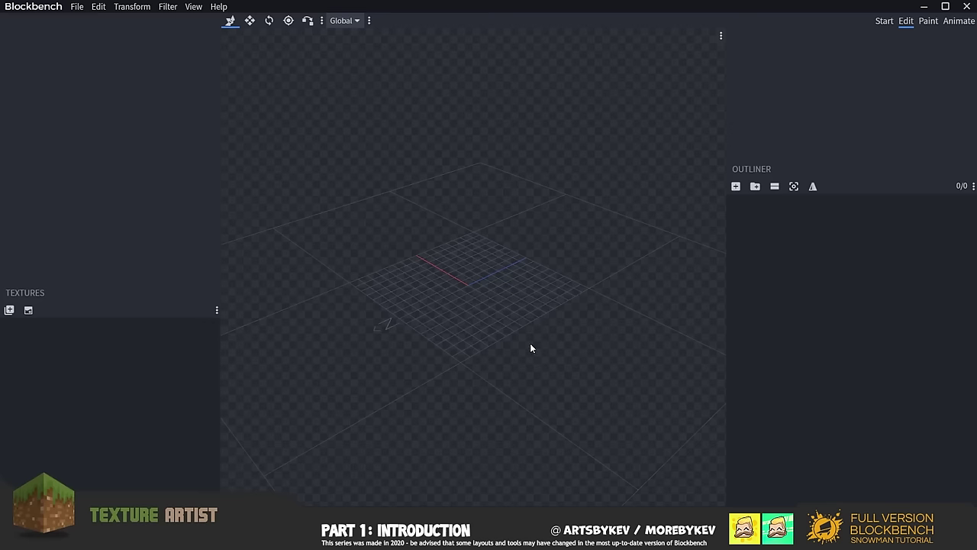
Orbit and pan around the empty grid to examine the workspace from different angles.
{"action": "mouse_move", "coordinate": [530, 344]}
{"action": "left_mouse_down"}
{"action": "mouse_move", "coordinate": [514, 354]}
{"action": "mouse_move", "coordinate": [366, 336]}
{"action": "mouse_move", "coordinate": [644, 338]}
{"action": "mouse_move", "coordinate": [473, 366]}
{"action": "mouse_move", "coordinate": [554, 319]}
{"action": "mouse_move", "coordinate": [550, 382]}
{"action": "mouse_move", "coordinate": [476, 369]}
{"action": "mouse_move", "coordinate": [548, 362]}
{"action": "mouse_move", "coordinate": [544, 347]}
{"action": "mouse_move", "coordinate": [484, 343]}
{"action": "mouse_move", "coordinate": [525, 341]}
{"action": "mouse_move", "coordinate": [458, 359]}
{"action": "mouse_move", "coordinate": [561, 359]}
{"action": "mouse_move", "coordinate": [418, 351]}
{"action": "mouse_move", "coordinate": [535, 361]}
{"action": "left_mouse_up"}
{"action": "left_click_drag", "start_coordinate": [542, 353], "coordinate": [561, 273]}
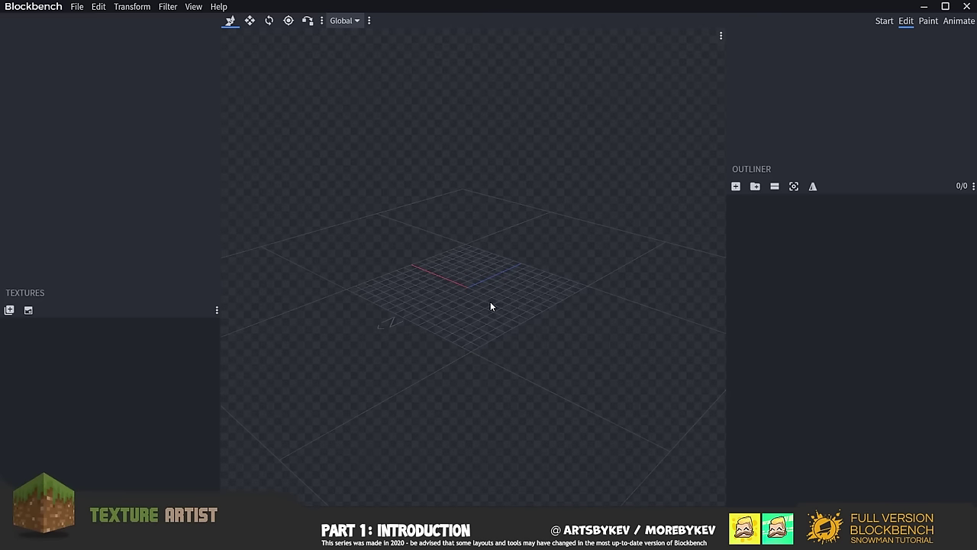
{"action": "mouse_move", "coordinate": [491, 301]}
{"action": "right_mouse_down"}
{"action": "mouse_move", "coordinate": [487, 244]}
{"action": "mouse_move", "coordinate": [488, 390]}
{"action": "mouse_move", "coordinate": [487, 287]}
{"action": "right_mouse_up"}
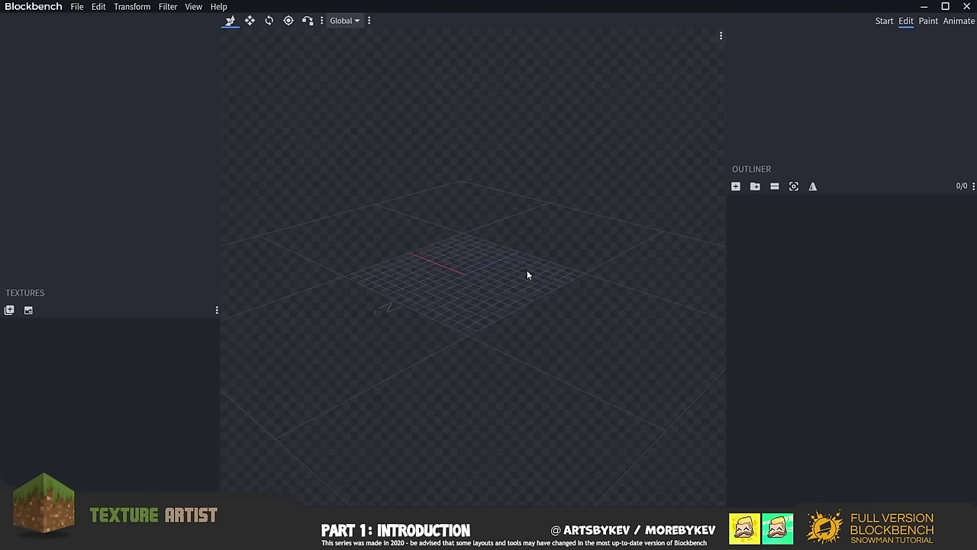
{"action": "mouse_move", "coordinate": [479, 279]}
{"action": "left_mouse_down"}
{"action": "mouse_move", "coordinate": [465, 300]}
{"action": "mouse_move", "coordinate": [406, 226]}
{"action": "mouse_move", "coordinate": [441, 327]}
{"action": "mouse_move", "coordinate": [593, 298]}
{"action": "mouse_move", "coordinate": [489, 273]}
{"action": "left_mouse_up"}
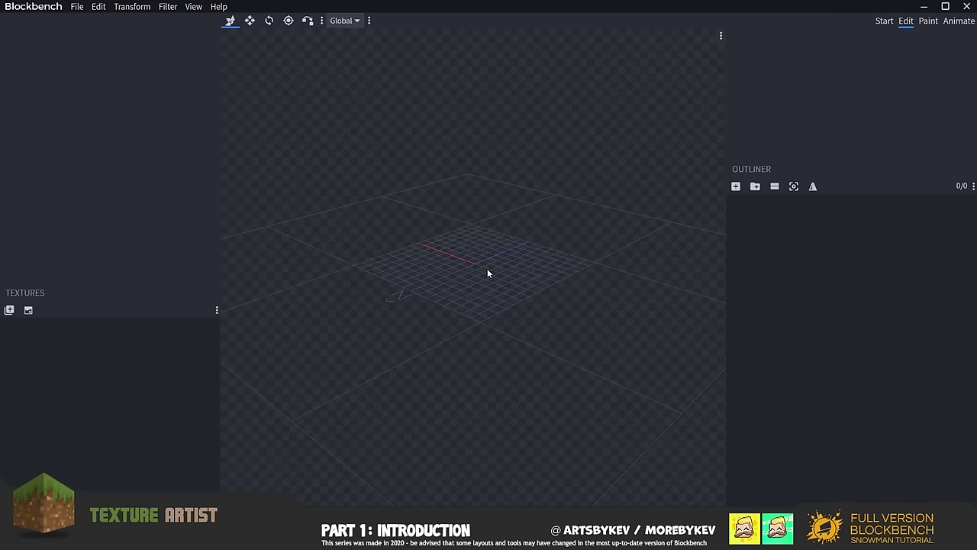
{"action": "left_click_drag", "start_coordinate": [487, 273], "coordinate": [451, 262]}
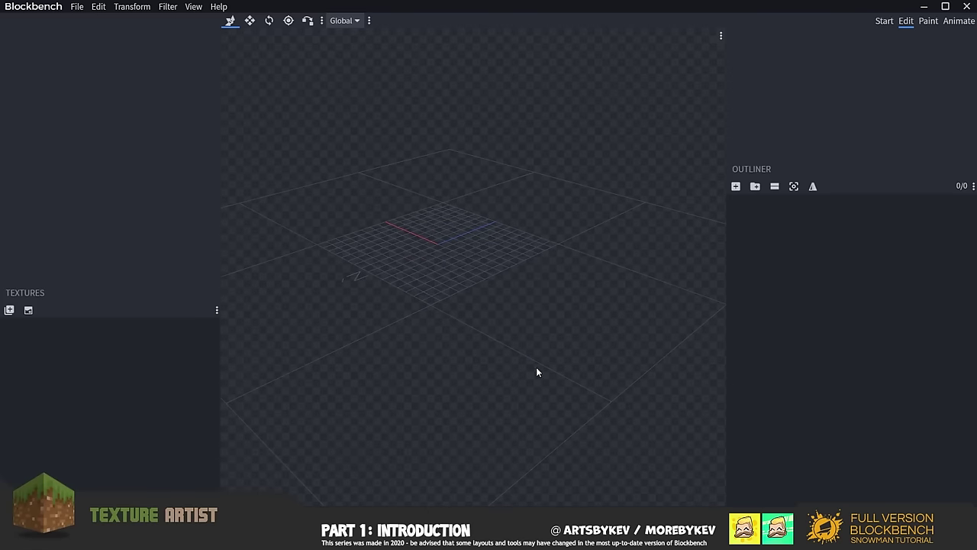
{"action": "left_click_drag", "start_coordinate": [511, 242], "coordinate": [519, 269]}
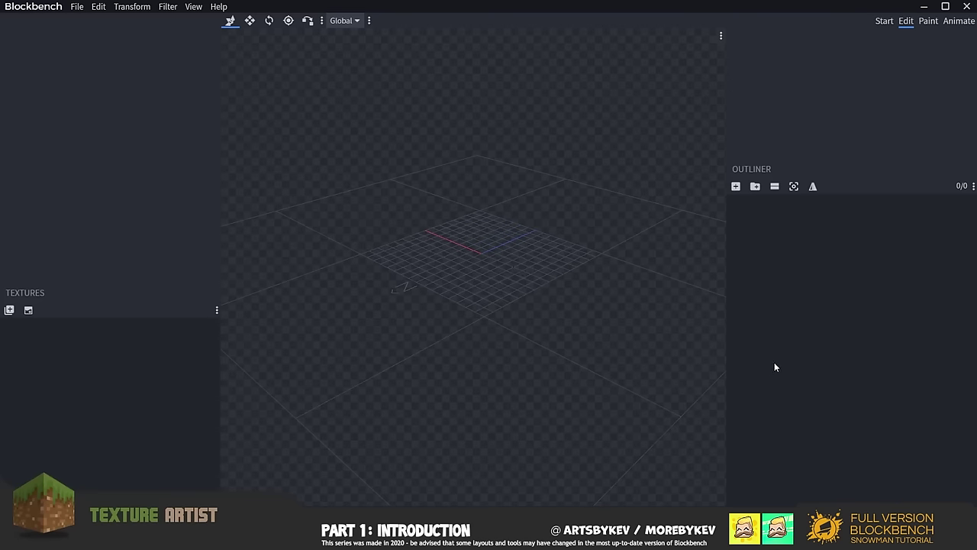
{"action": "right_click", "coordinate": [791, 273]}
{"action": "left_click", "coordinate": [769, 242]}
{"action": "left_click_drag", "start_coordinate": [565, 297], "coordinate": [558, 297]}
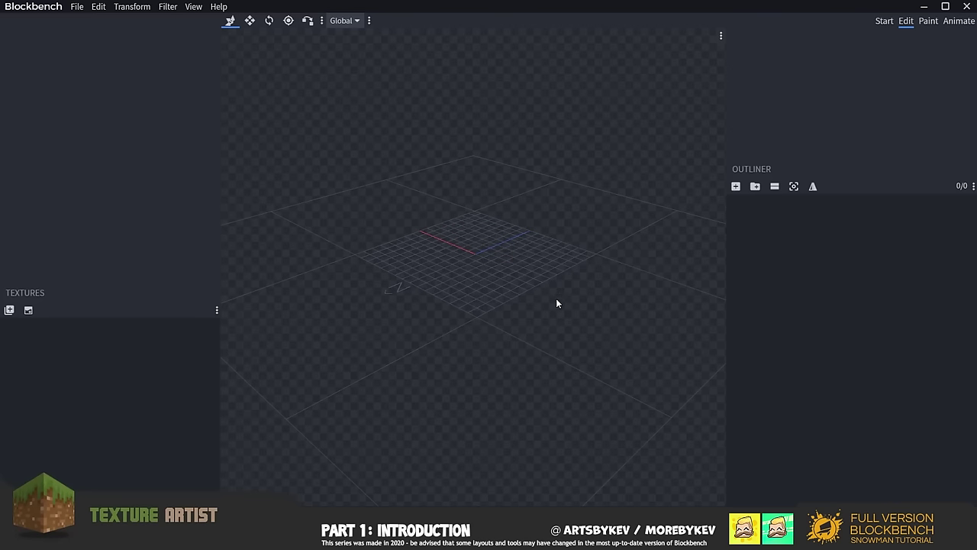
{"action": "left_click_drag", "start_coordinate": [556, 300], "coordinate": [468, 279]}
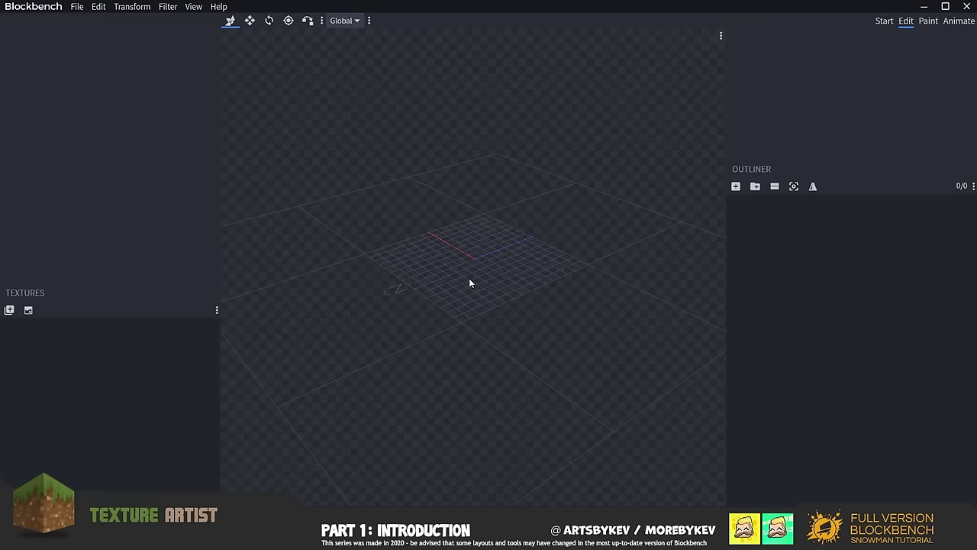
Center the view on the selection after panning away from the grid, and zoom in and out on it.
{"action": "left_click_drag", "start_coordinate": [491, 232], "coordinate": [559, 270]}
{"action": "left_click", "coordinate": [721, 36]}
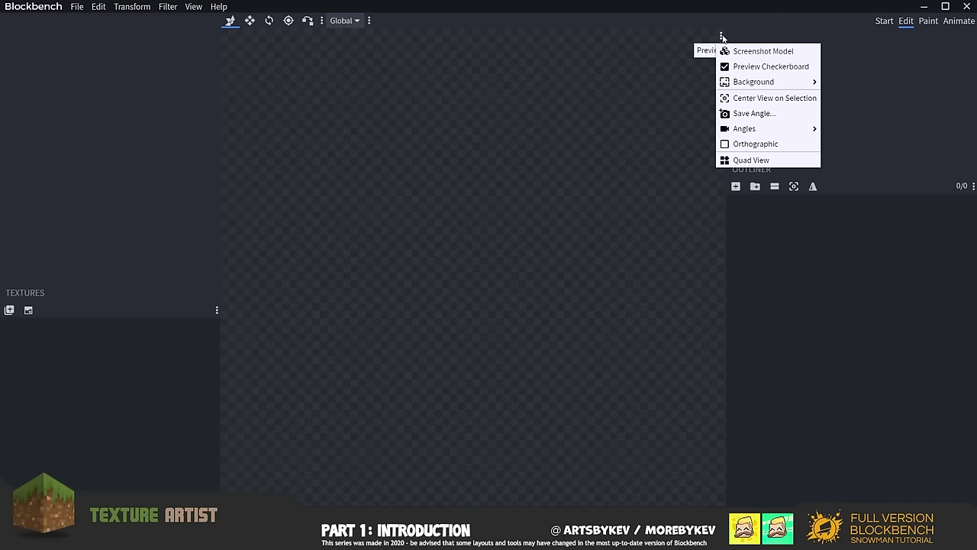
{"action": "left_click", "coordinate": [756, 98]}
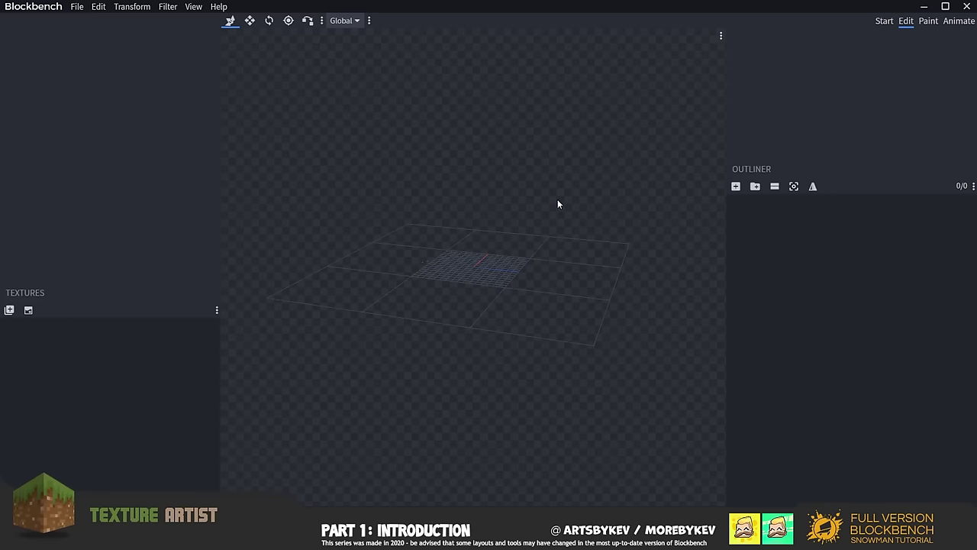
{"action": "scroll", "coordinate": [481, 231], "scroll_direction": "up", "scroll_amount": 1}
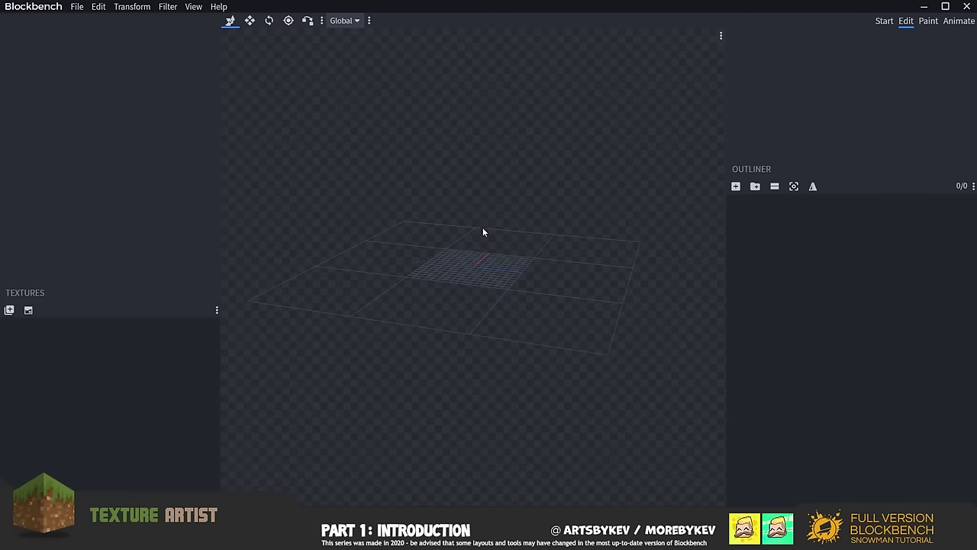
{"action": "scroll", "coordinate": [489, 266], "scroll_direction": "down", "scroll_amount": 4}
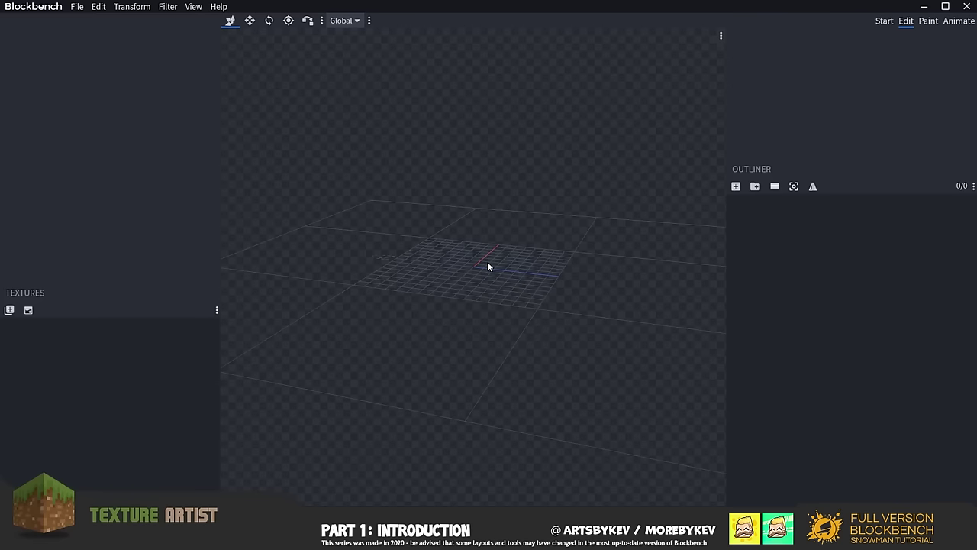
{"action": "scroll", "coordinate": [489, 265], "scroll_direction": "up", "scroll_amount": 5}
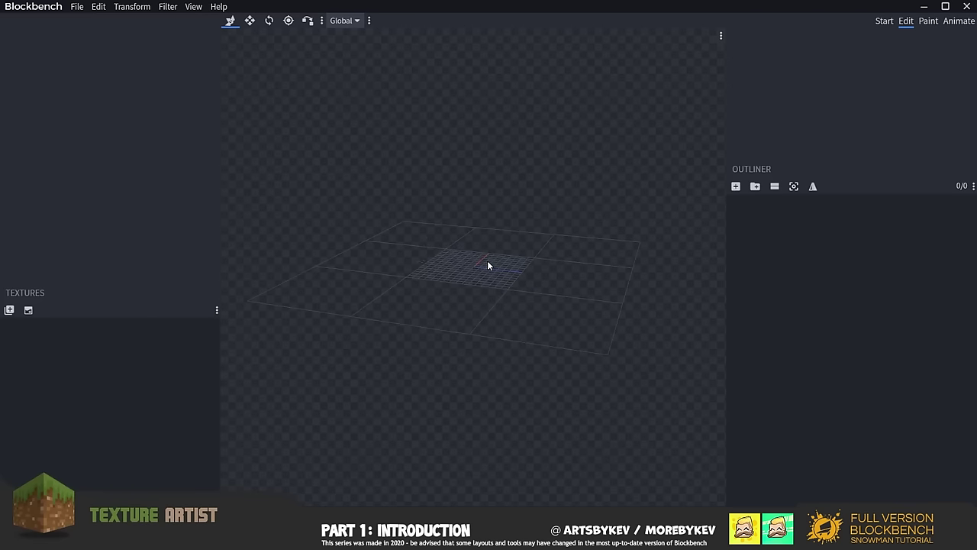
{"action": "left_click_drag", "start_coordinate": [500, 304], "coordinate": [494, 264]}
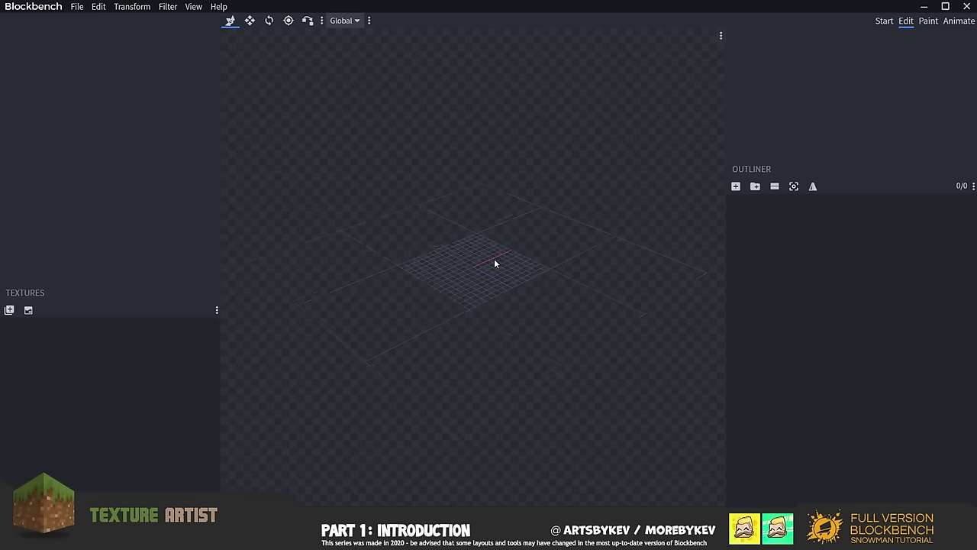
{"action": "scroll", "coordinate": [494, 265], "scroll_direction": "up", "scroll_amount": 3}
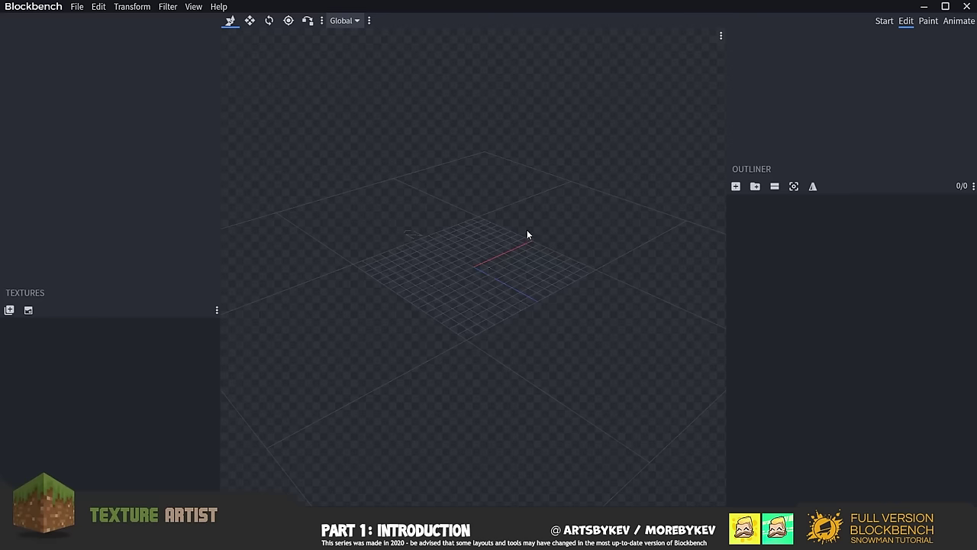
{"action": "left_click_drag", "start_coordinate": [476, 289], "coordinate": [524, 291]}
{"action": "left_click", "coordinate": [75, 7]}
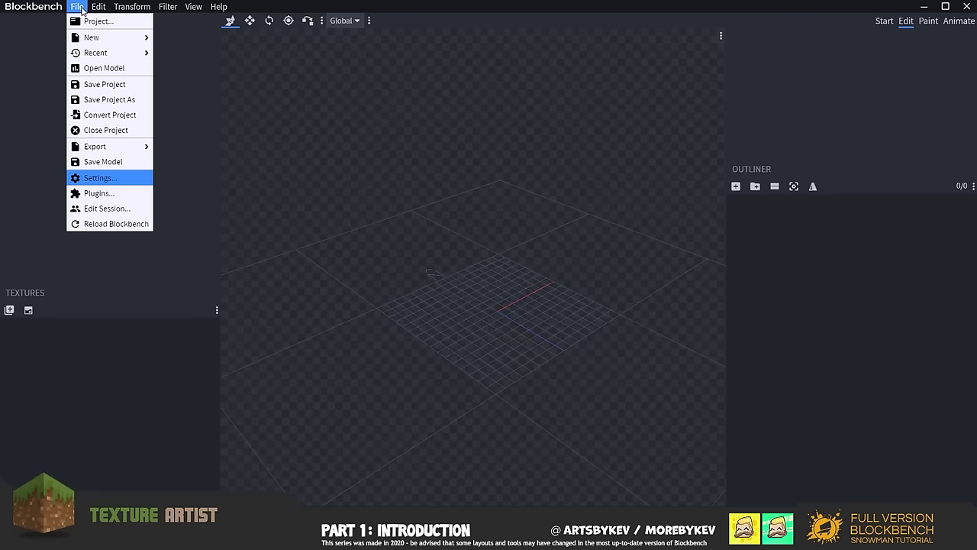
{"action": "mouse_move", "coordinate": [97, 39]}
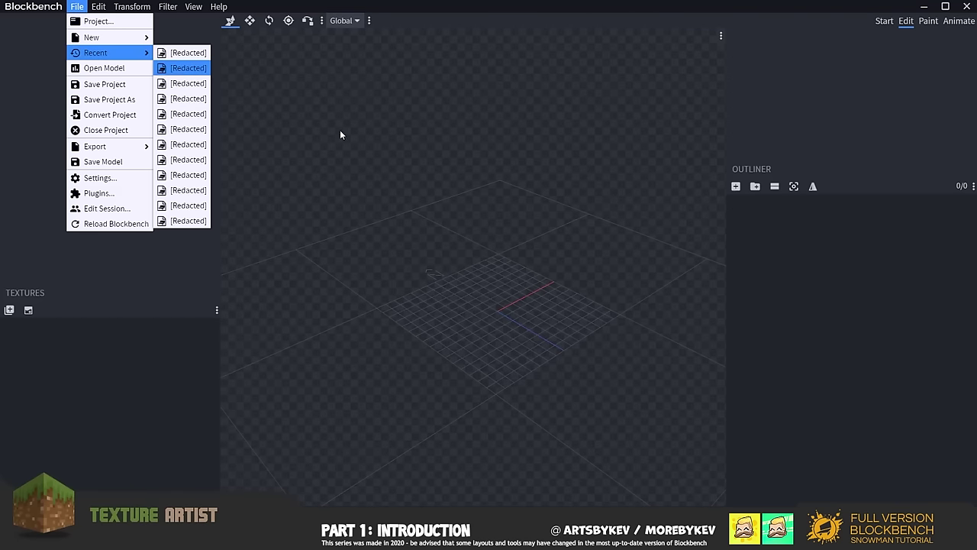
{"action": "left_click", "coordinate": [498, 140]}
{"action": "right_click_drag", "start_coordinate": [536, 313], "coordinate": [514, 274]}
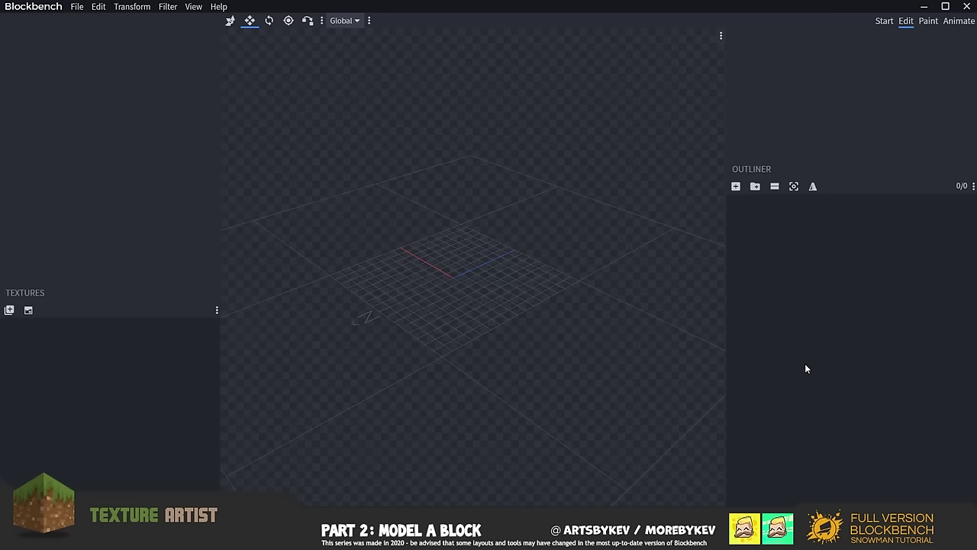
Add a new cube to the model.
{"action": "left_click", "coordinate": [736, 187]}
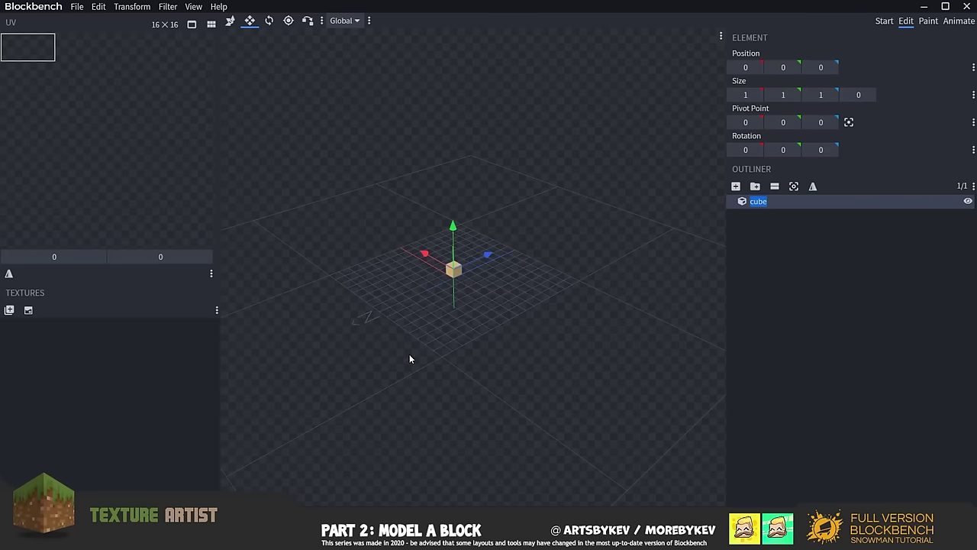
{"action": "mouse_move", "coordinate": [402, 361]}
{"action": "left_mouse_down"}
{"action": "mouse_move", "coordinate": [512, 356]}
{"action": "mouse_move", "coordinate": [413, 359]}
{"action": "left_mouse_up"}
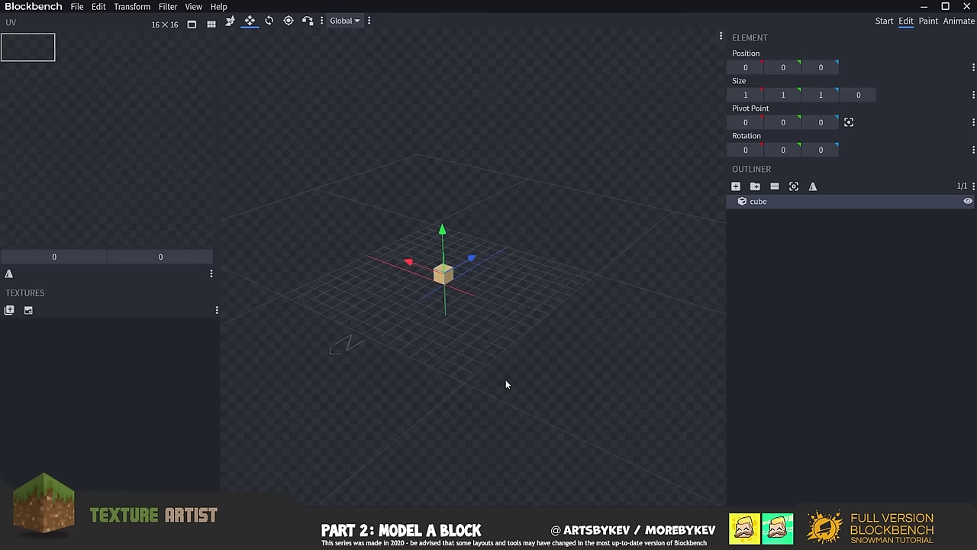
{"action": "left_click_drag", "start_coordinate": [475, 376], "coordinate": [442, 356]}
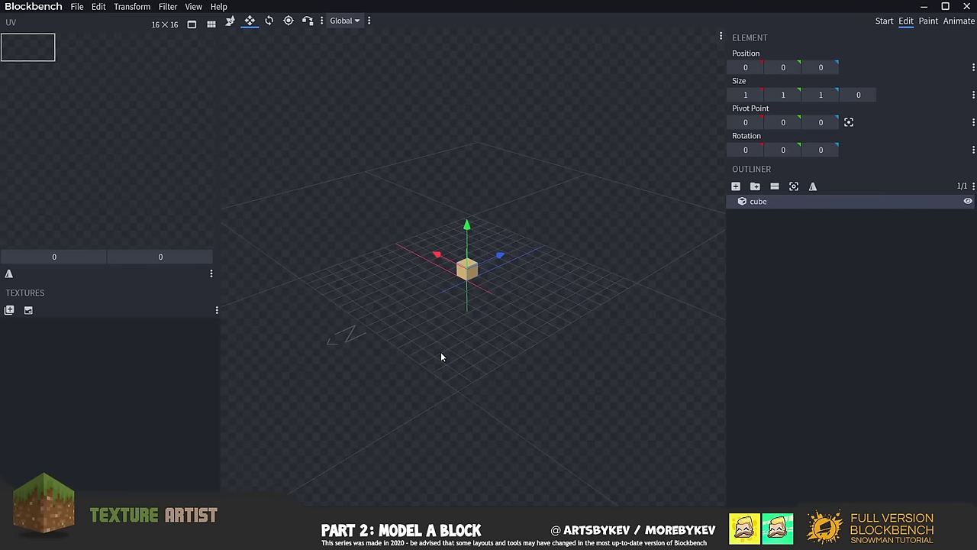
{"action": "left_click_drag", "start_coordinate": [428, 396], "coordinate": [439, 386]}
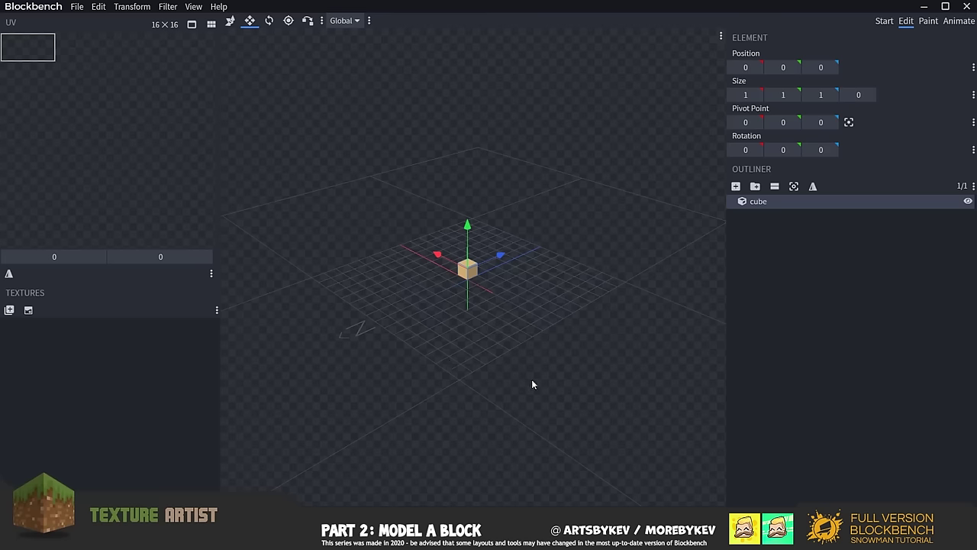
{"action": "left_click_drag", "start_coordinate": [431, 362], "coordinate": [478, 341]}
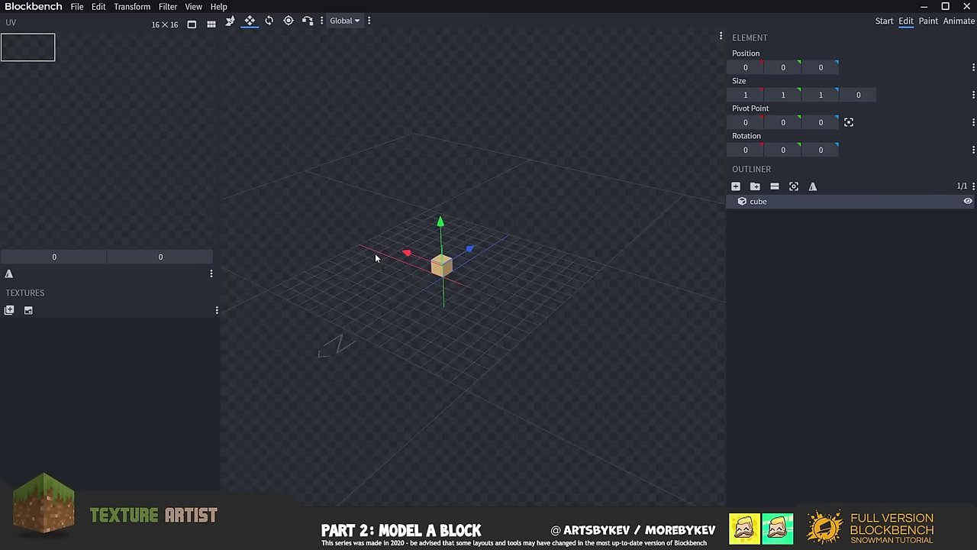
Activate the Move tool and shift the cube along the X and Z axes to position -5, 0, 8.
{"action": "left_click", "coordinate": [270, 21]}
{"action": "left_click", "coordinate": [230, 21]}
{"action": "left_click_drag", "start_coordinate": [370, 355], "coordinate": [405, 287]}
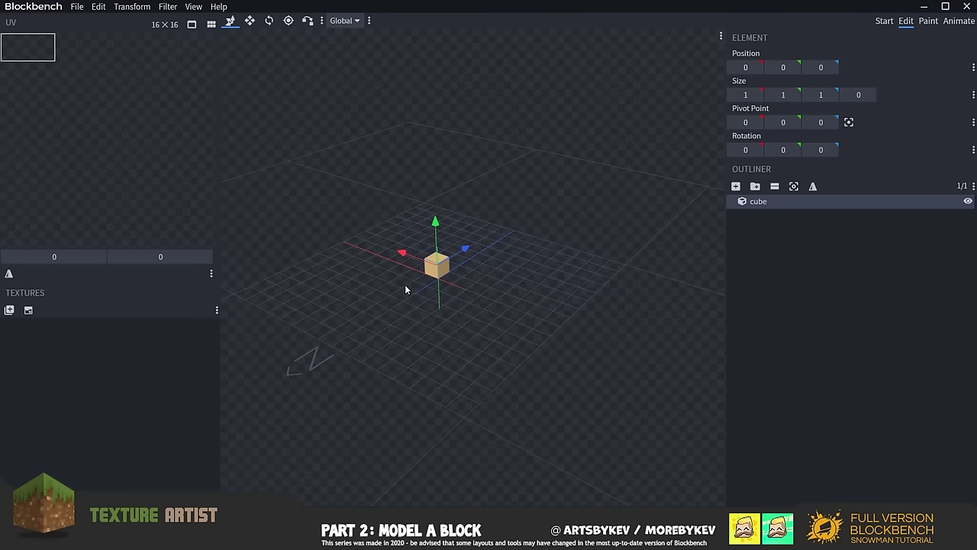
{"action": "left_click_drag", "start_coordinate": [338, 358], "coordinate": [410, 336]}
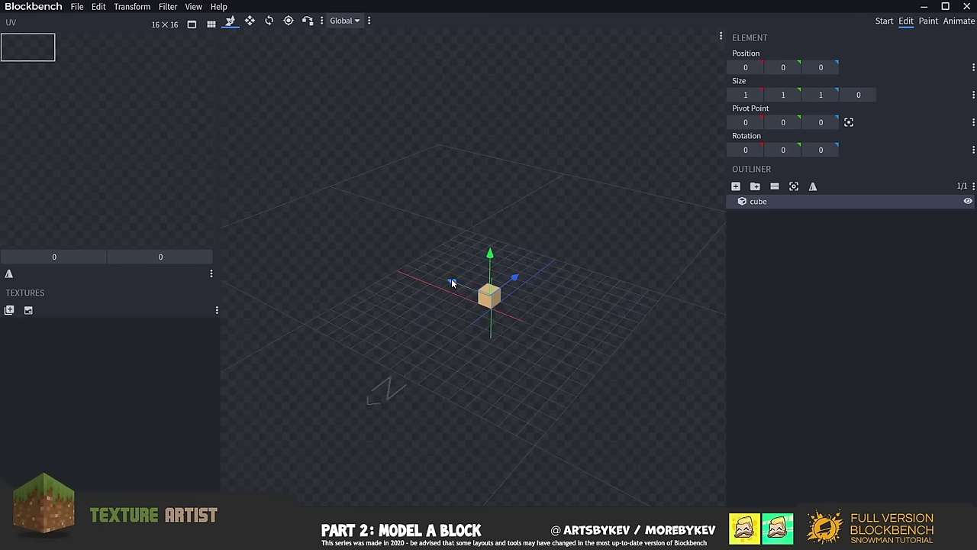
{"action": "left_click_drag", "start_coordinate": [451, 279], "coordinate": [451, 280]}
{"action": "left_click_drag", "start_coordinate": [451, 280], "coordinate": [448, 313]}
{"action": "left_click_drag", "start_coordinate": [507, 284], "coordinate": [530, 285]}
{"action": "mouse_move", "coordinate": [493, 253]}
{"action": "left_mouse_down"}
{"action": "mouse_move", "coordinate": [491, 122]}
{"action": "mouse_move", "coordinate": [491, 298]}
{"action": "mouse_move", "coordinate": [491, 247]}
{"action": "left_mouse_up"}
{"action": "left_click_drag", "start_coordinate": [450, 280], "coordinate": [451, 300]}
{"action": "left_click_drag", "start_coordinate": [516, 288], "coordinate": [545, 292]}
{"action": "left_click_drag", "start_coordinate": [491, 254], "coordinate": [588, 263]}
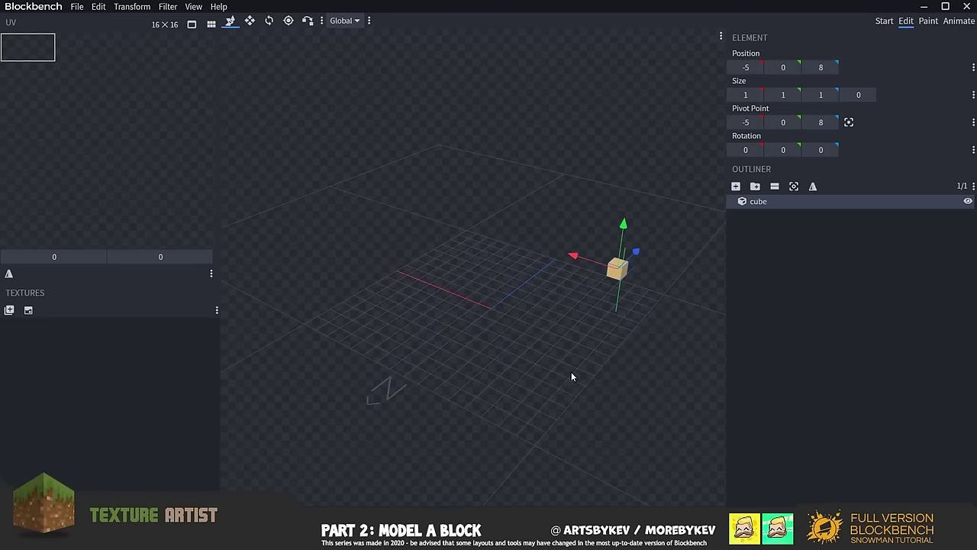
Raise the cube along the Y axis to 5 and inspect its placement from several angles.
{"action": "left_click_drag", "start_coordinate": [623, 225], "coordinate": [636, 151]}
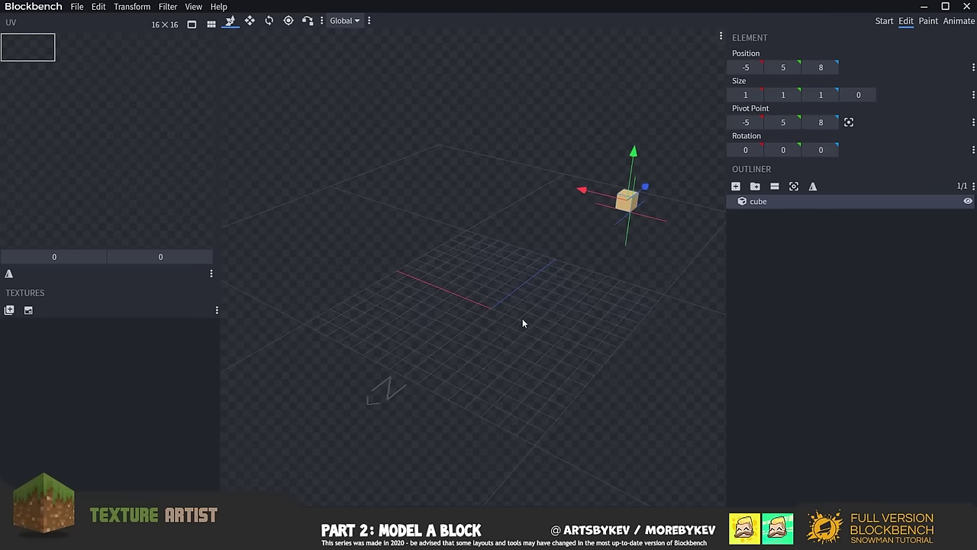
{"action": "left_click_drag", "start_coordinate": [522, 323], "coordinate": [520, 292]}
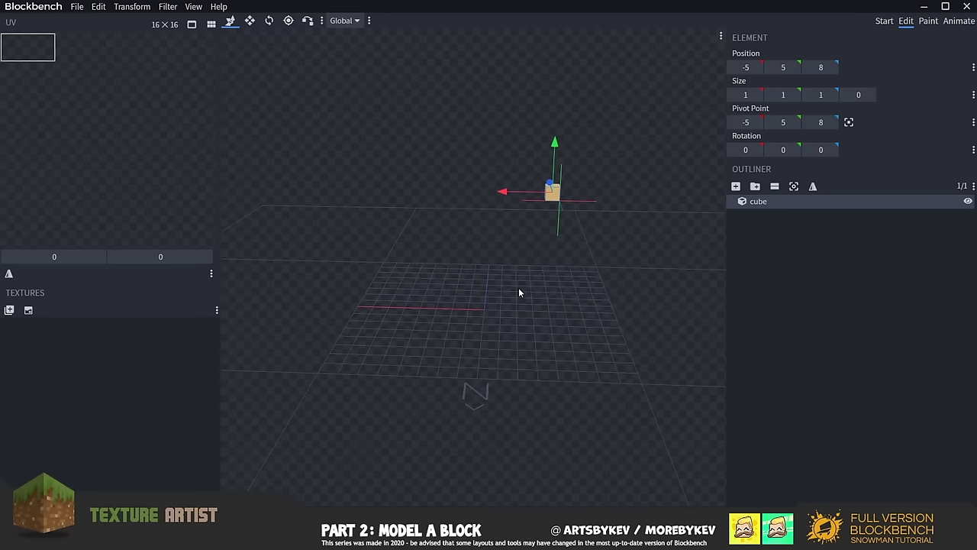
{"action": "left_click_drag", "start_coordinate": [616, 310], "coordinate": [478, 377]}
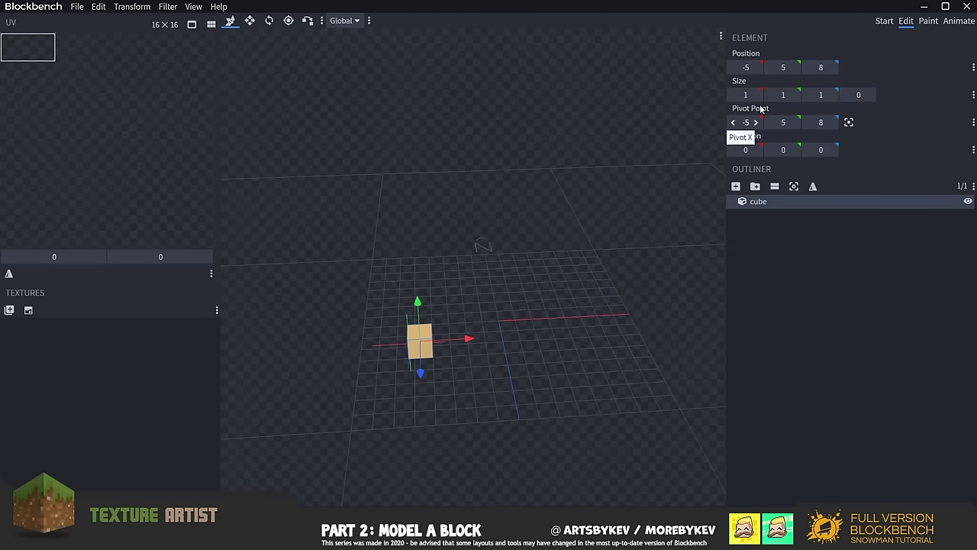
{"action": "left_click_drag", "start_coordinate": [702, 143], "coordinate": [613, 310]}
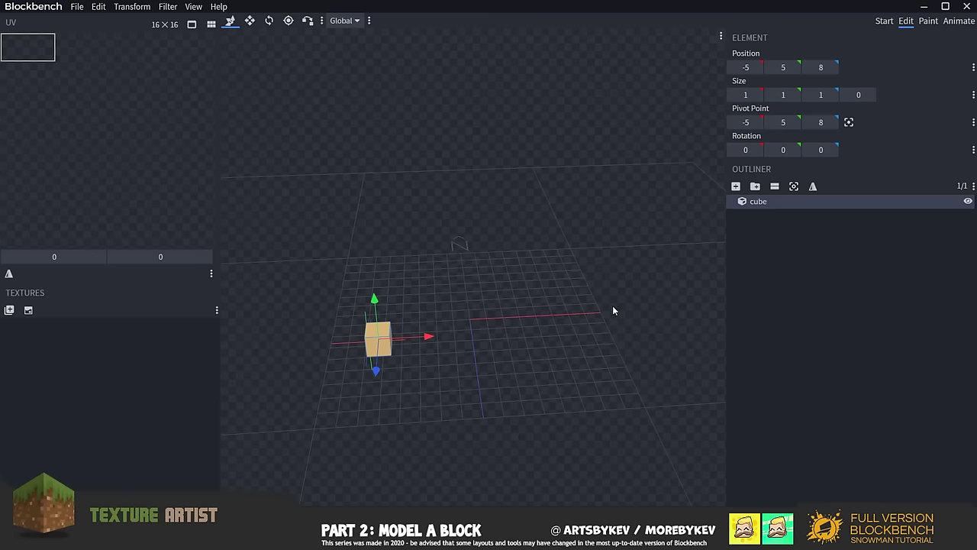
{"action": "left_click_drag", "start_coordinate": [429, 284], "coordinate": [580, 280]}
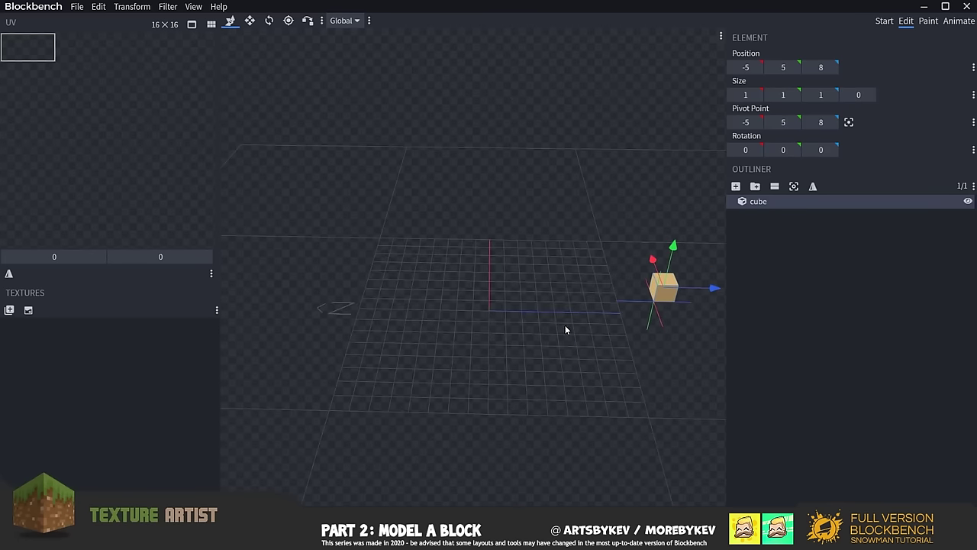
Lower the cube along the Y axis to 0 and return it to 5, seen from the side.
{"action": "left_click_drag", "start_coordinate": [566, 330], "coordinate": [491, 335]}
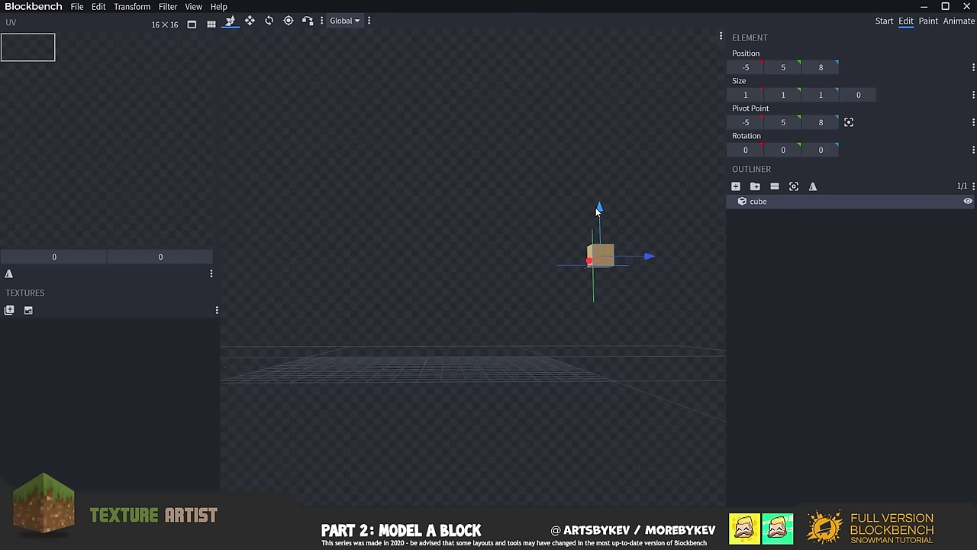
{"action": "left_click_drag", "start_coordinate": [598, 210], "coordinate": [599, 320]}
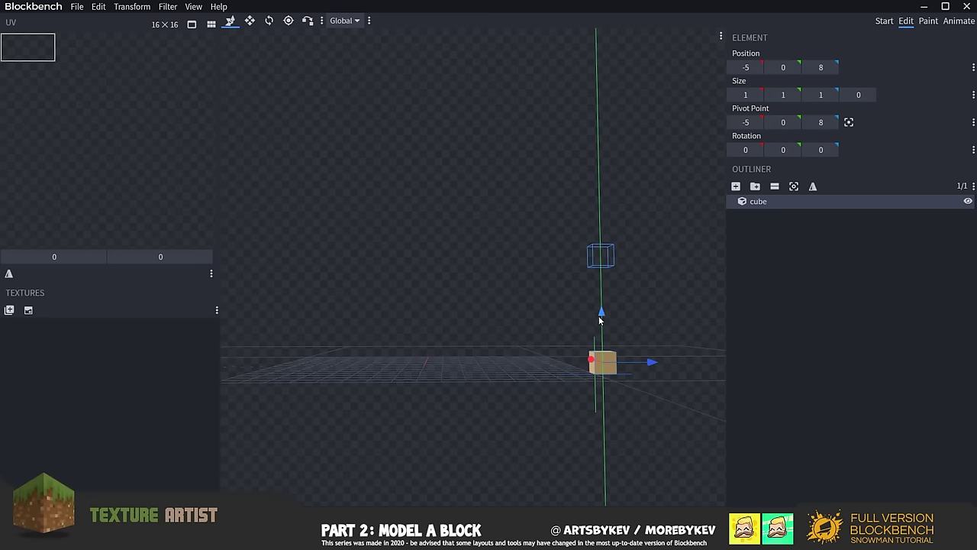
{"action": "left_click_drag", "start_coordinate": [599, 320], "coordinate": [606, 218]}
Move the cube across the grid along the Z axis to -8.
{"action": "left_click_drag", "start_coordinate": [558, 277], "coordinate": [458, 336]}
{"action": "left_click_drag", "start_coordinate": [534, 362], "coordinate": [462, 395]}
{"action": "left_click_drag", "start_coordinate": [552, 384], "coordinate": [510, 390]}
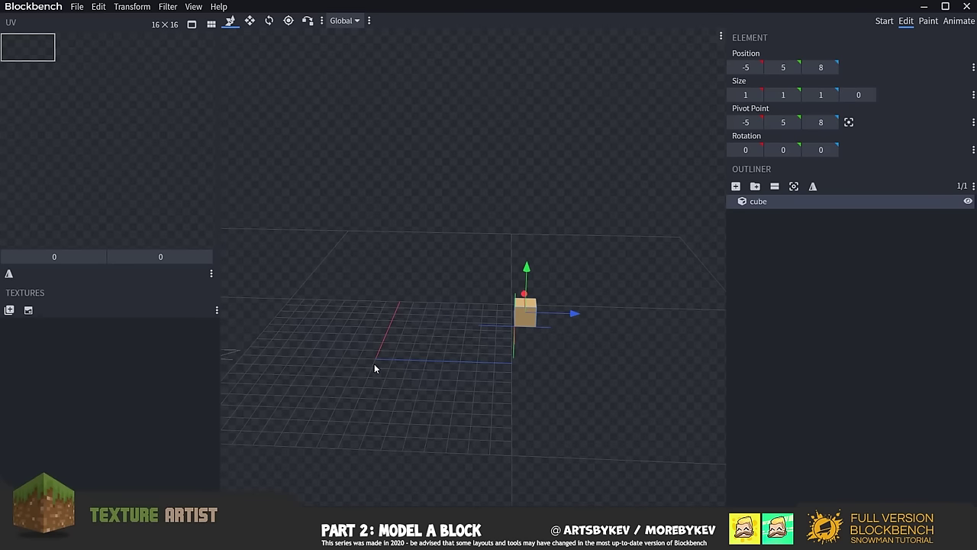
{"action": "right_click_drag", "start_coordinate": [376, 375], "coordinate": [464, 386]}
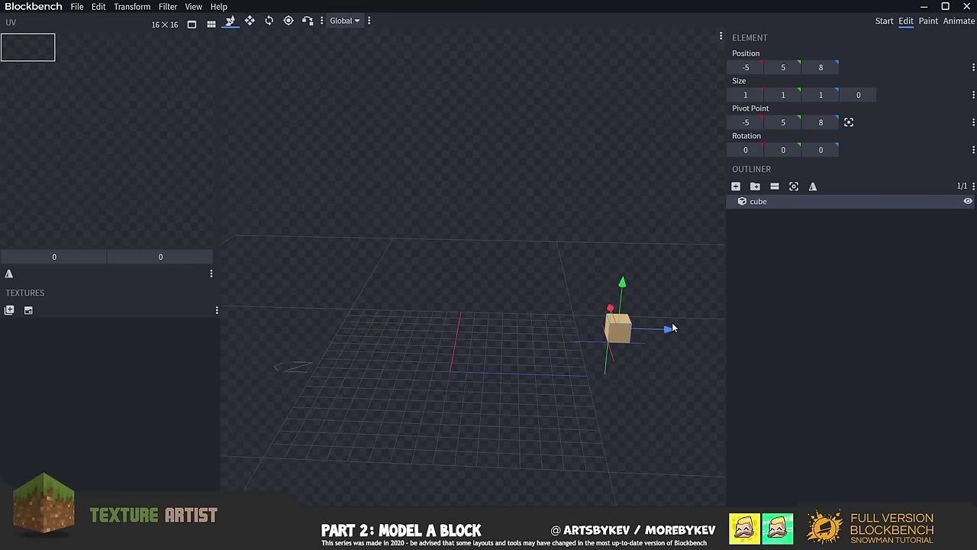
{"action": "left_click_drag", "start_coordinate": [671, 329], "coordinate": [340, 350]}
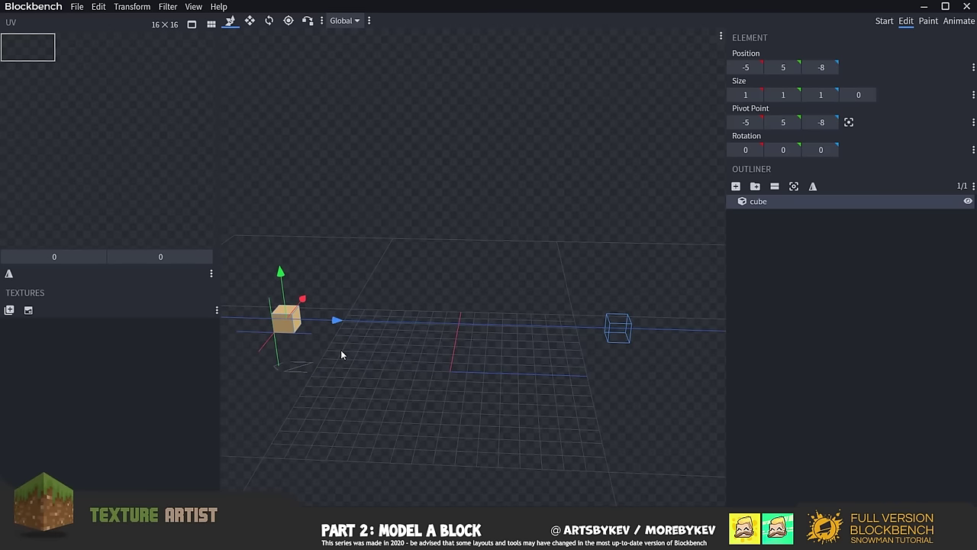
Move the cube along the Z axis to 8 and inspect its placement up close.
{"action": "right_click_drag", "start_coordinate": [340, 351], "coordinate": [535, 345]}
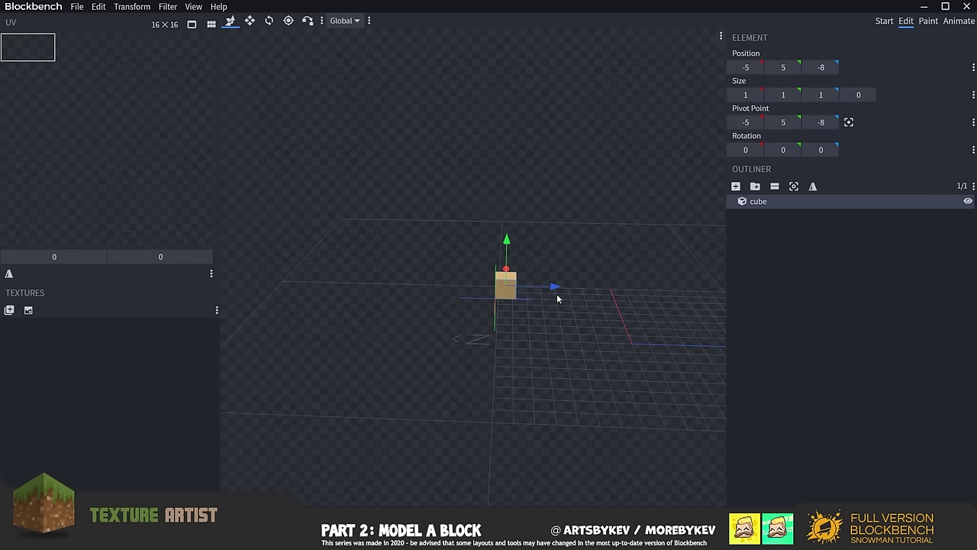
{"action": "left_click_drag", "start_coordinate": [554, 287], "coordinate": [637, 341]}
{"action": "right_click_drag", "start_coordinate": [638, 341], "coordinate": [557, 366]}
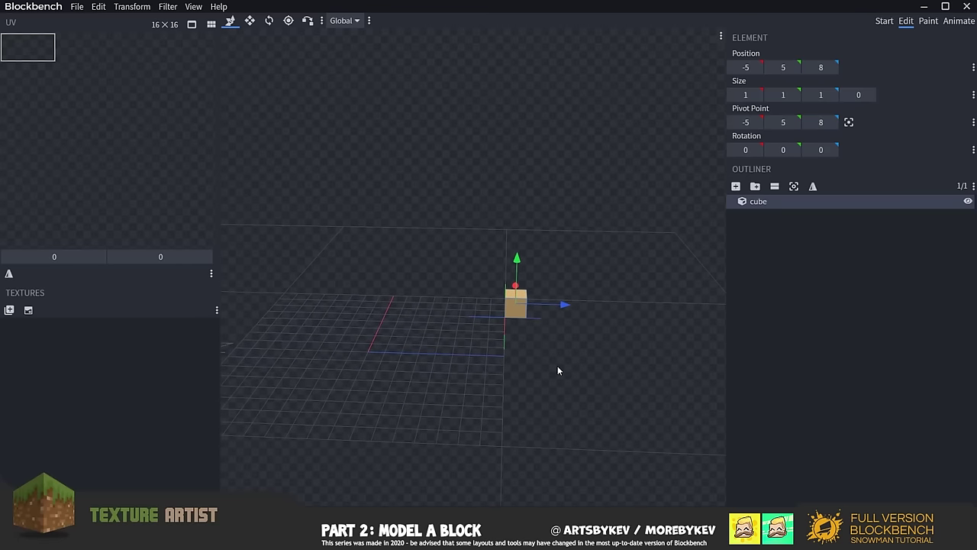
{"action": "left_click_drag", "start_coordinate": [505, 313], "coordinate": [493, 336]}
{"action": "scroll", "coordinate": [508, 350], "scroll_direction": "up", "scroll_amount": 3}
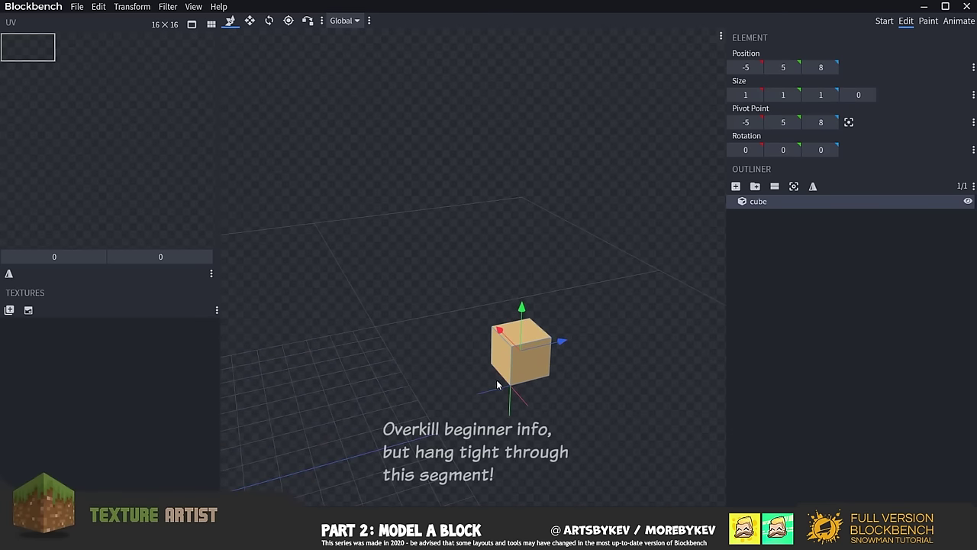
{"action": "scroll", "coordinate": [497, 381], "scroll_direction": "down", "scroll_amount": 3}
{"action": "scroll", "coordinate": [502, 352], "scroll_direction": "down", "scroll_amount": 1}
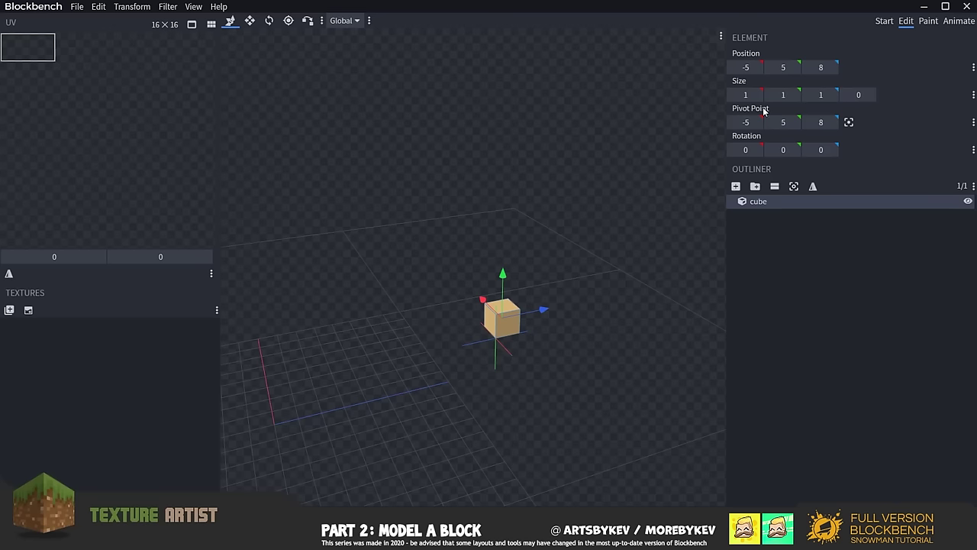
Compare the Rotate, Move and Resize tool handles on the cube from several angles.
{"action": "mouse_move", "coordinate": [424, 330]}
{"action": "left_mouse_down"}
{"action": "mouse_move", "coordinate": [407, 326]}
{"action": "mouse_move", "coordinate": [422, 321]}
{"action": "left_mouse_up"}
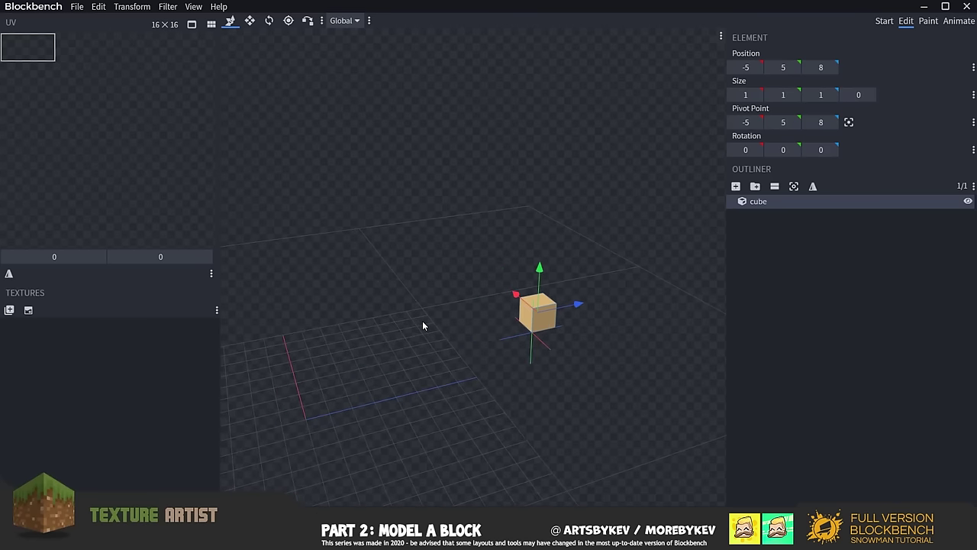
{"action": "left_click", "coordinate": [270, 21]}
{"action": "left_click_drag", "start_coordinate": [494, 329], "coordinate": [481, 344]}
{"action": "left_click_drag", "start_coordinate": [544, 407], "coordinate": [385, 413]}
{"action": "left_click", "coordinate": [230, 20]}
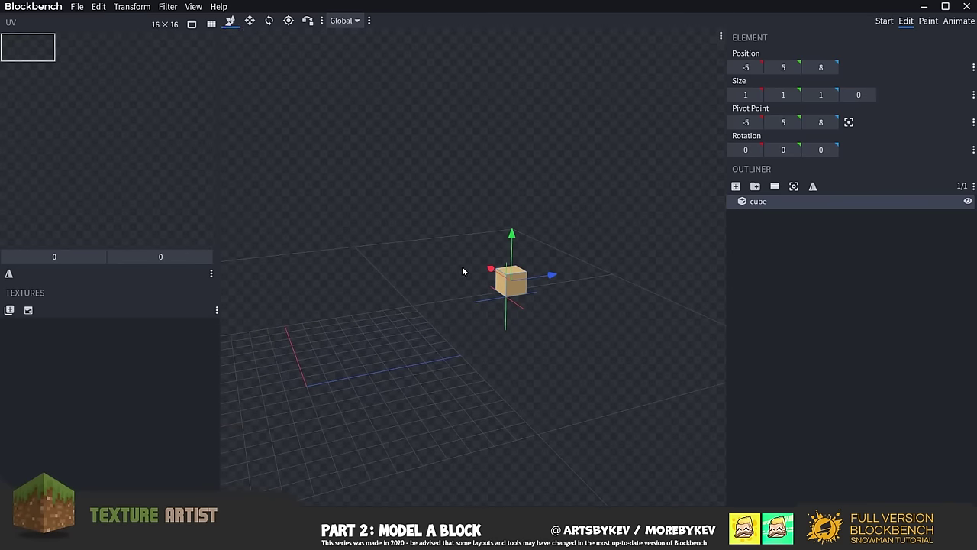
{"action": "left_click_drag", "start_coordinate": [463, 269], "coordinate": [305, 137]}
{"action": "left_click", "coordinate": [250, 21]}
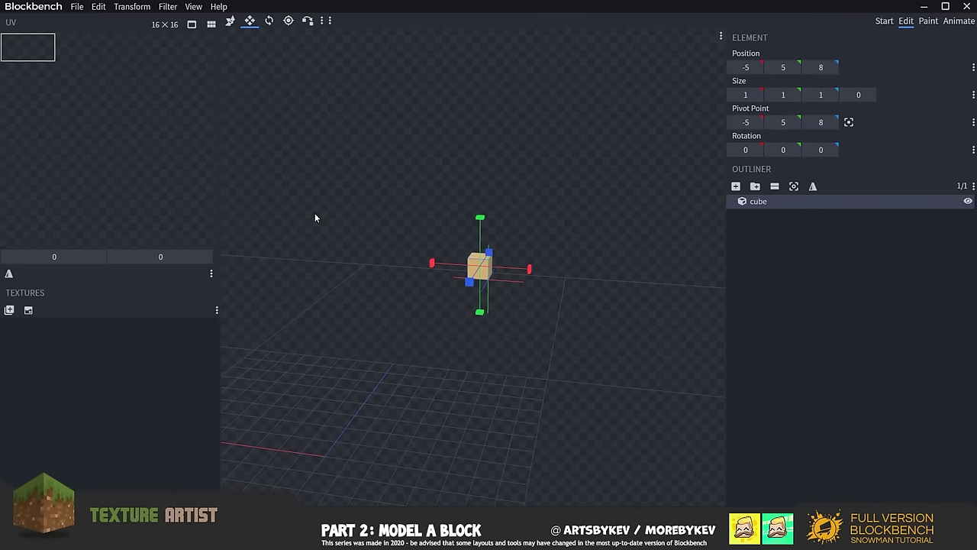
{"action": "left_click_drag", "start_coordinate": [314, 218], "coordinate": [397, 252]}
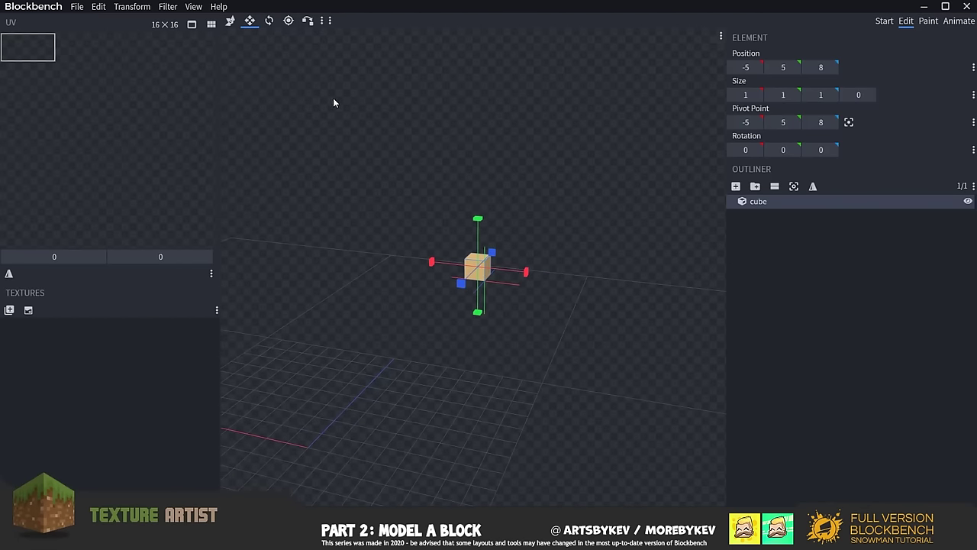
{"action": "left_click", "coordinate": [230, 22]}
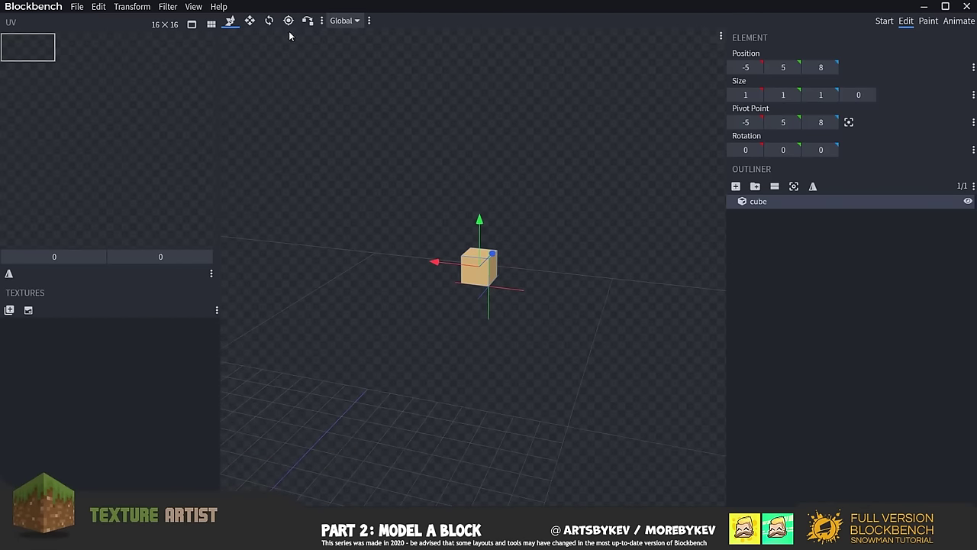
Rotate the cube 27.5 degrees about the Z axis, try a second rotation, and undo both.
{"action": "left_click", "coordinate": [269, 20]}
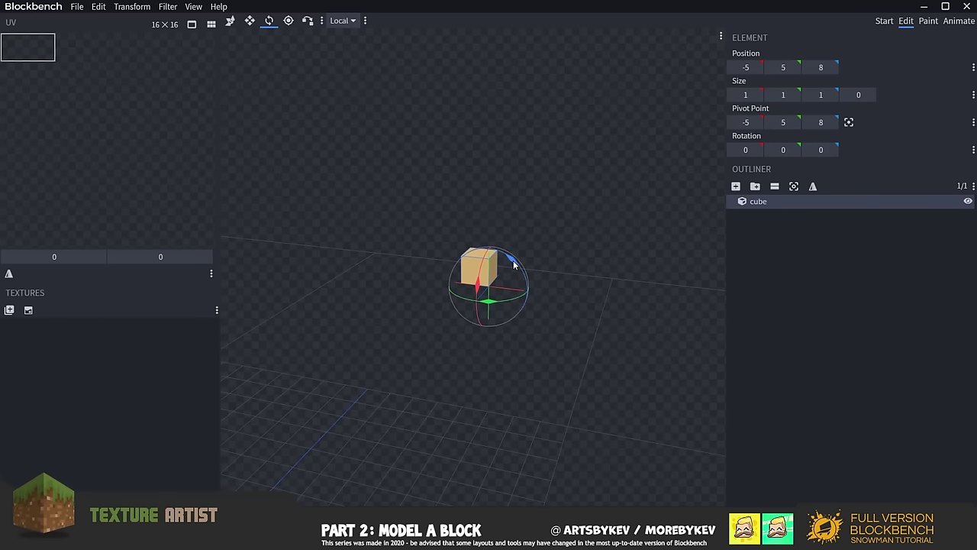
{"action": "left_click_drag", "start_coordinate": [514, 263], "coordinate": [557, 352]}
{"action": "mouse_move", "coordinate": [464, 327]}
{"action": "left_mouse_down"}
{"action": "mouse_move", "coordinate": [451, 310]}
{"action": "mouse_move", "coordinate": [512, 319]}
{"action": "mouse_move", "coordinate": [459, 317]}
{"action": "left_mouse_up"}
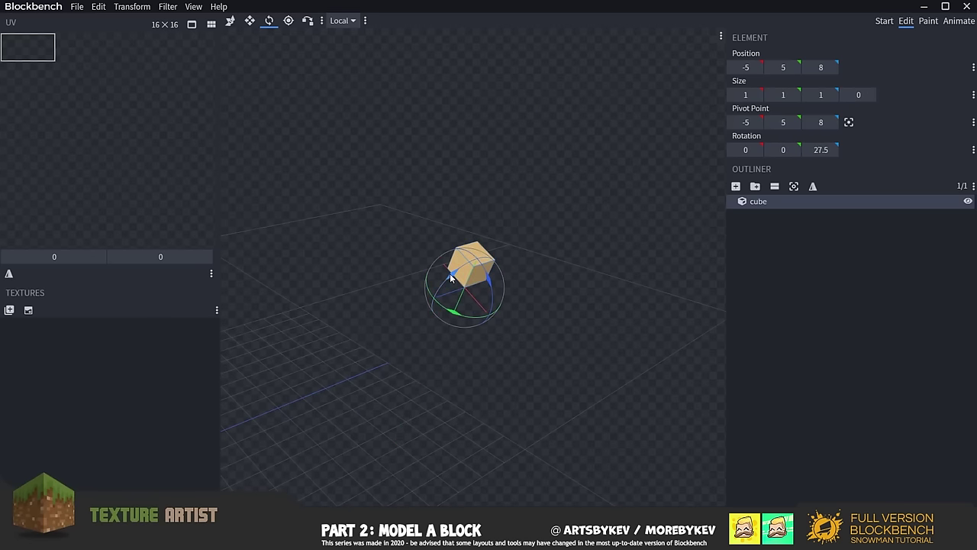
{"action": "left_click_drag", "start_coordinate": [450, 273], "coordinate": [432, 302]}
{"action": "key", "text": "ctrl+z"}
{"action": "key", "text": "ctrl+z"}
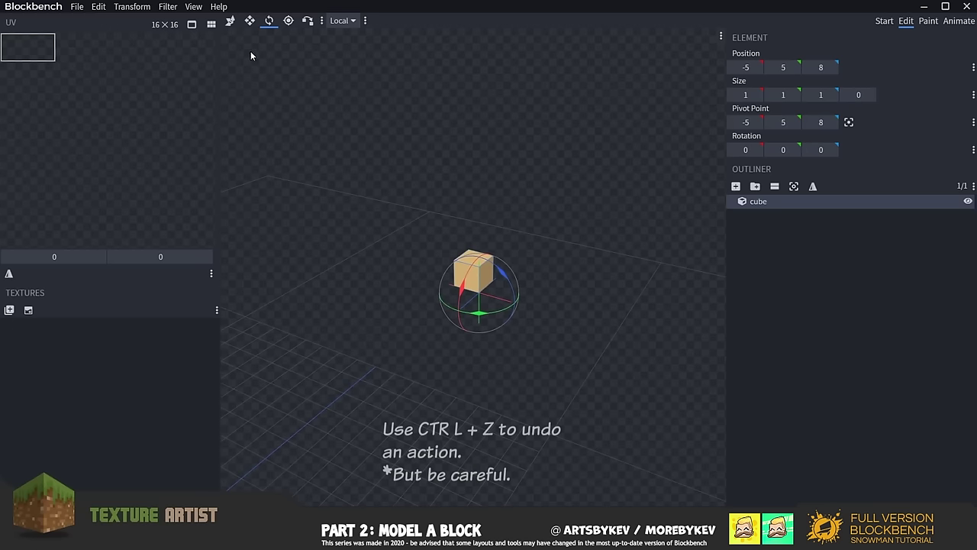
Compare the Pivot tool's handles with the Move tool's and examine the cube's pivot point.
{"action": "left_click", "coordinate": [289, 21]}
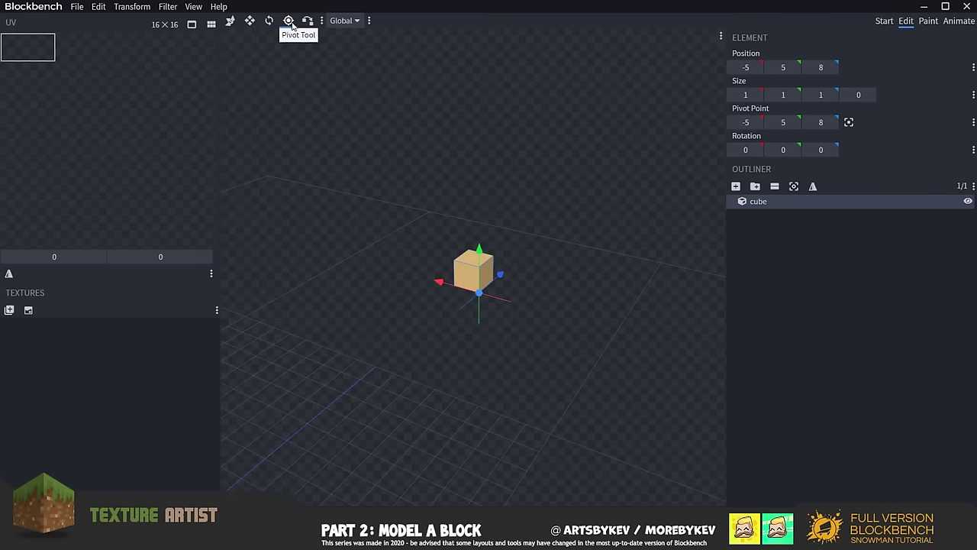
{"action": "left_click", "coordinate": [229, 23]}
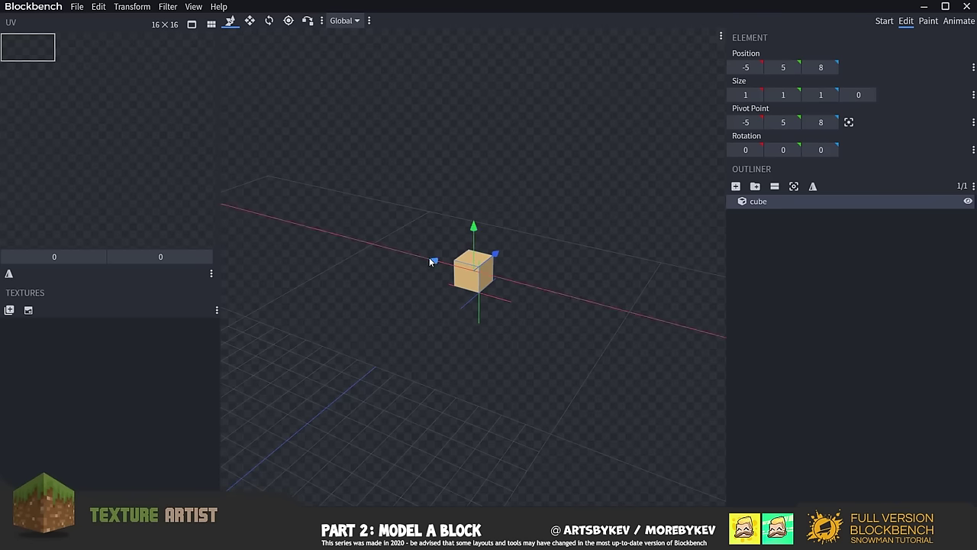
{"action": "mouse_move", "coordinate": [430, 261]}
{"action": "left_mouse_down"}
{"action": "mouse_move", "coordinate": [389, 249]}
{"action": "mouse_move", "coordinate": [458, 268]}
{"action": "mouse_move", "coordinate": [432, 264]}
{"action": "left_mouse_up"}
{"action": "left_click", "coordinate": [287, 22]}
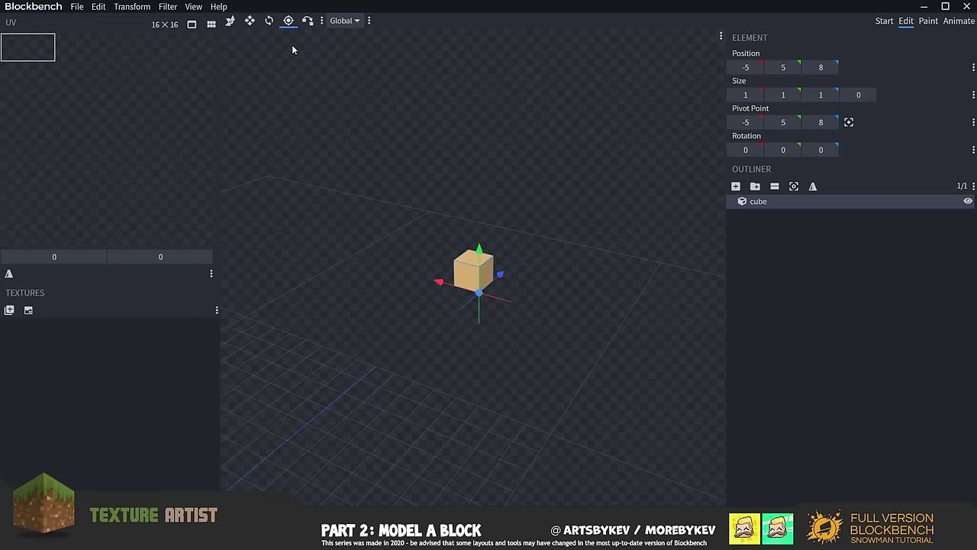
{"action": "left_click_drag", "start_coordinate": [511, 214], "coordinate": [500, 209]}
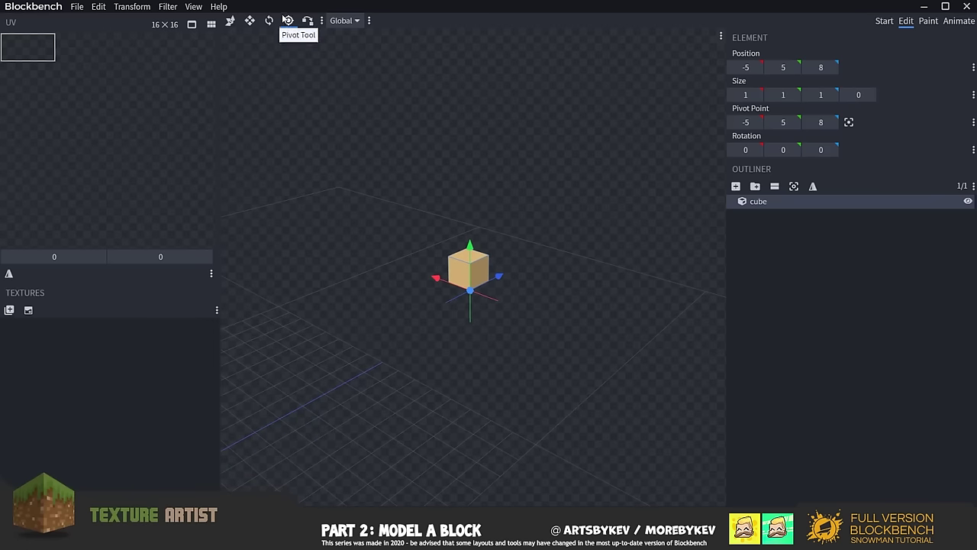
{"action": "left_click_drag", "start_coordinate": [471, 246], "coordinate": [525, 261]}
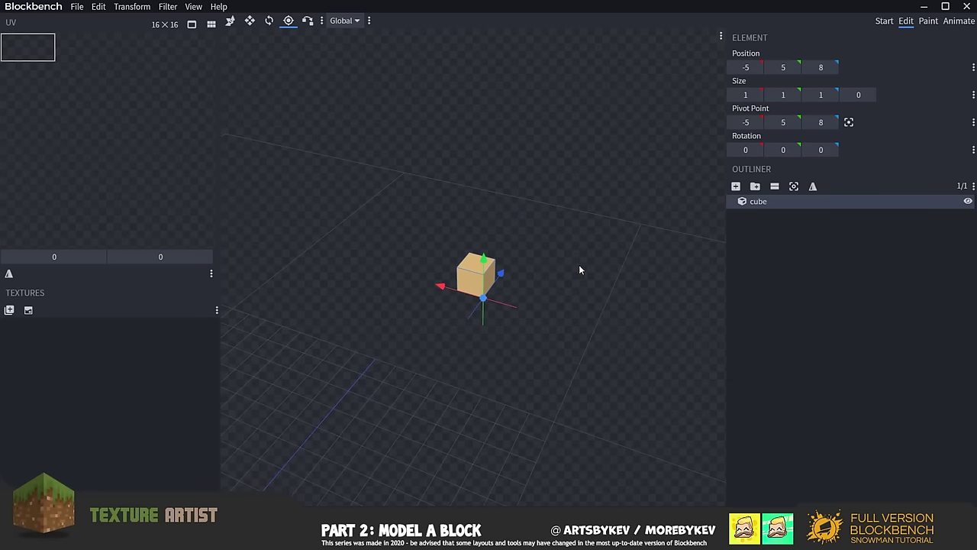
Center the pivot point on the cube and view it from another angle.
{"action": "scroll", "coordinate": [569, 307], "scroll_direction": "up", "scroll_amount": 2}
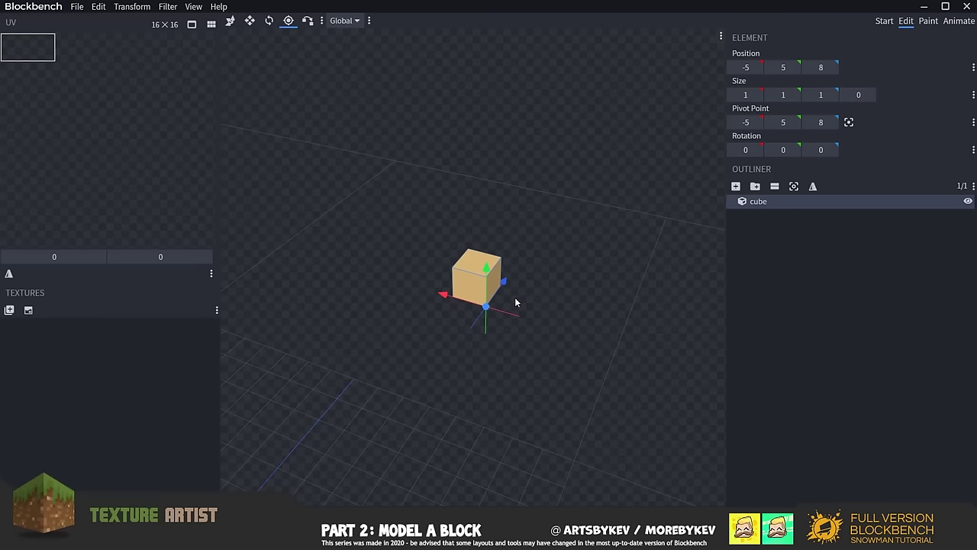
{"action": "left_click", "coordinate": [849, 122]}
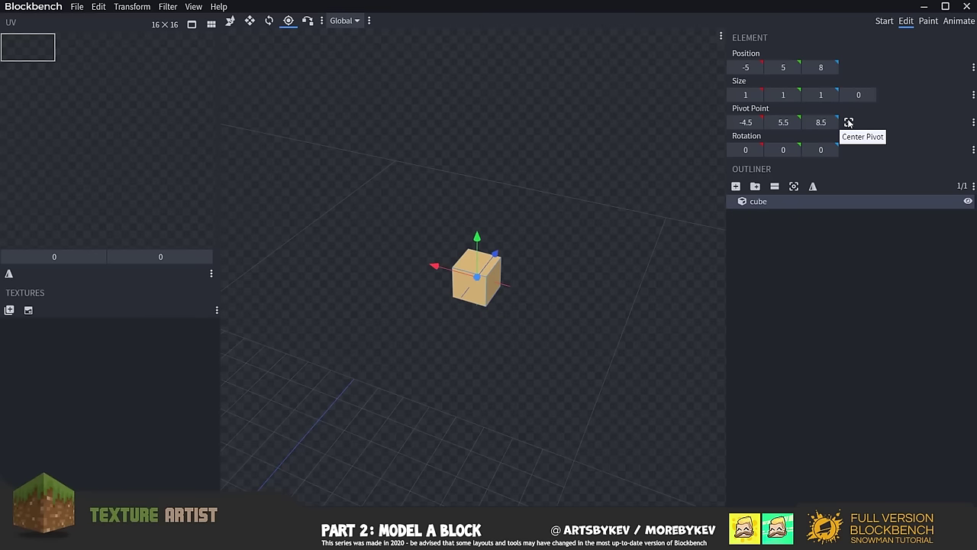
{"action": "left_click_drag", "start_coordinate": [597, 278], "coordinate": [598, 244]}
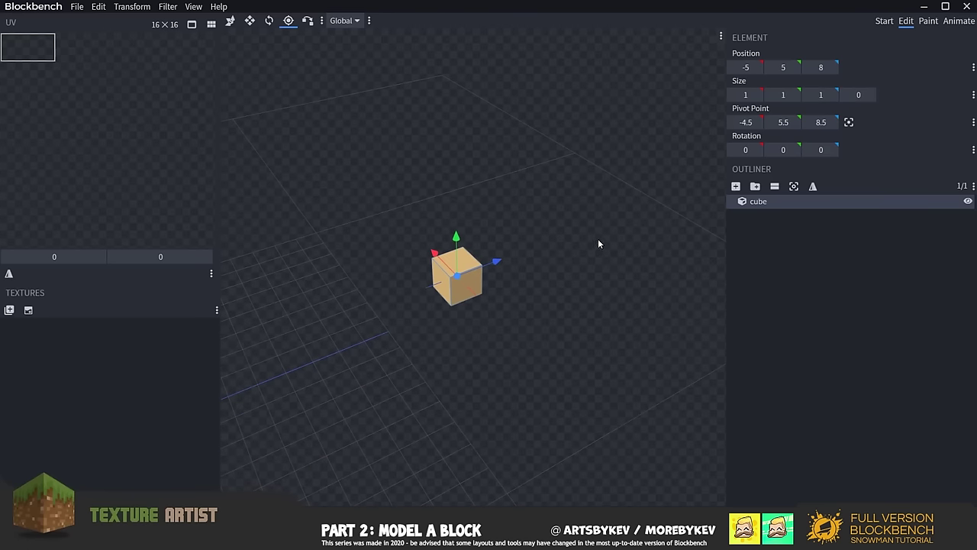
Step the cube's X position back and forth in whole units and leave it at 0.
{"action": "right_click_drag", "start_coordinate": [430, 389], "coordinate": [523, 350]}
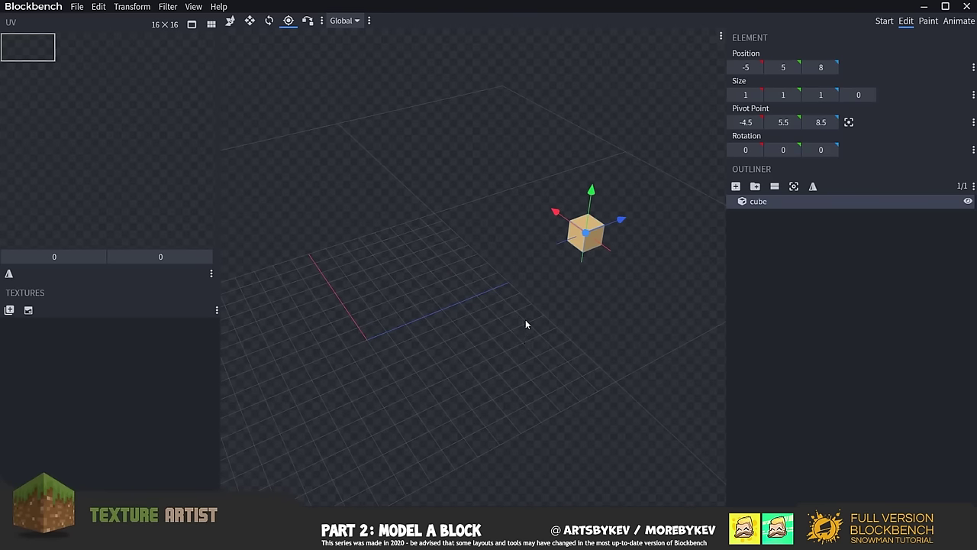
{"action": "right_click_drag", "start_coordinate": [445, 312], "coordinate": [471, 323]}
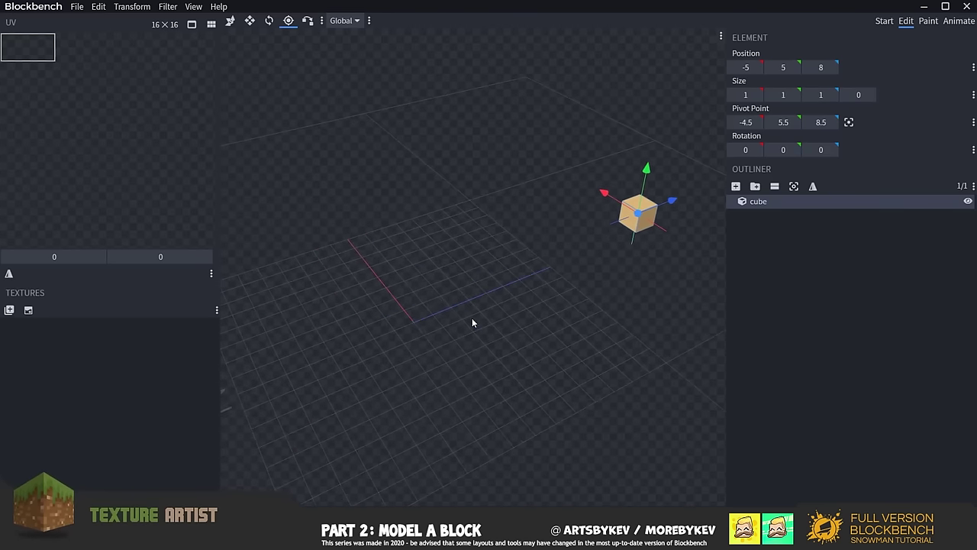
{"action": "left_click", "coordinate": [734, 67]}
{"action": "left_click", "coordinate": [756, 68]}
{"action": "left_click", "coordinate": [756, 68]}
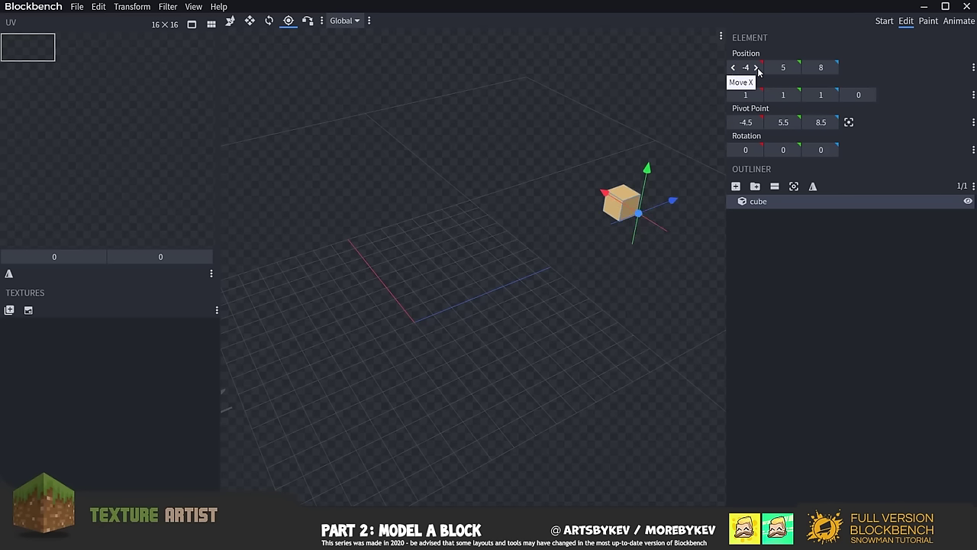
{"action": "left_click", "coordinate": [756, 68]}
{"action": "left_click", "coordinate": [757, 68]}
{"action": "left_click", "coordinate": [756, 68]}
{"action": "left_click", "coordinate": [734, 68]}
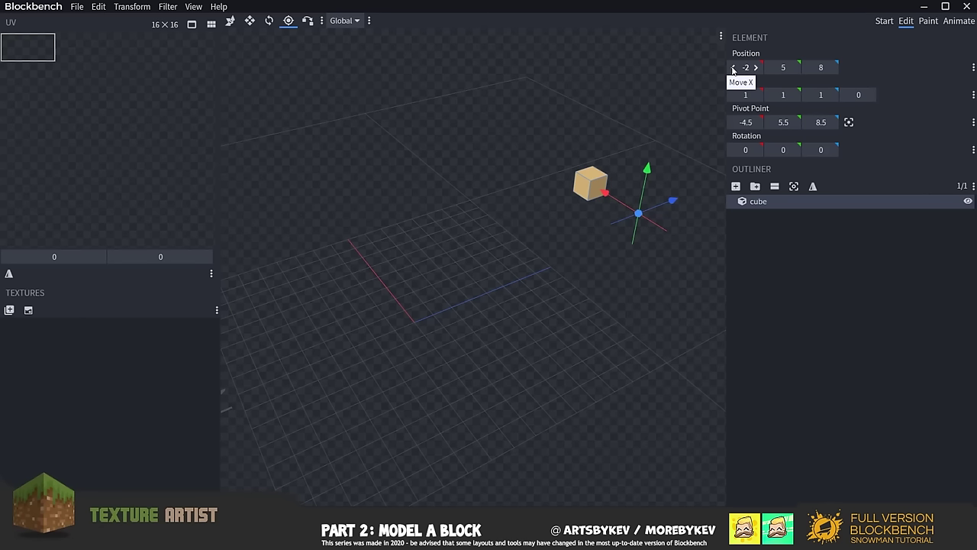
{"action": "left_click", "coordinate": [734, 67]}
{"action": "left_click", "coordinate": [757, 68]}
{"action": "left_click", "coordinate": [757, 68]}
{"action": "left_click", "coordinate": [756, 68]}
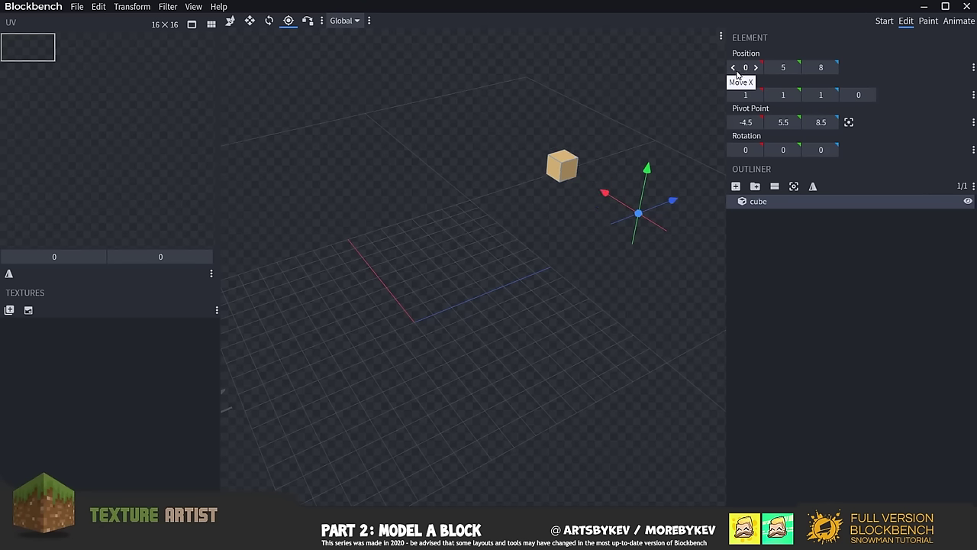
{"action": "left_click", "coordinate": [757, 68]}
{"action": "left_click", "coordinate": [757, 68]}
{"action": "left_click", "coordinate": [733, 68]}
{"action": "left_click", "coordinate": [734, 68]}
{"action": "left_click", "coordinate": [734, 68]}
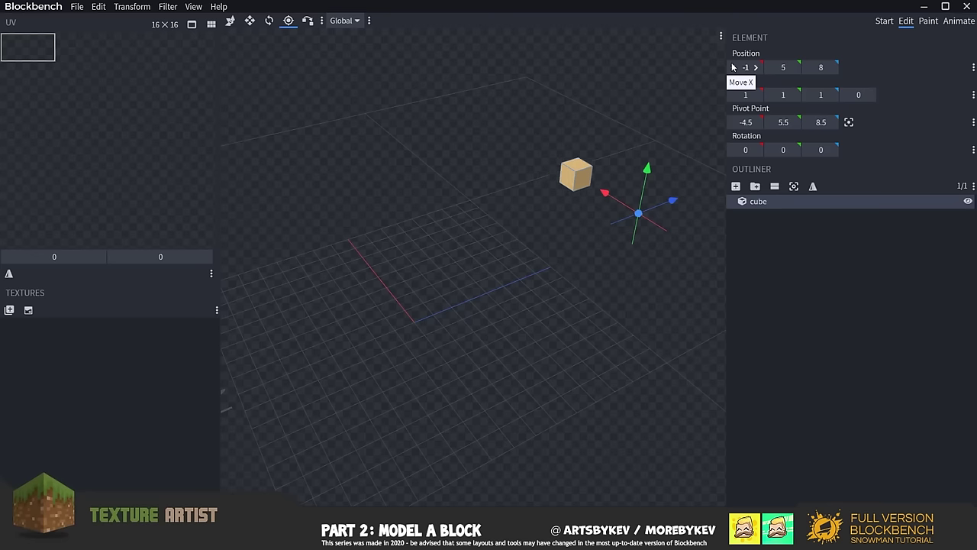
{"action": "left_click", "coordinate": [756, 68]}
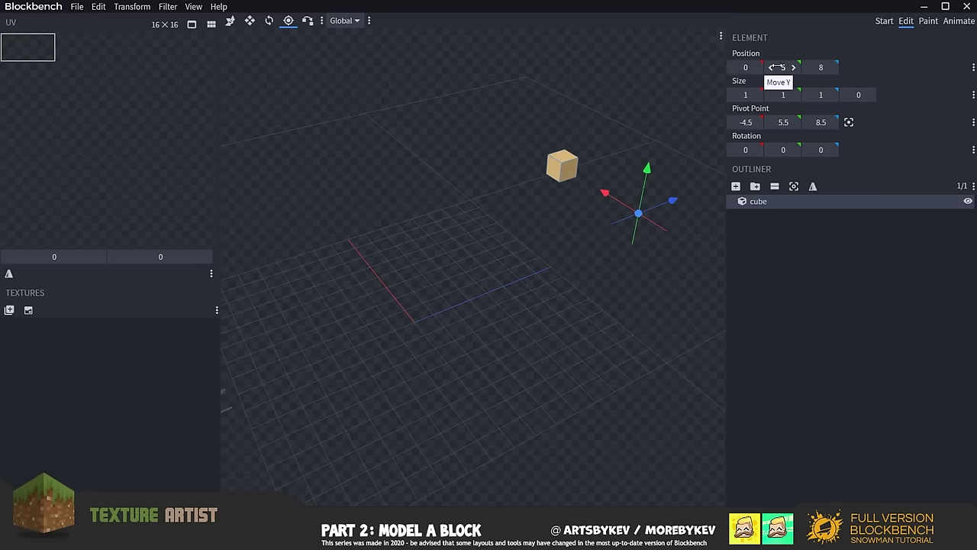
Set the cube's Y and Z positions to 0.
{"action": "left_click", "coordinate": [772, 68]}
{"action": "left_click", "coordinate": [772, 68]}
{"action": "left_click", "coordinate": [772, 68]}
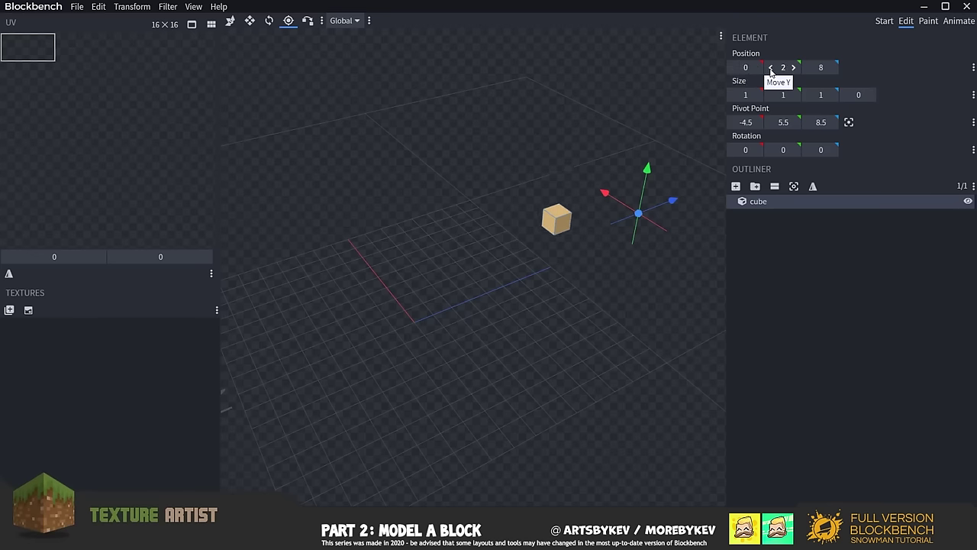
{"action": "left_click", "coordinate": [772, 68]}
{"action": "left_click", "coordinate": [772, 68]}
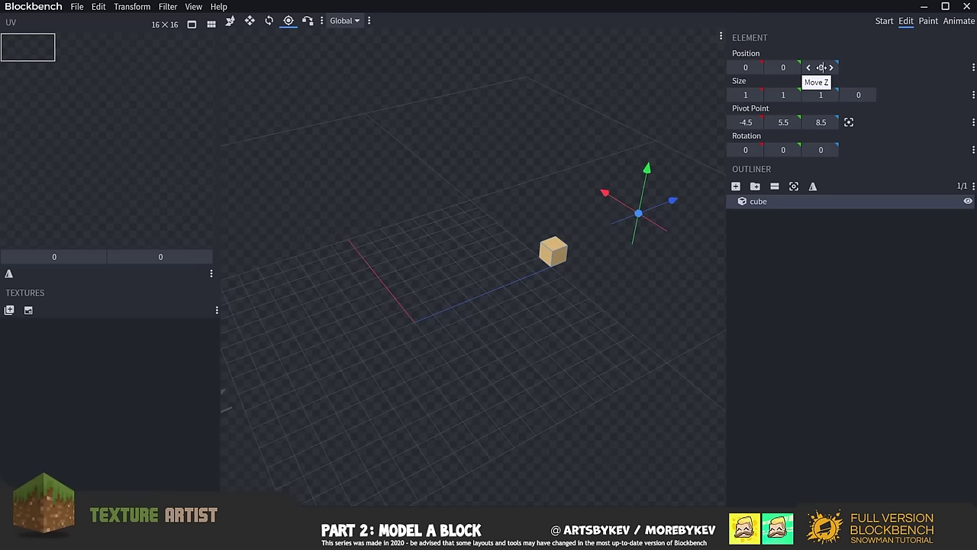
{"action": "left_click", "coordinate": [820, 68]}
{"action": "key", "text": "Return"}
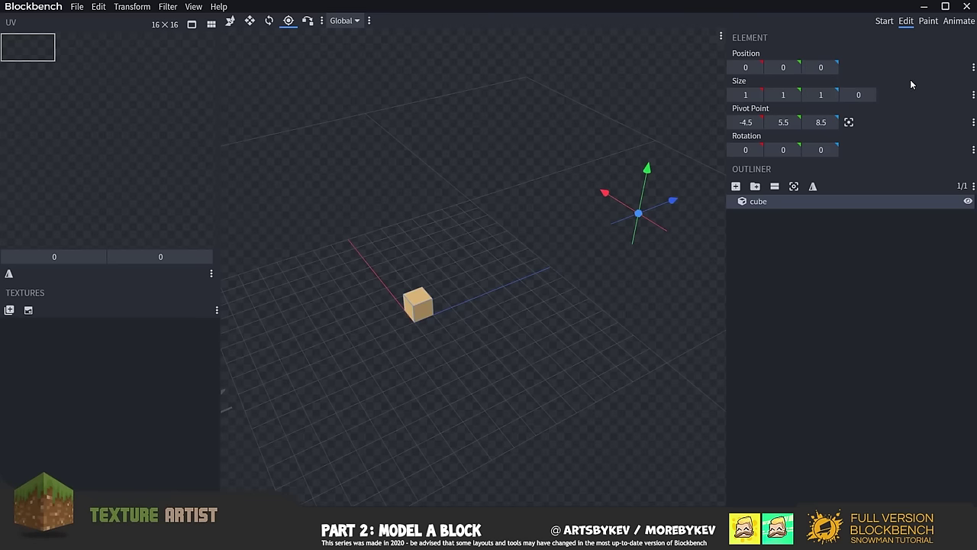
Set the cube's pivot point to 0, 0, 0.
{"action": "right_click_drag", "start_coordinate": [372, 262], "coordinate": [428, 250]}
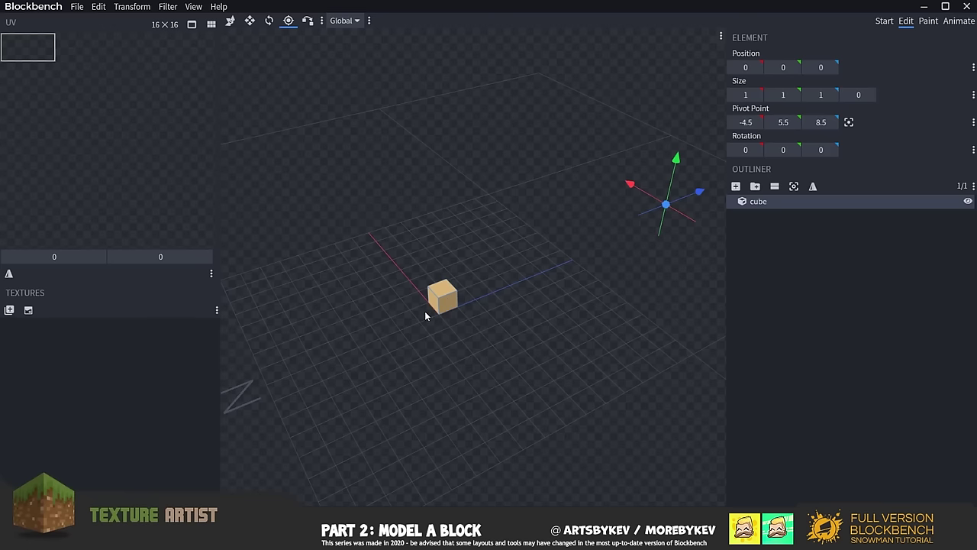
{"action": "left_click", "coordinate": [746, 122]}
{"action": "type", "text": "0"}
{"action": "key", "text": "Tab"}
{"action": "type", "text": "0"}
{"action": "key", "text": "Tab"}
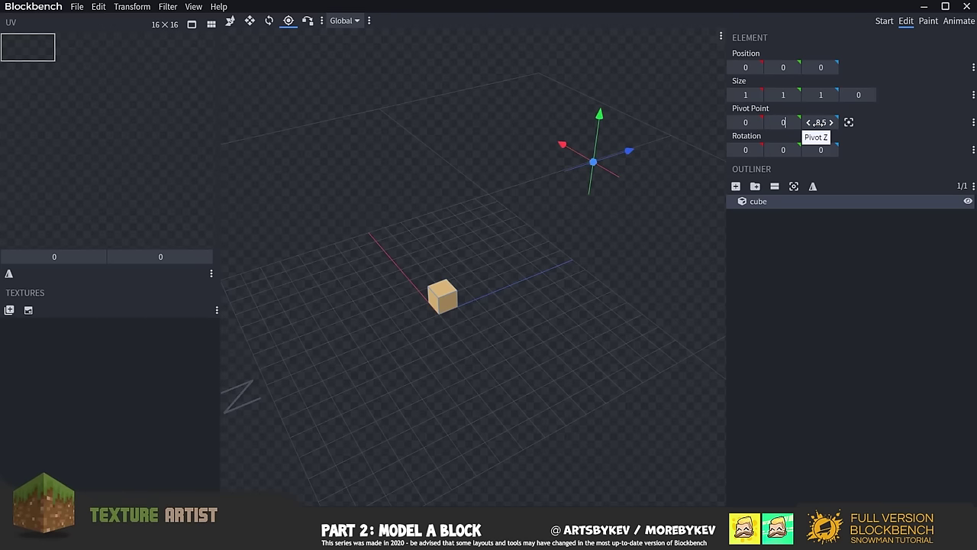
{"action": "type", "text": "0"}
{"action": "key", "text": "Return"}
Activate the Move tool and shift the cube along the Z axis to -0.5.
{"action": "left_click_drag", "start_coordinate": [523, 273], "coordinate": [378, 278]}
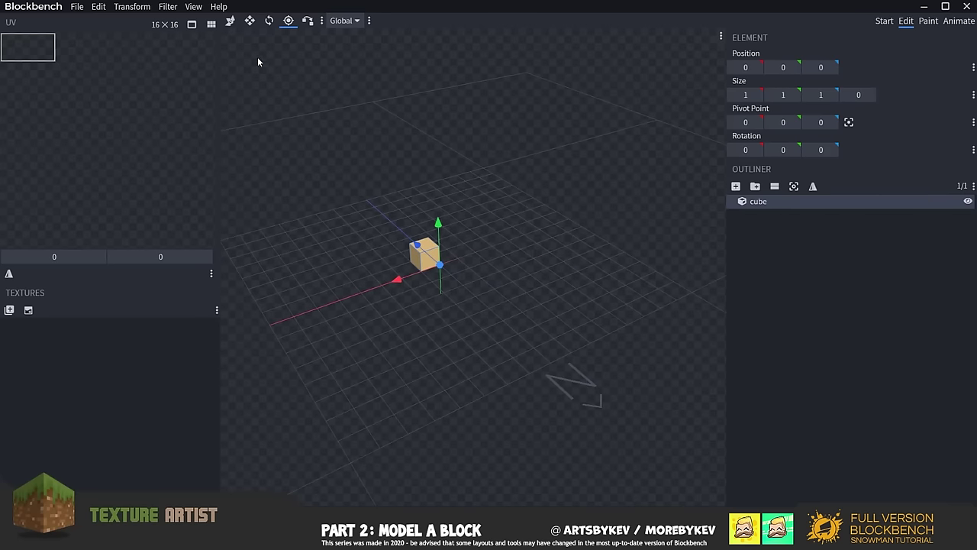
{"action": "left_click", "coordinate": [230, 20]}
{"action": "left_click_drag", "start_coordinate": [489, 229], "coordinate": [417, 282]}
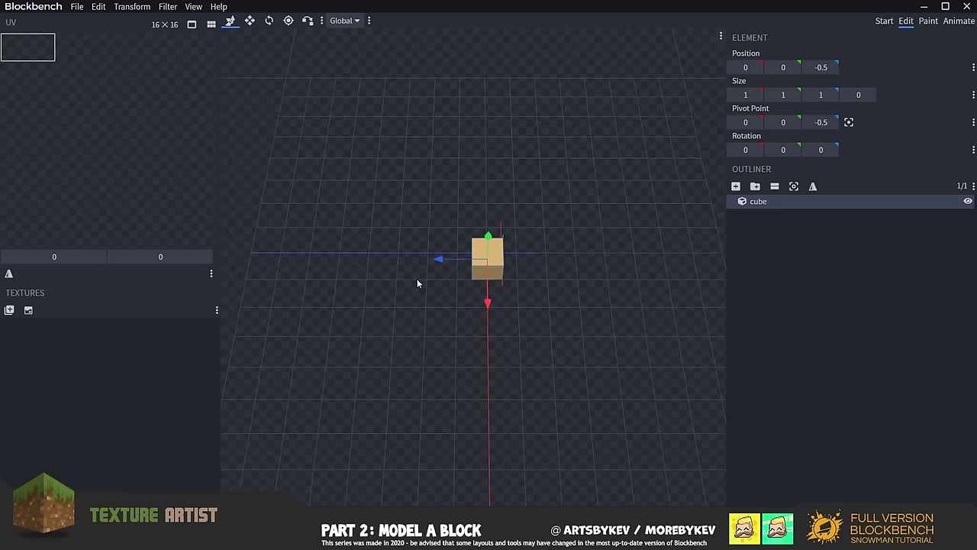
{"action": "key", "text": "ctrl+z"}
{"action": "mouse_move", "coordinate": [428, 258]}
{"action": "left_mouse_down"}
{"action": "mouse_move", "coordinate": [463, 263]}
{"action": "mouse_move", "coordinate": [435, 263]}
{"action": "left_mouse_up"}
{"action": "left_click_drag", "start_coordinate": [411, 299], "coordinate": [518, 332]}
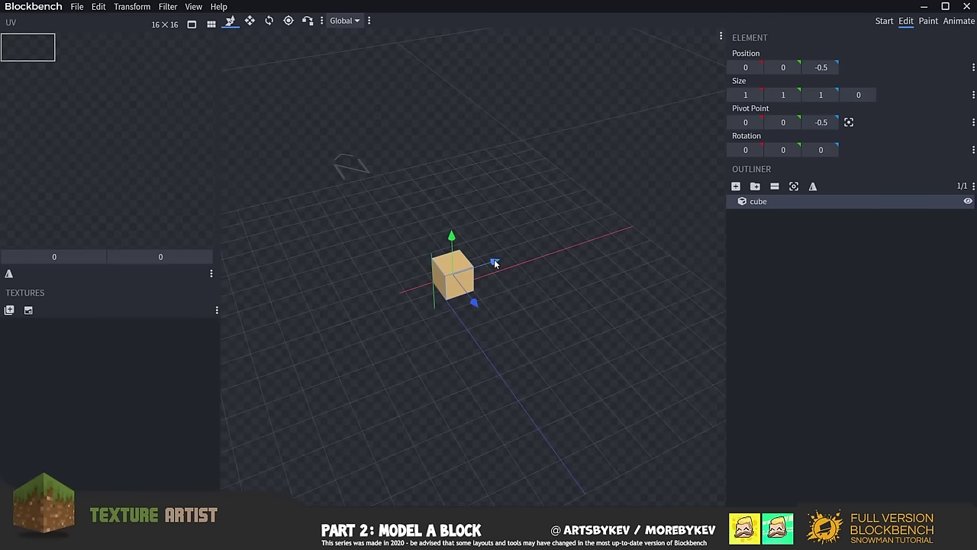
Shift the cube along the X axis to -0.5.
{"action": "left_click_drag", "start_coordinate": [494, 263], "coordinate": [484, 264]}
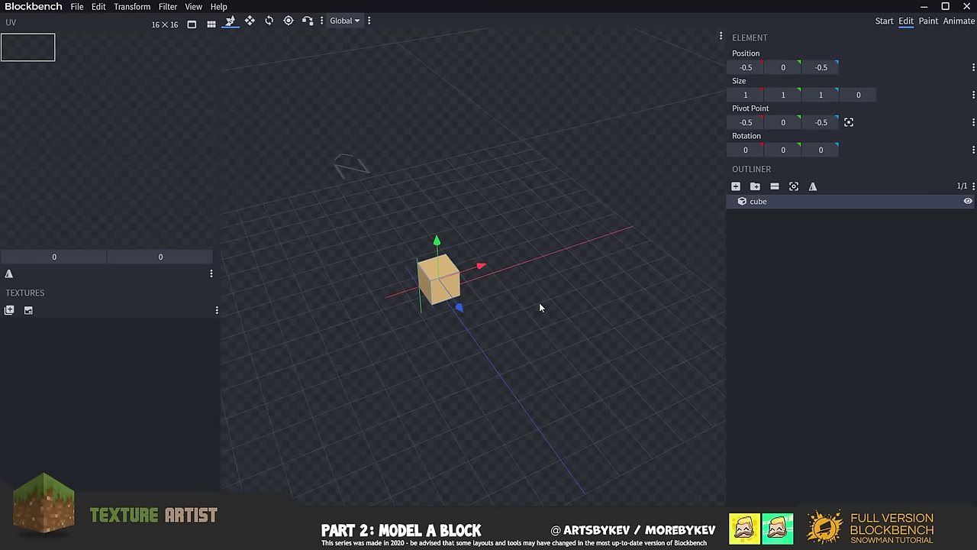
{"action": "left_click_drag", "start_coordinate": [539, 302], "coordinate": [687, 229]}
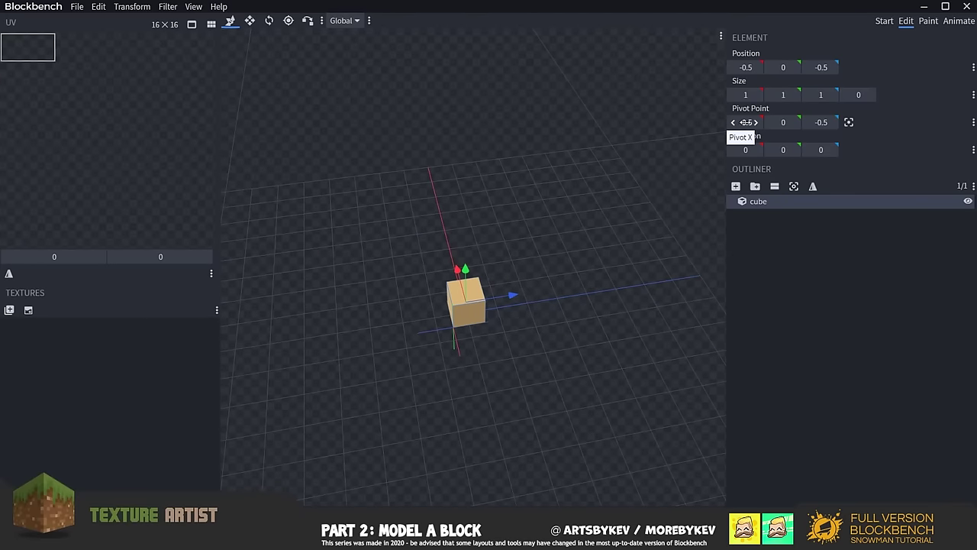
Set the X and Z values of the cube's pivot point to 0.
{"action": "left_click", "coordinate": [746, 122]}
{"action": "type", "text": "0"}
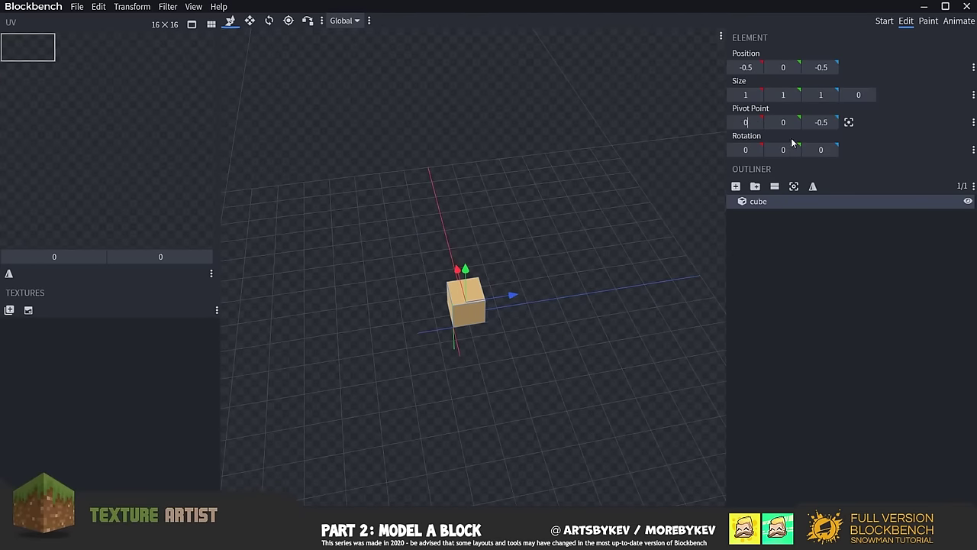
{"action": "key", "text": "Return"}
{"action": "left_click", "coordinate": [821, 122]}
{"action": "type", "text": "0"}
{"action": "key", "text": "Return"}
{"action": "mouse_move", "coordinate": [528, 216]}
{"action": "left_mouse_down"}
{"action": "mouse_move", "coordinate": [497, 221]}
{"action": "mouse_move", "coordinate": [553, 177]}
{"action": "mouse_move", "coordinate": [561, 66]}
{"action": "mouse_move", "coordinate": [528, 100]}
{"action": "mouse_move", "coordinate": [499, 219]}
{"action": "mouse_move", "coordinate": [541, 226]}
{"action": "left_mouse_up"}
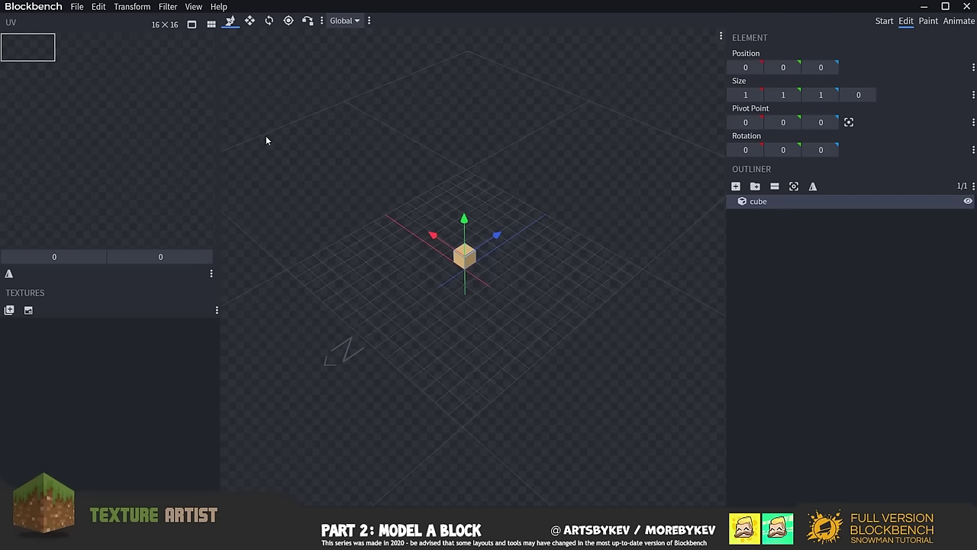
Resize the cube along the X axis in both directions to a size of 16, starting at X position -8.
{"action": "left_click", "coordinate": [250, 22]}
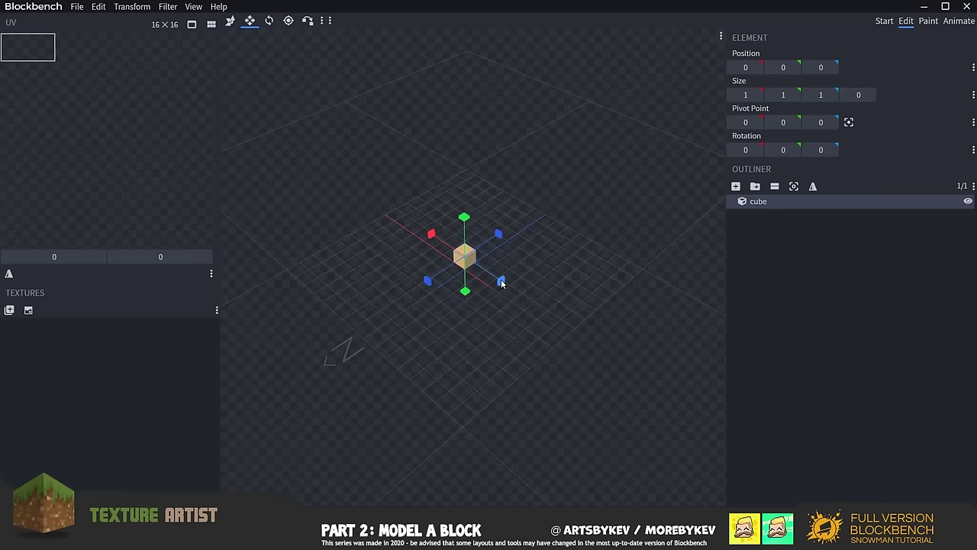
{"action": "left_click_drag", "start_coordinate": [501, 280], "coordinate": [596, 364]}
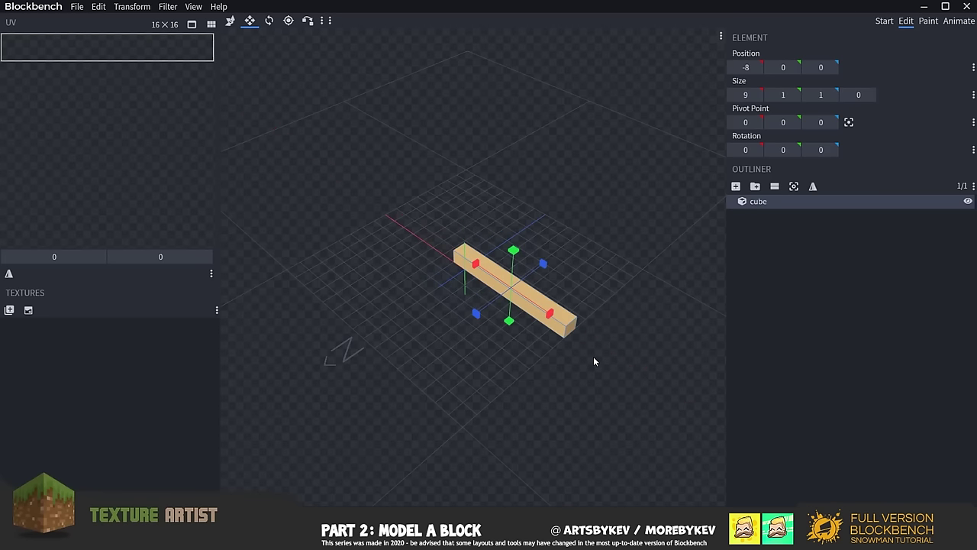
{"action": "left_click_drag", "start_coordinate": [479, 270], "coordinate": [405, 221]}
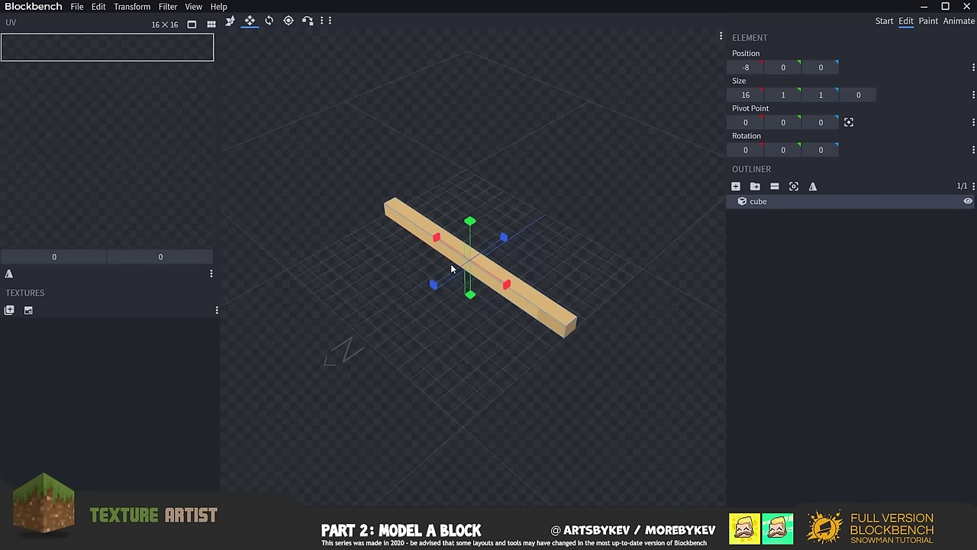
Collapse the cube's X size to 0 with the Resize tool and stretch it back to 16.
{"action": "left_click_drag", "start_coordinate": [434, 238], "coordinate": [636, 393]}
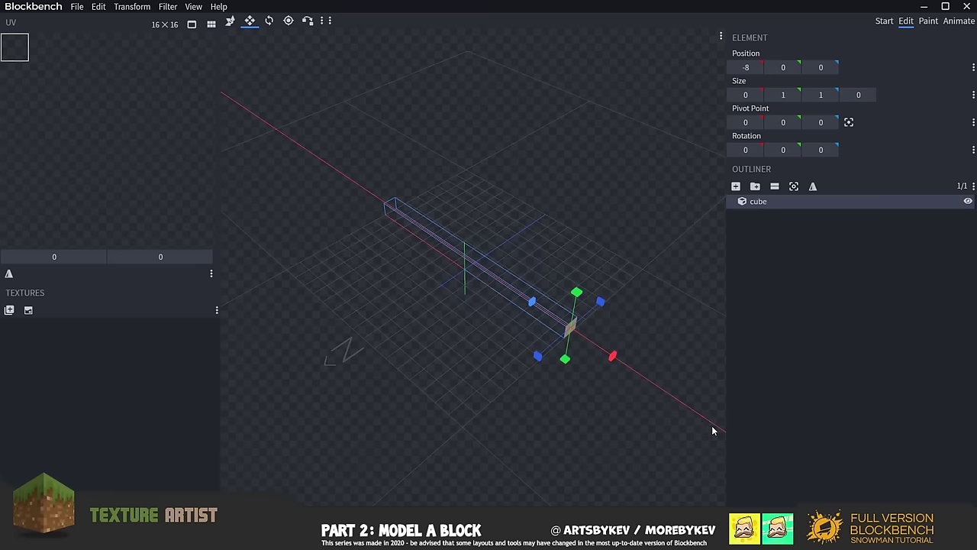
{"action": "left_click_drag", "start_coordinate": [727, 440], "coordinate": [409, 252]}
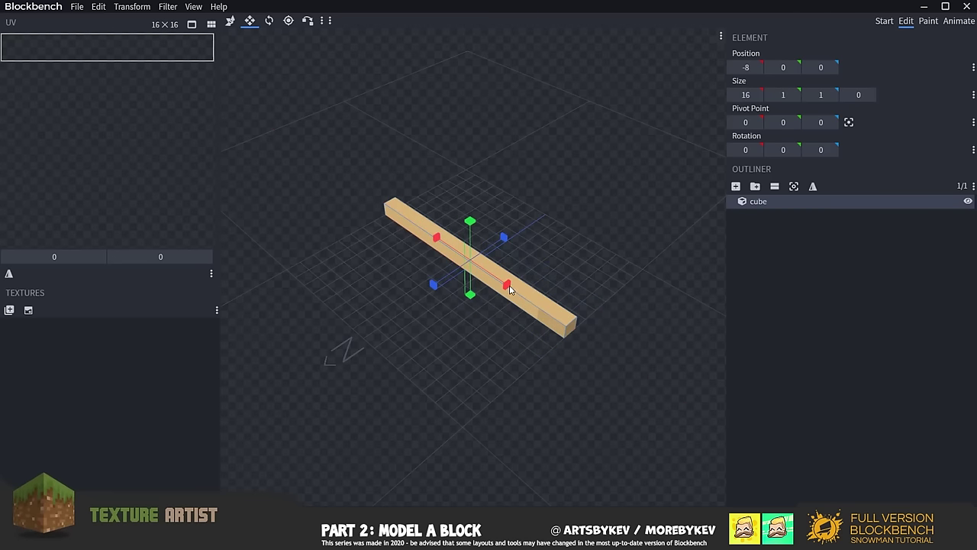
{"action": "left_click_drag", "start_coordinate": [506, 290], "coordinate": [507, 291]}
Resize the cube along the Z axis in both directions to a size of 16, starting at Z position -8.
{"action": "left_click_drag", "start_coordinate": [433, 288], "coordinate": [433, 289]}
{"action": "left_click_drag", "start_coordinate": [433, 287], "coordinate": [328, 364]}
{"action": "left_click_drag", "start_coordinate": [473, 273], "coordinate": [557, 236]}
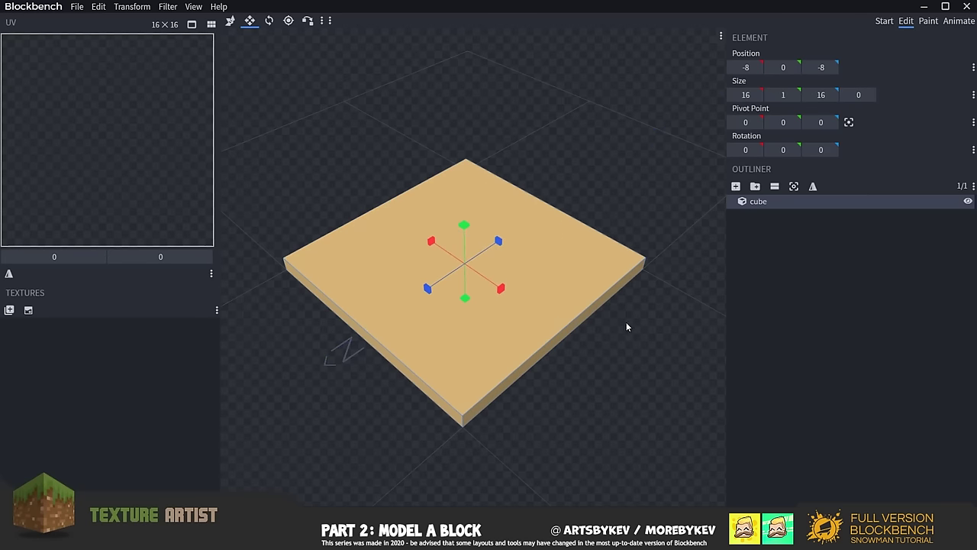
Set the cube's Y size to 16 and deselect the cube.
{"action": "scroll", "coordinate": [611, 358], "scroll_direction": "down", "scroll_amount": 1}
{"action": "left_click_drag", "start_coordinate": [603, 376], "coordinate": [375, 208]}
{"action": "left_click_drag", "start_coordinate": [558, 399], "coordinate": [452, 193]}
{"action": "left_click_drag", "start_coordinate": [352, 263], "coordinate": [564, 242]}
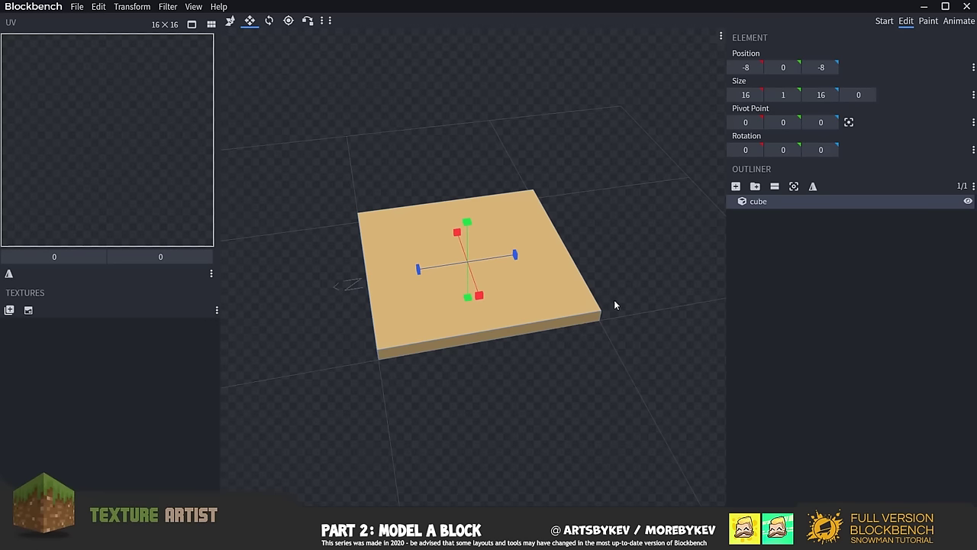
{"action": "left_click_drag", "start_coordinate": [615, 304], "coordinate": [571, 388]}
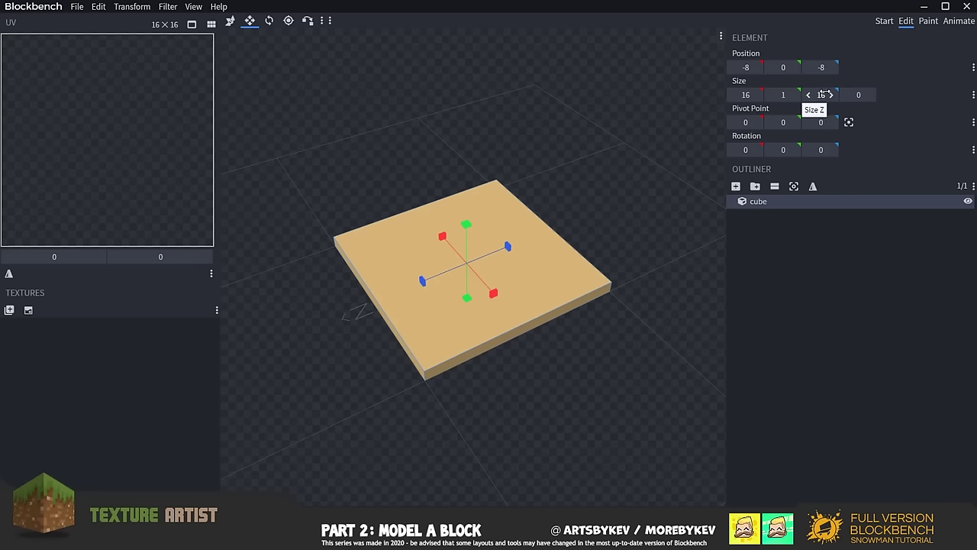
{"action": "left_click", "coordinate": [783, 95]}
{"action": "type", "text": "16"}
{"action": "key", "text": "Return"}
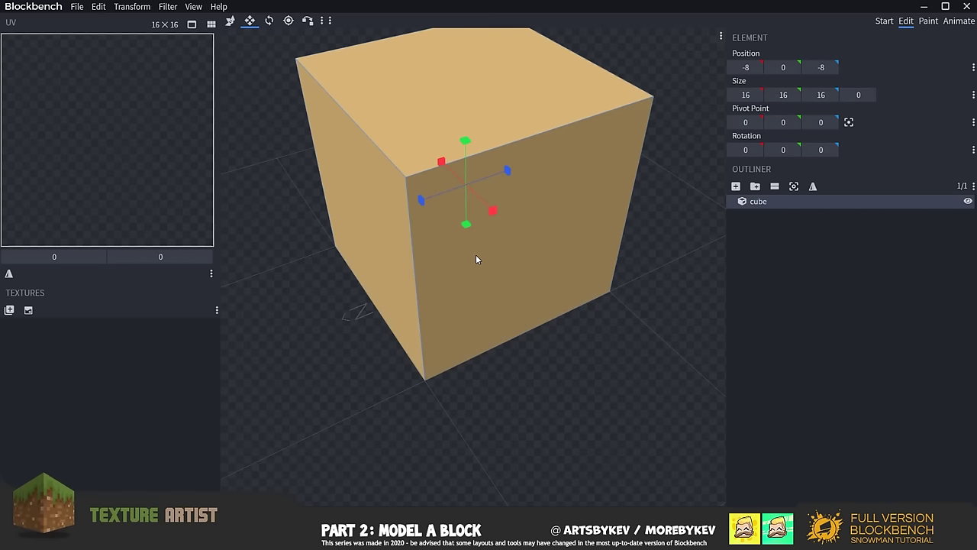
{"action": "left_click", "coordinate": [767, 331]}
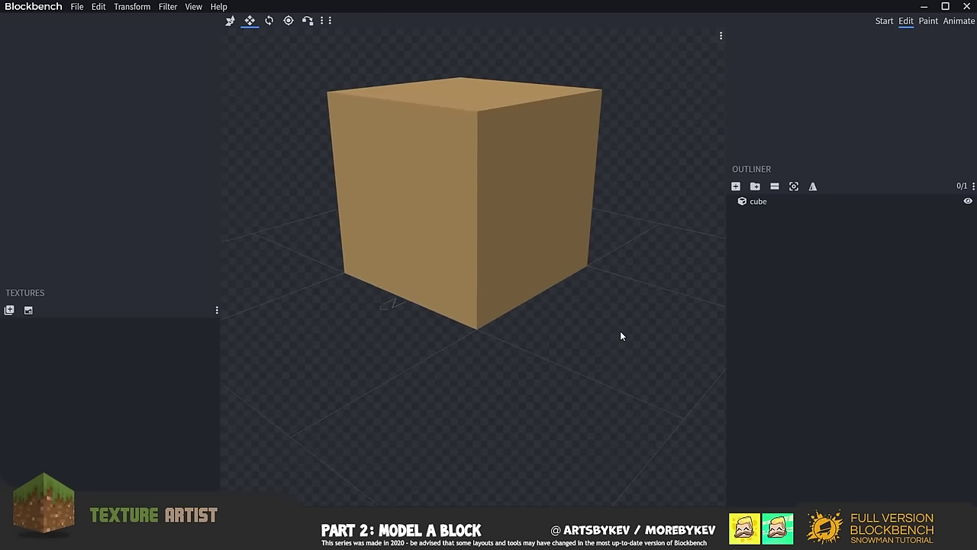
{"action": "left_click_drag", "start_coordinate": [621, 336], "coordinate": [602, 383]}
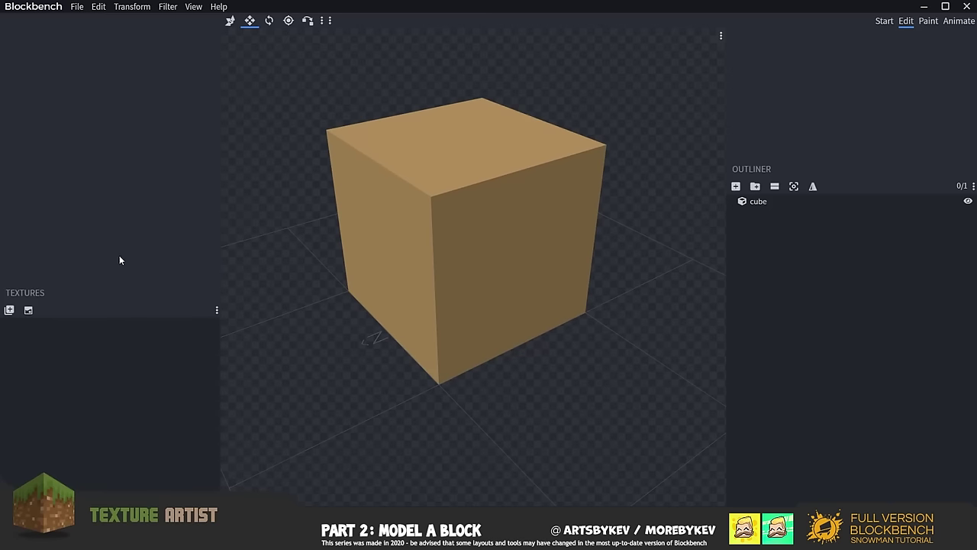
Create a template texture named heloo for the cube at resolution 16.
{"action": "left_click", "coordinate": [28, 310]}
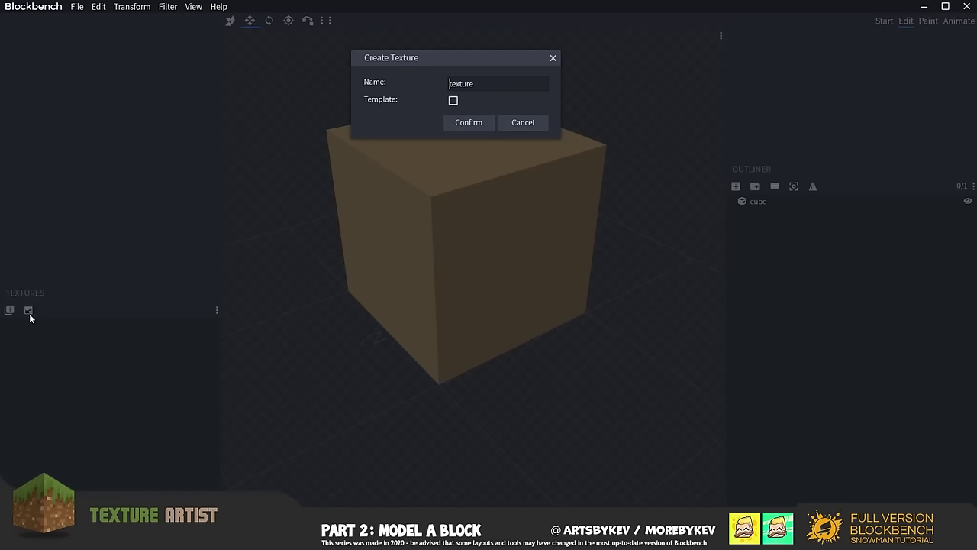
{"action": "left_click_drag", "start_coordinate": [479, 82], "coordinate": [436, 84]}
{"action": "type", "text": "heloo"}
{"action": "left_click", "coordinate": [460, 124]}
{"action": "left_click", "coordinate": [453, 116]}
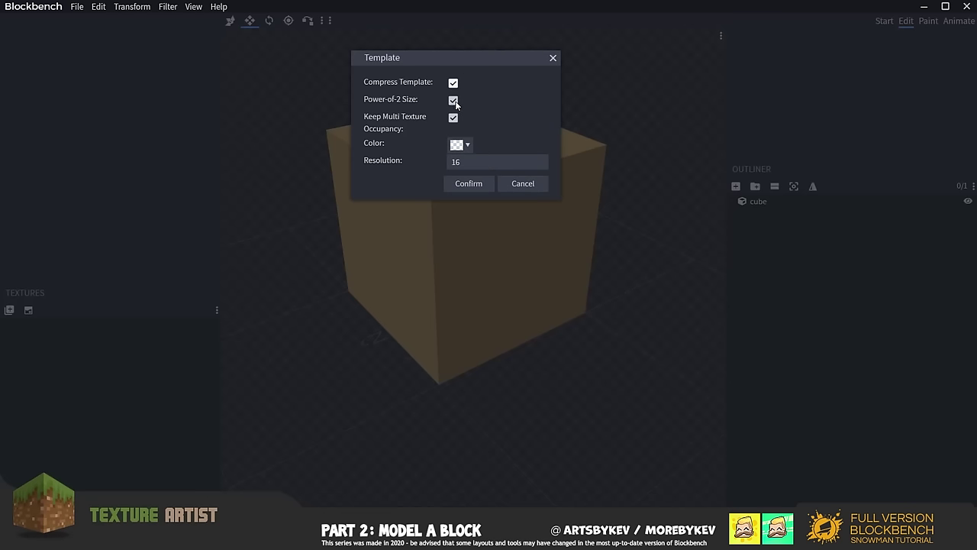
{"action": "left_click", "coordinate": [454, 101]}
{"action": "left_click", "coordinate": [463, 186]}
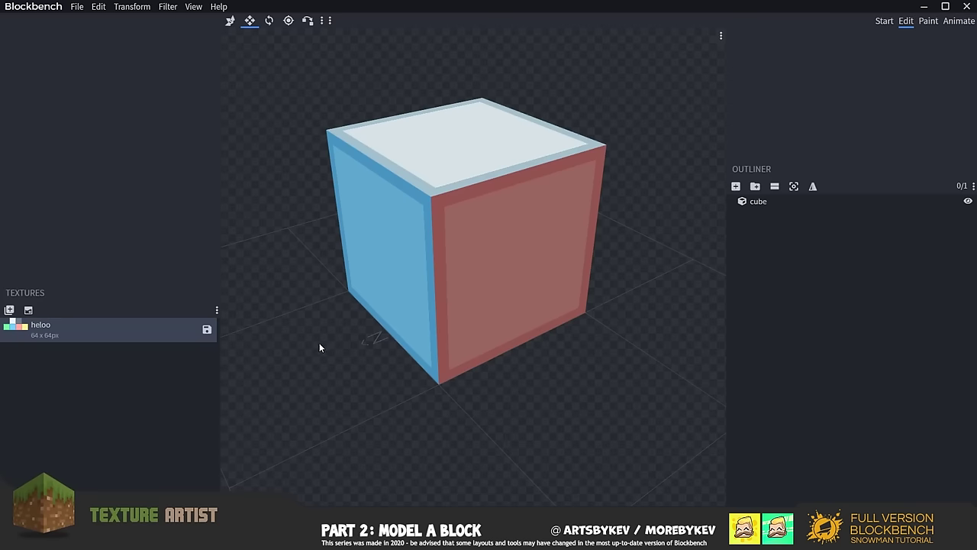
Inspect the textured cube and the heloo texture's properties, leaving the texture's name as it is.
{"action": "left_click_drag", "start_coordinate": [320, 343], "coordinate": [327, 352]}
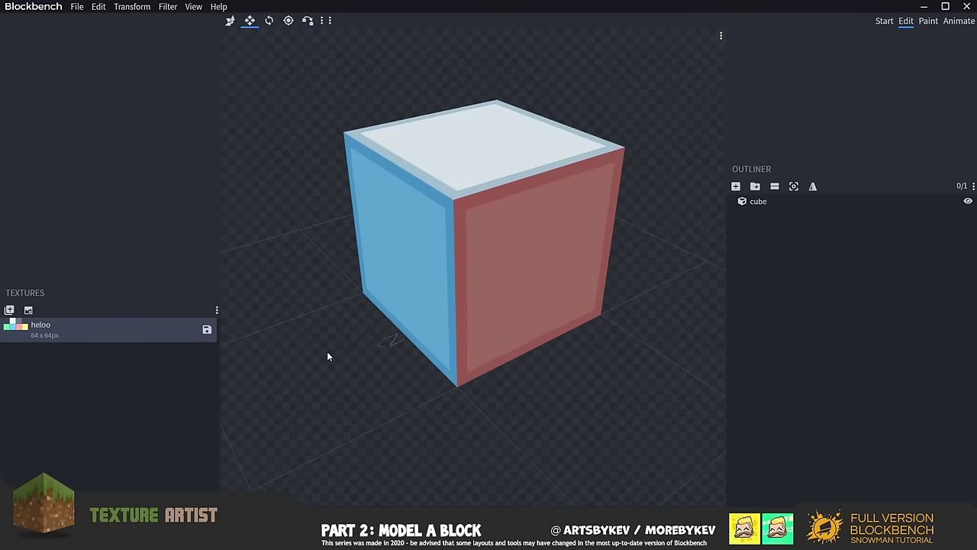
{"action": "left_click_drag", "start_coordinate": [332, 354], "coordinate": [329, 409]}
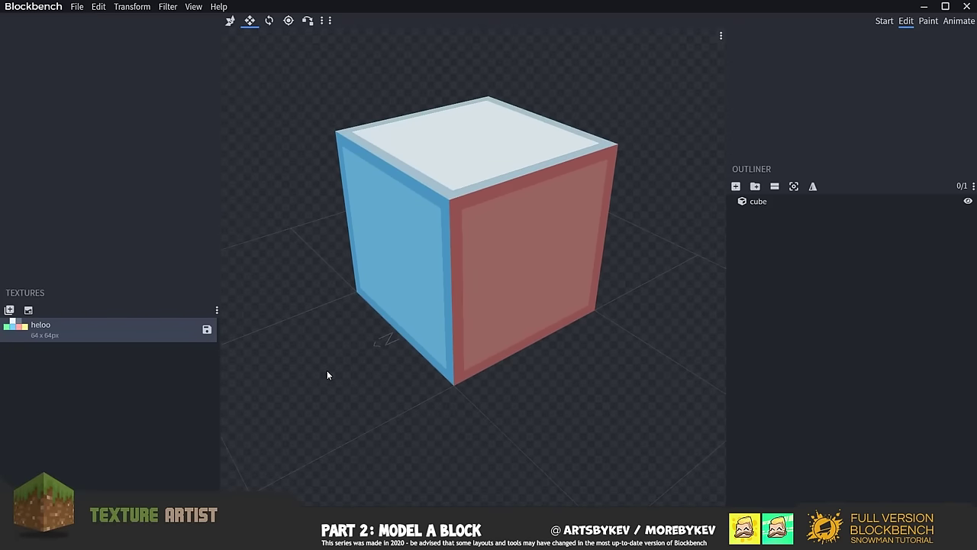
{"action": "left_click_drag", "start_coordinate": [329, 375], "coordinate": [358, 374]}
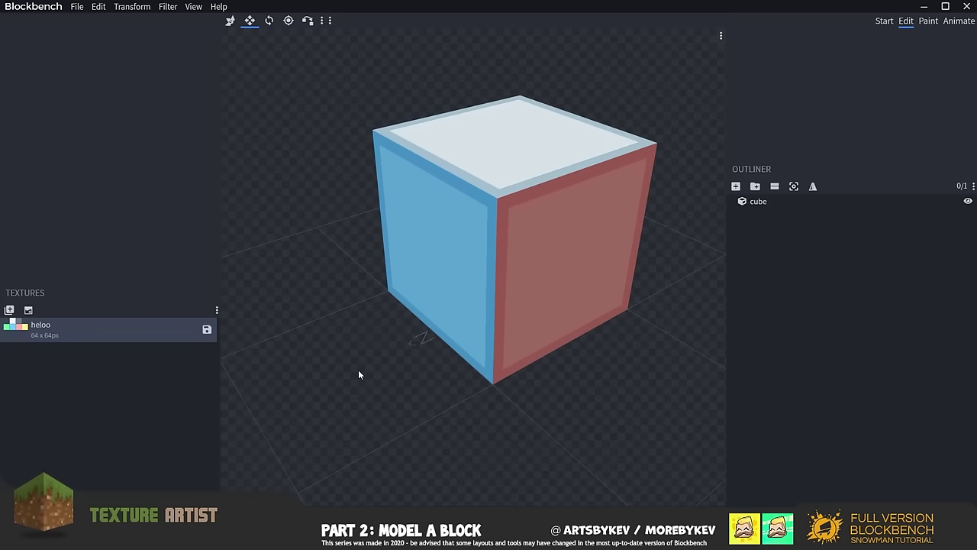
{"action": "right_click", "coordinate": [123, 326]}
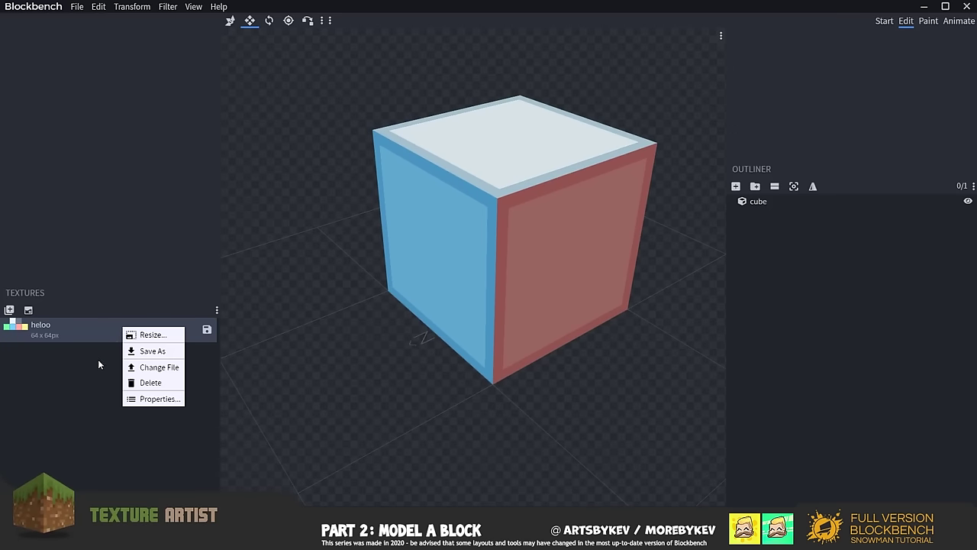
{"action": "left_click", "coordinate": [97, 359]}
{"action": "right_click", "coordinate": [119, 327]}
{"action": "left_click", "coordinate": [153, 395]}
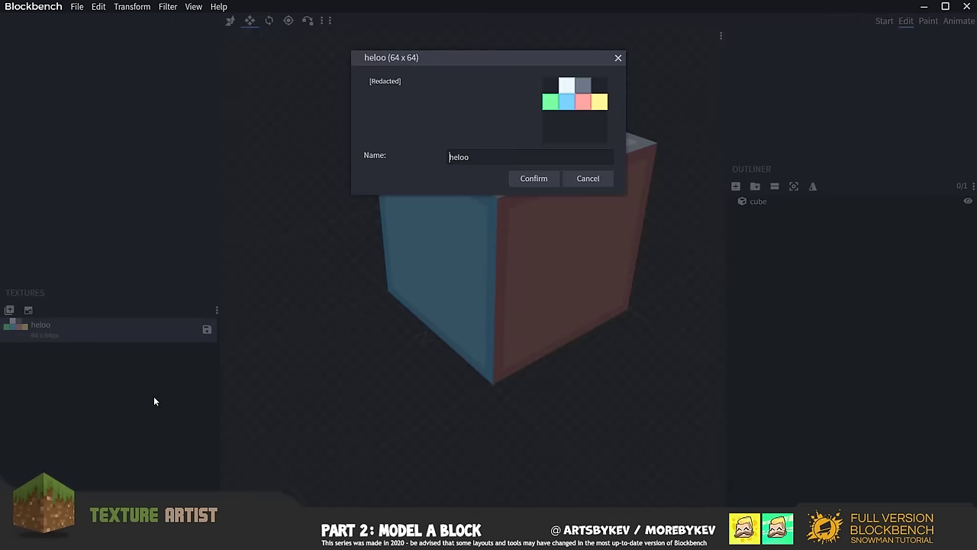
{"action": "left_click", "coordinate": [588, 176]}
{"action": "right_click", "coordinate": [115, 388]}
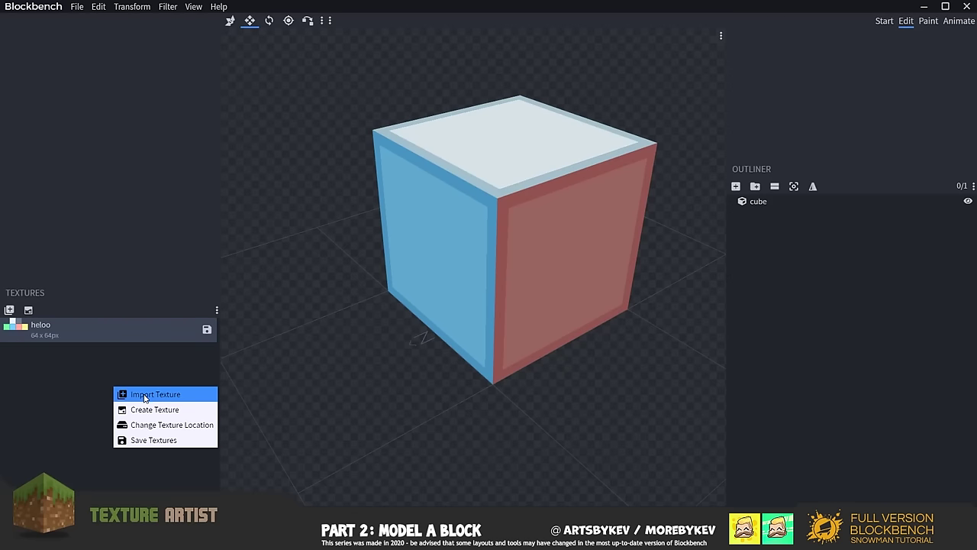
{"action": "left_click", "coordinate": [146, 410]}
{"action": "left_click", "coordinate": [453, 101]}
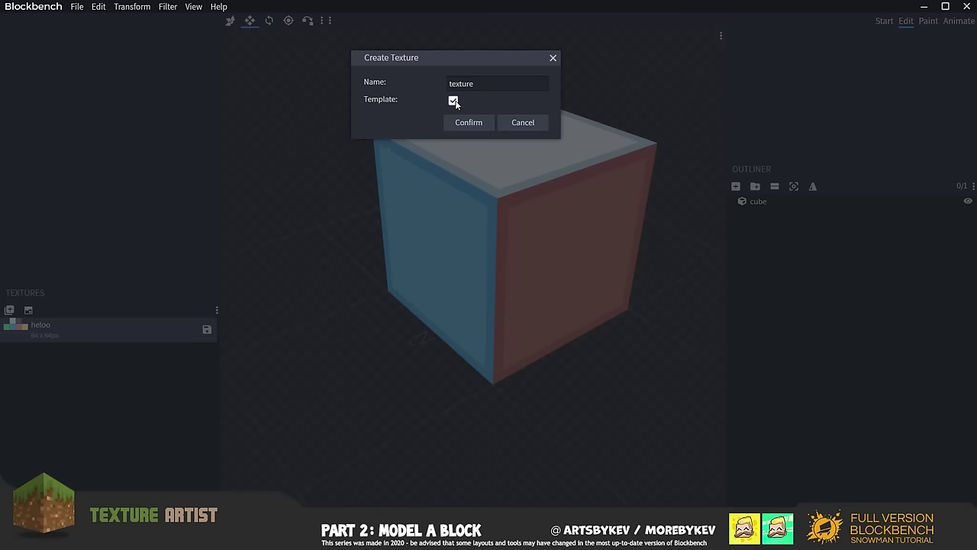
{"action": "left_click", "coordinate": [533, 123]}
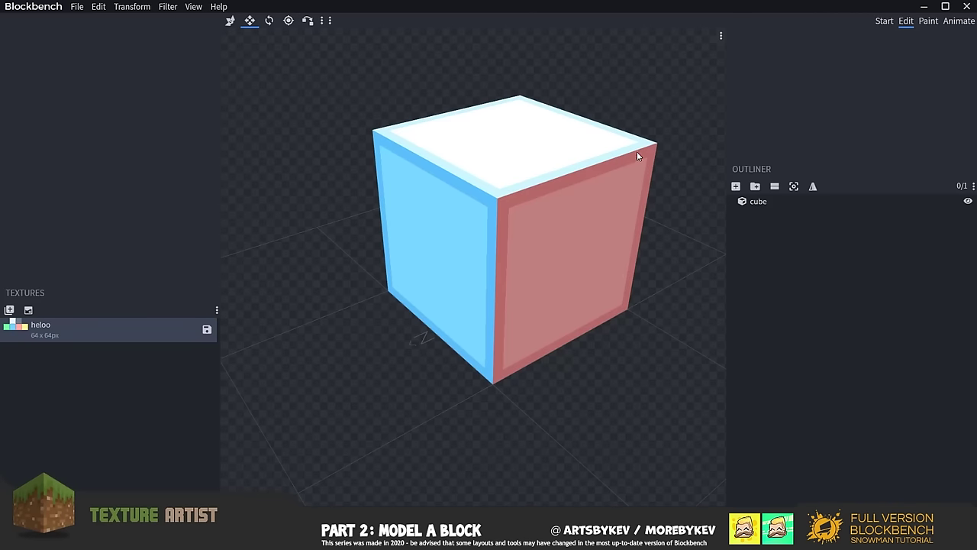
{"action": "left_click", "coordinate": [599, 199]}
{"action": "left_click", "coordinate": [827, 309]}
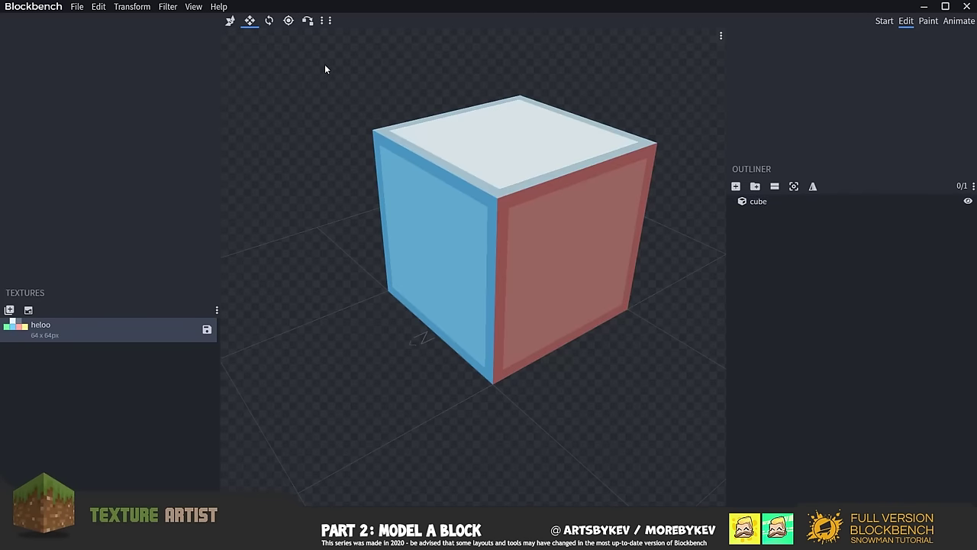
Activate the Move tool and switch the workspace to Paint mode.
{"action": "left_click", "coordinate": [230, 20]}
{"action": "left_click_drag", "start_coordinate": [283, 256], "coordinate": [331, 311]}
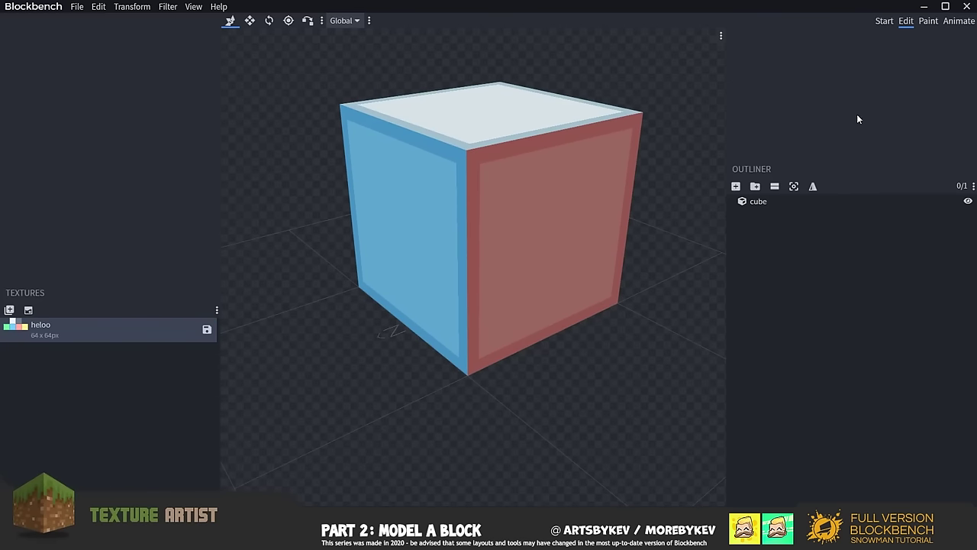
{"action": "left_click", "coordinate": [930, 22]}
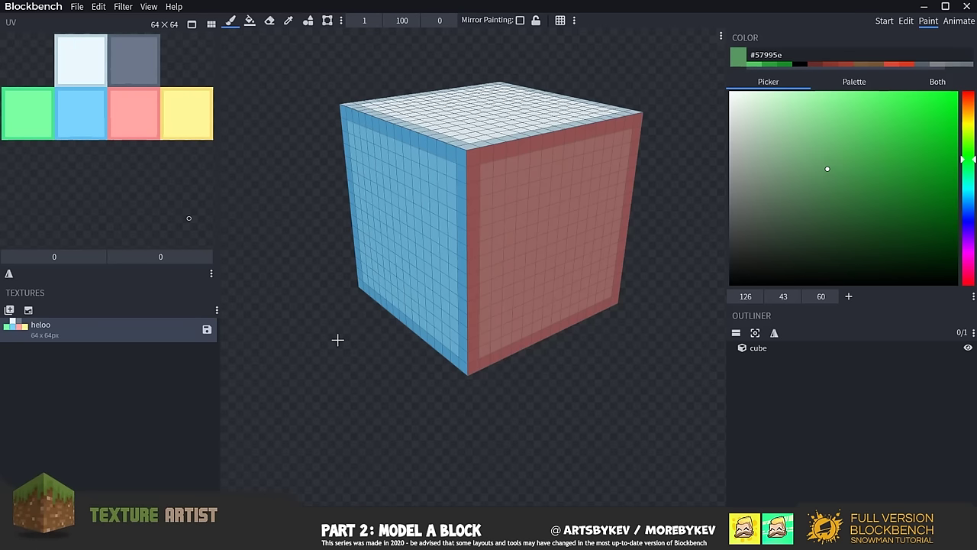
Try several shades in the colour picker and choose the bright green #2dde40 as the paint colour.
{"action": "scroll", "coordinate": [339, 340], "scroll_direction": "down", "scroll_amount": 2}
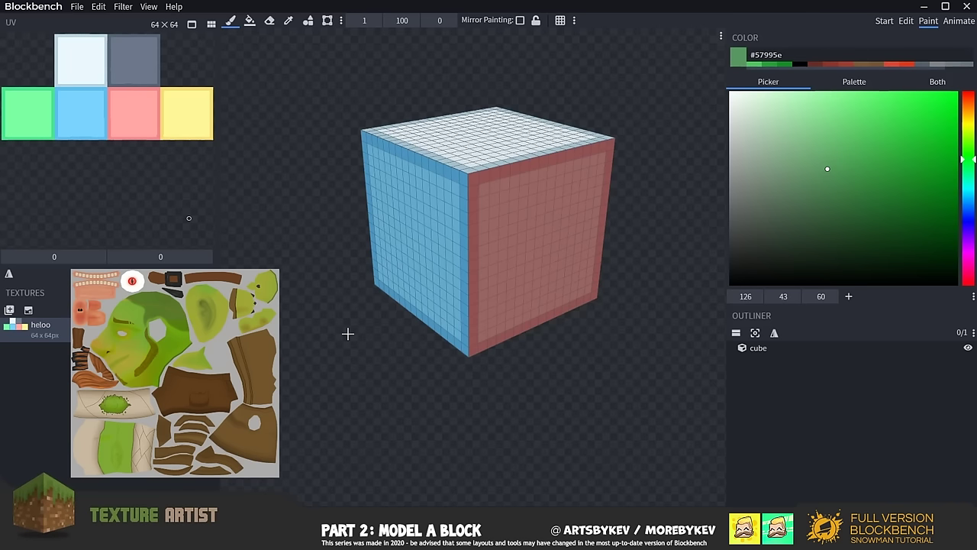
{"action": "left_click_drag", "start_coordinate": [426, 236], "coordinate": [436, 137]}
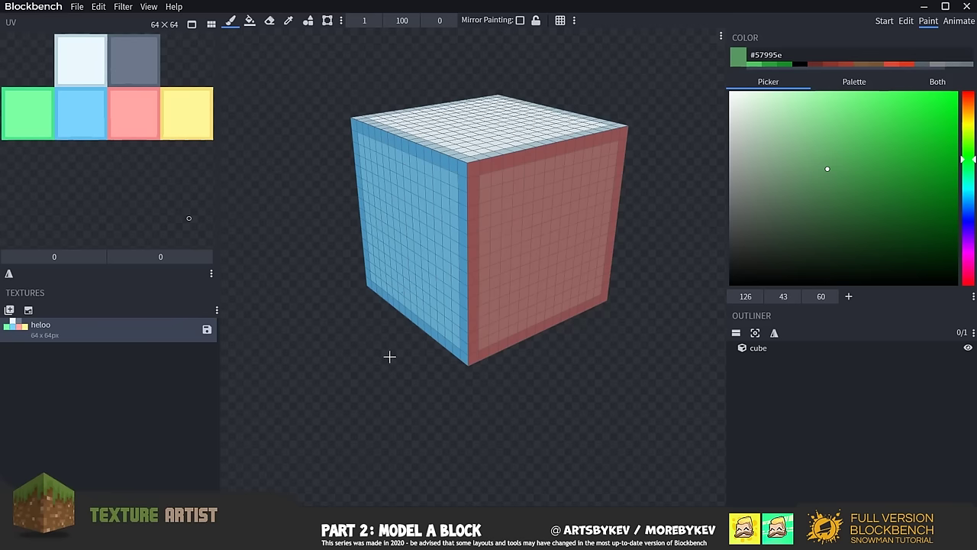
{"action": "scroll", "coordinate": [315, 379], "scroll_direction": "down", "scroll_amount": 2}
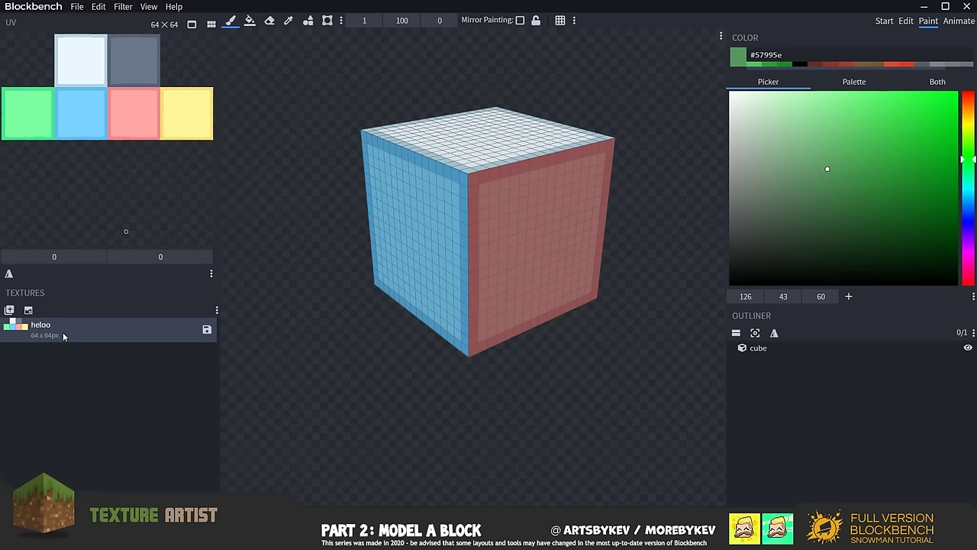
{"action": "left_click_drag", "start_coordinate": [811, 202], "coordinate": [719, 294]}
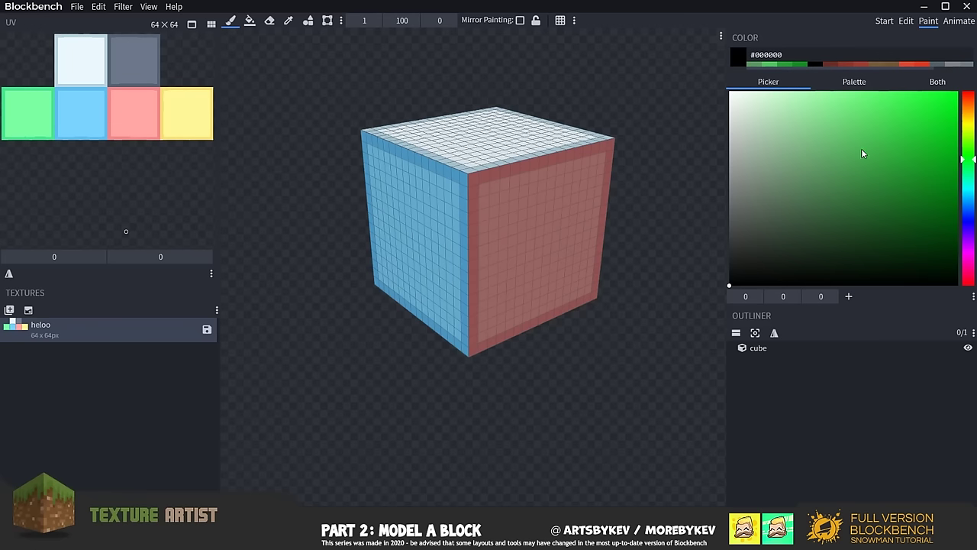
{"action": "left_click", "coordinate": [794, 186]}
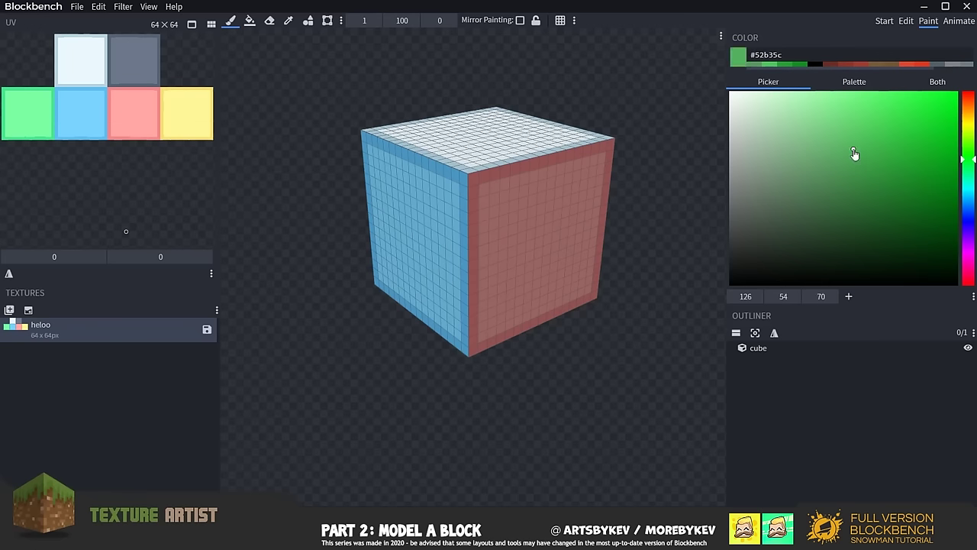
{"action": "mouse_move", "coordinate": [877, 128]}
{"action": "left_mouse_down"}
{"action": "mouse_move", "coordinate": [806, 151]}
{"action": "mouse_move", "coordinate": [862, 211]}
{"action": "mouse_move", "coordinate": [843, 184]}
{"action": "mouse_move", "coordinate": [873, 116]}
{"action": "mouse_move", "coordinate": [904, 159]}
{"action": "mouse_move", "coordinate": [911, 115]}
{"action": "left_mouse_up"}
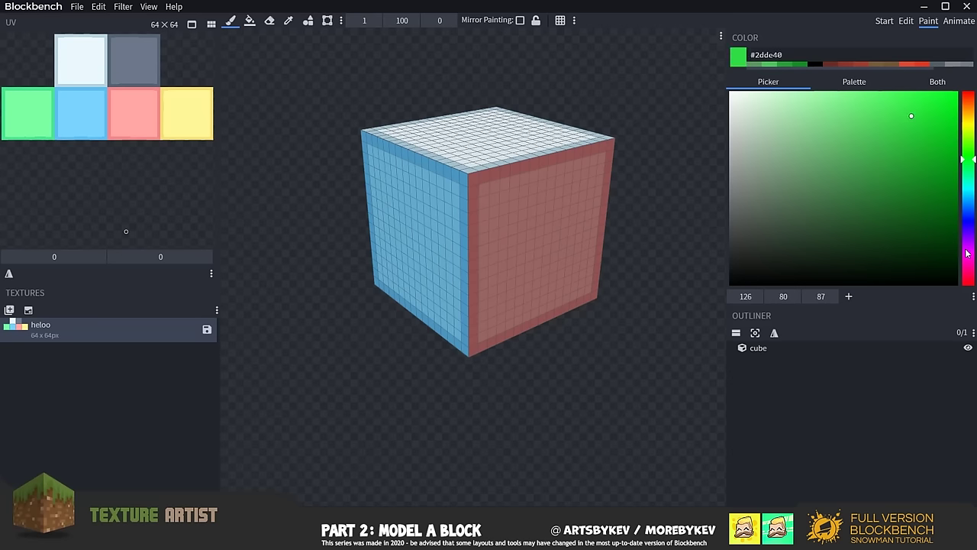
Try out various hues such as orange, blue and green for the paint colour.
{"action": "left_click", "coordinate": [969, 230]}
{"action": "left_click", "coordinate": [968, 98]}
{"action": "left_click", "coordinate": [968, 107]}
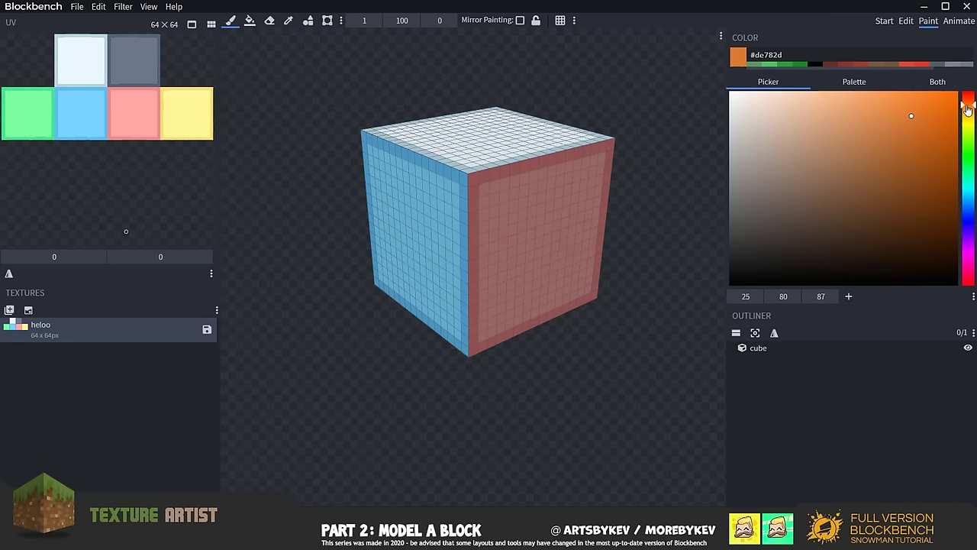
{"action": "left_click", "coordinate": [969, 188]}
{"action": "left_click", "coordinate": [967, 245]}
{"action": "left_click", "coordinate": [968, 280]}
{"action": "left_click", "coordinate": [965, 208]}
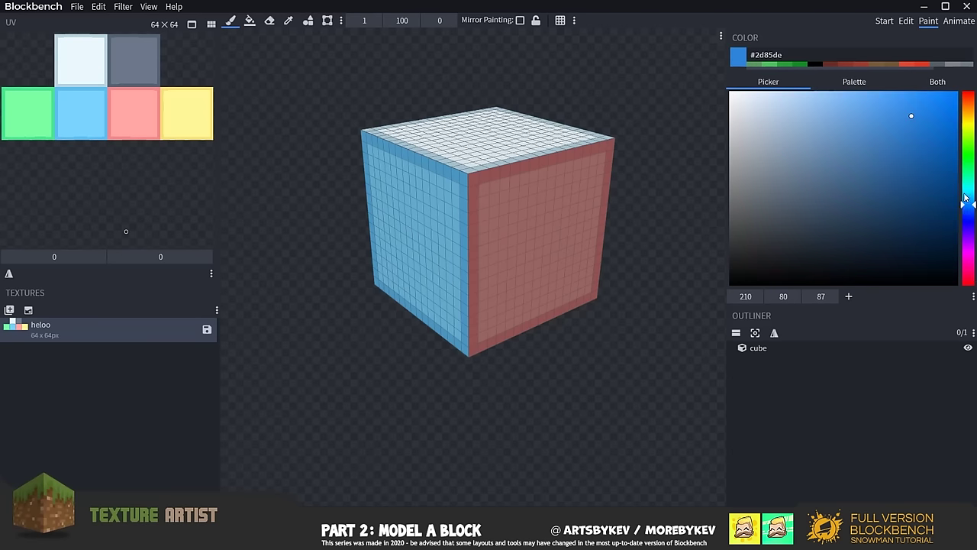
{"action": "left_click", "coordinate": [967, 162]}
{"action": "left_click", "coordinate": [967, 127]}
{"action": "left_click", "coordinate": [969, 161]}
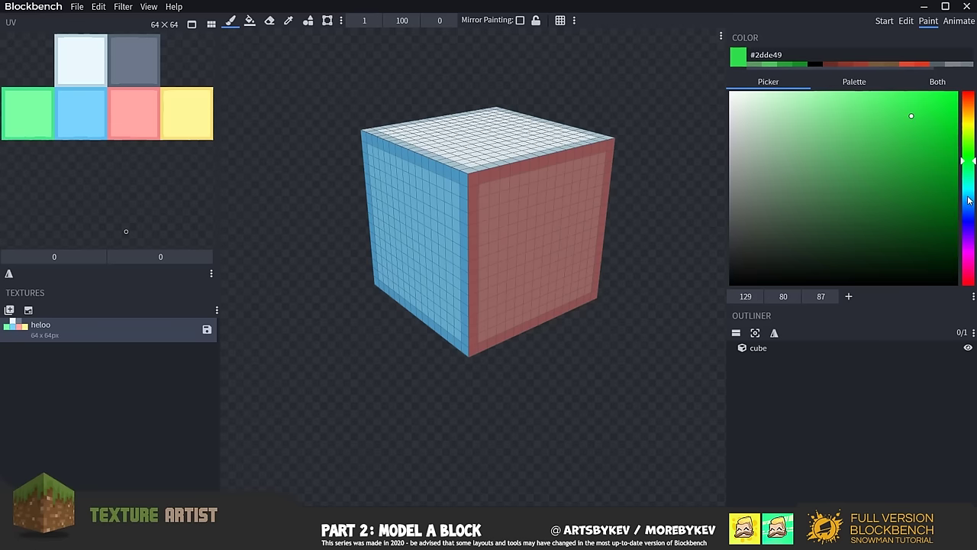
Choose the saturated orange #dc7b0c as the paint colour.
{"action": "left_click", "coordinate": [968, 116]}
{"action": "left_click", "coordinate": [968, 108]}
{"action": "left_click", "coordinate": [968, 109]}
{"action": "left_click", "coordinate": [944, 107]}
{"action": "left_click_drag", "start_coordinate": [945, 110], "coordinate": [947, 123]}
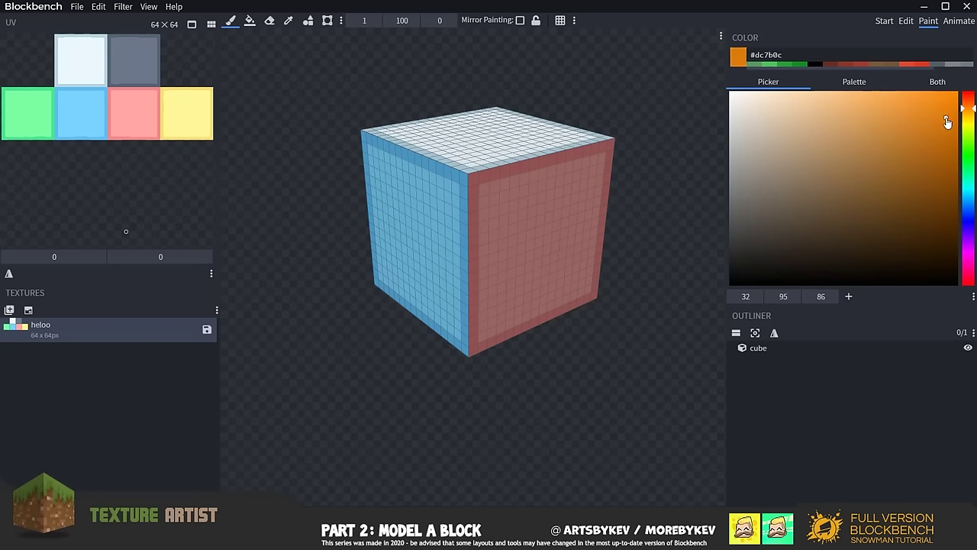
Fill the cube's blue side face with the orange, using the Fill tool in Face mode.
{"action": "left_click", "coordinate": [249, 21]}
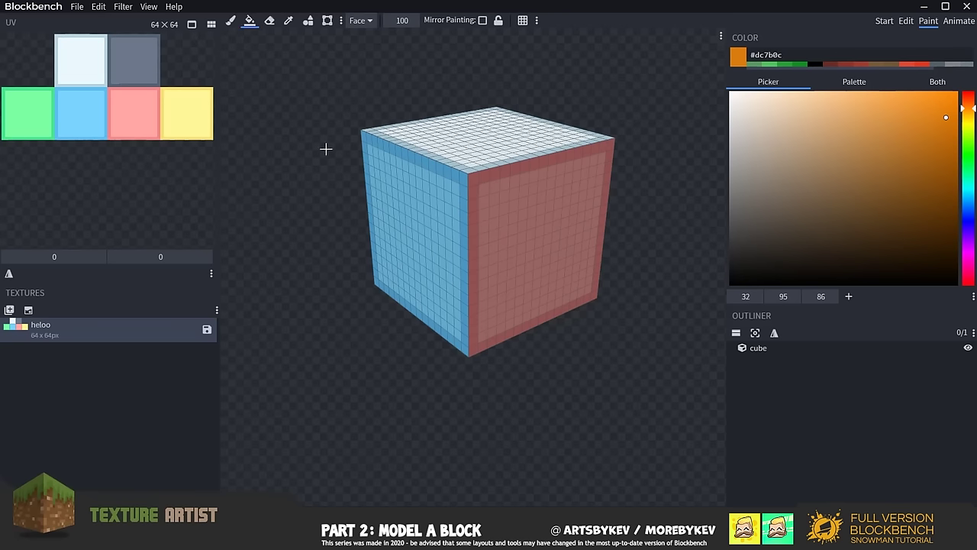
{"action": "left_click", "coordinate": [422, 243]}
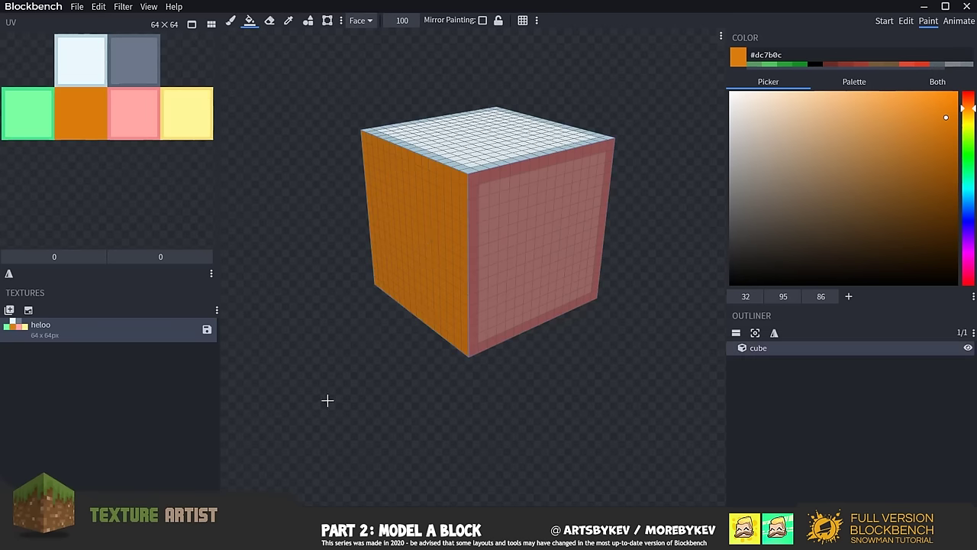
{"action": "scroll", "coordinate": [395, 329], "scroll_direction": "up", "scroll_amount": 3}
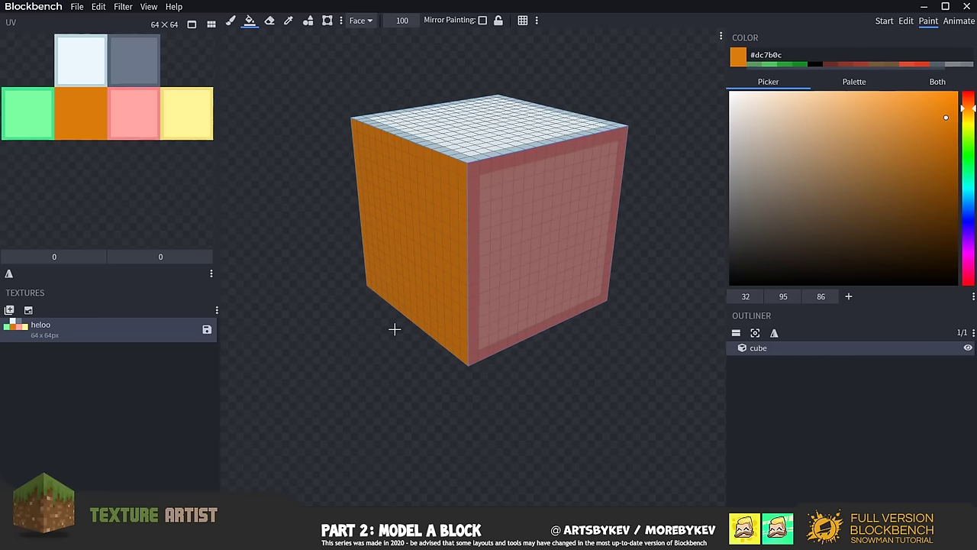
{"action": "scroll", "coordinate": [394, 329], "scroll_direction": "down", "scroll_amount": 4}
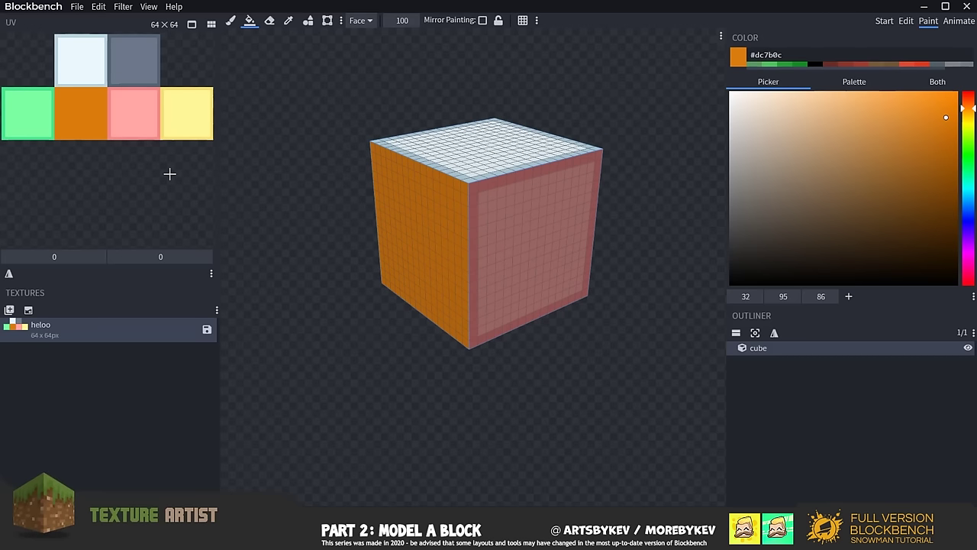
Try filling the blank area of the heloo texture in the UV view with orange twice, undoing the fill each time.
{"action": "left_click", "coordinate": [170, 174]}
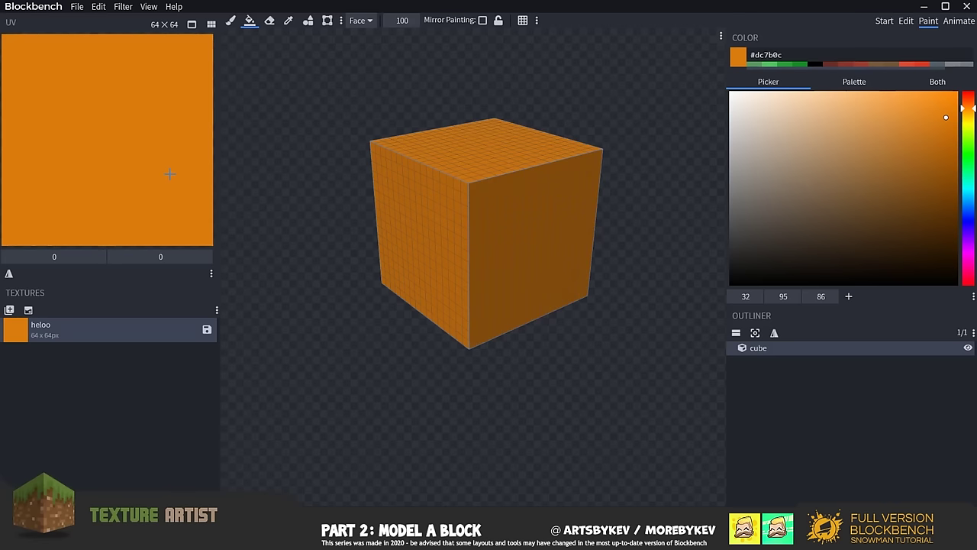
{"action": "key", "text": "ctrl+z"}
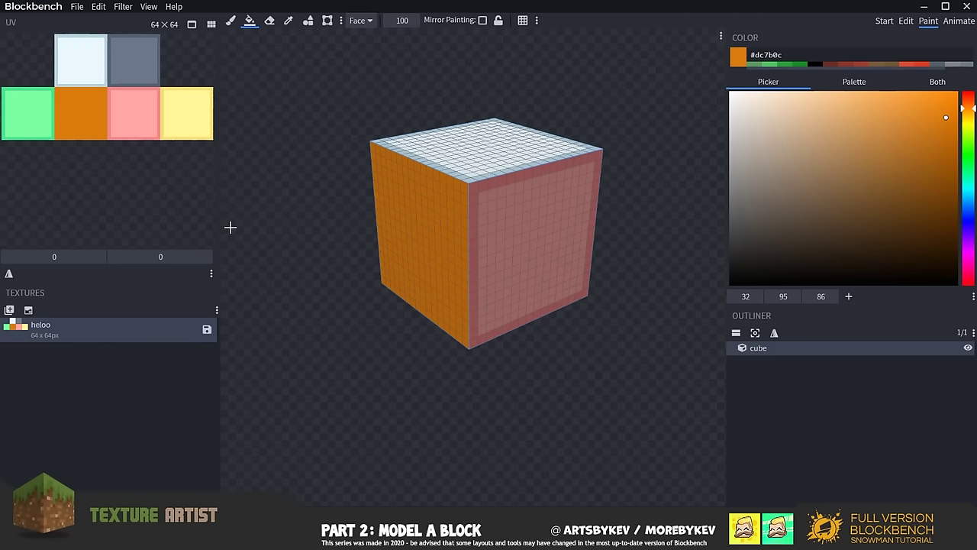
{"action": "left_click", "coordinate": [107, 198]}
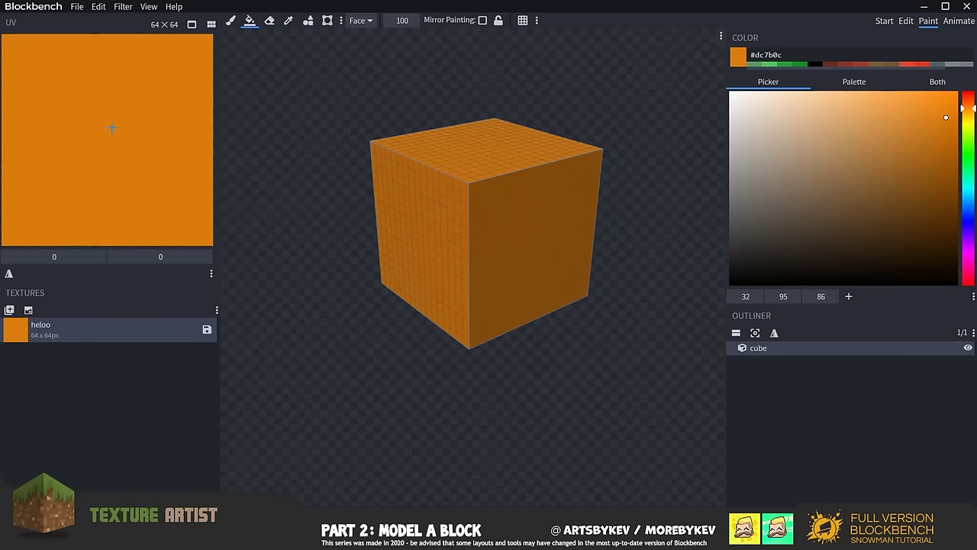
{"action": "left_click", "coordinate": [99, 8]}
{"action": "left_click", "coordinate": [112, 23]}
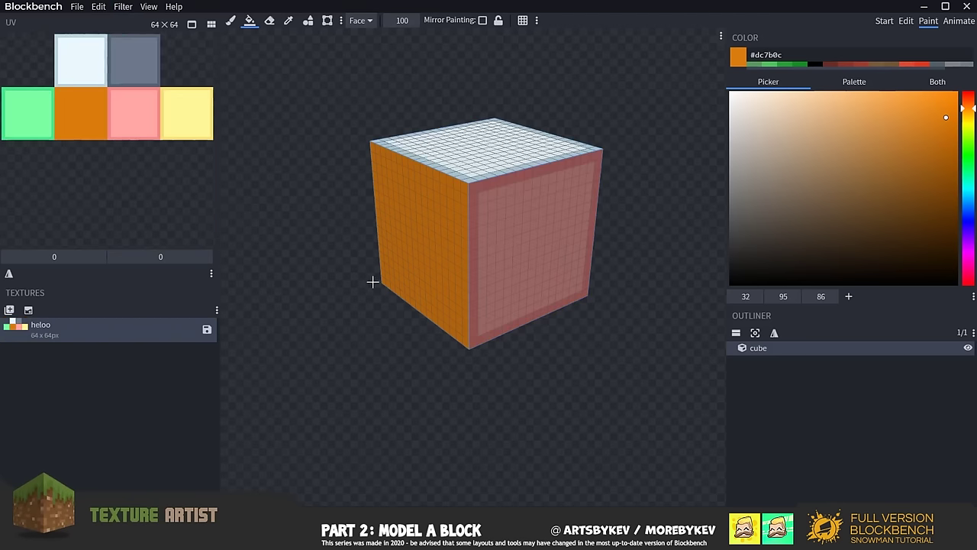
Fill the texture's blank area with orange once more, and try undoing, redoing and undoing that fill.
{"action": "left_click", "coordinate": [161, 175]}
{"action": "left_click", "coordinate": [101, 9]}
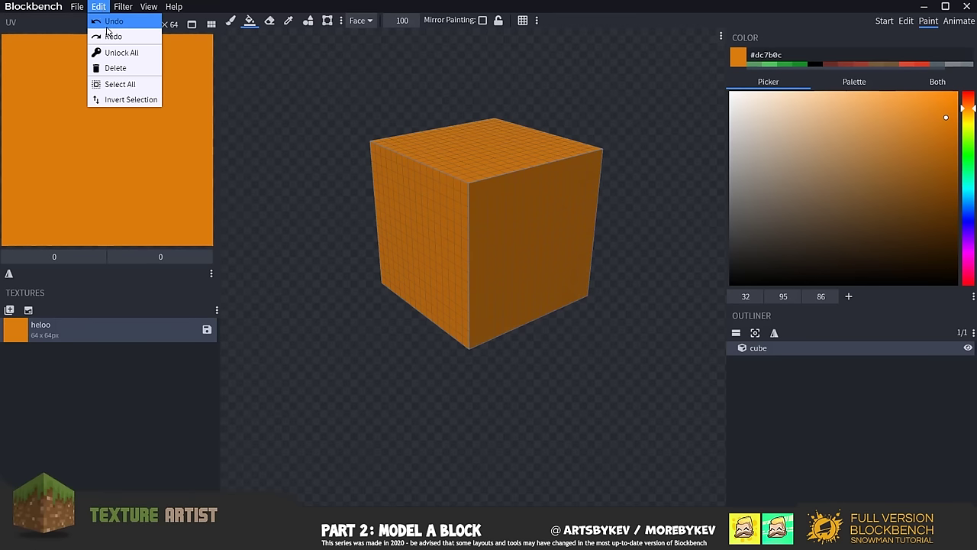
{"action": "left_click", "coordinate": [107, 24]}
{"action": "left_click", "coordinate": [107, 9]}
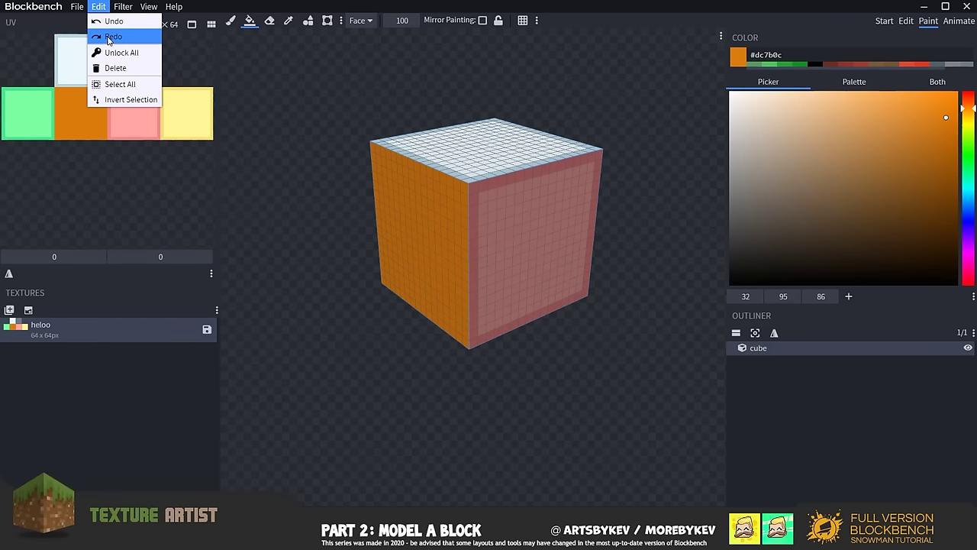
{"action": "left_click", "coordinate": [109, 38]}
{"action": "left_click", "coordinate": [98, 7]}
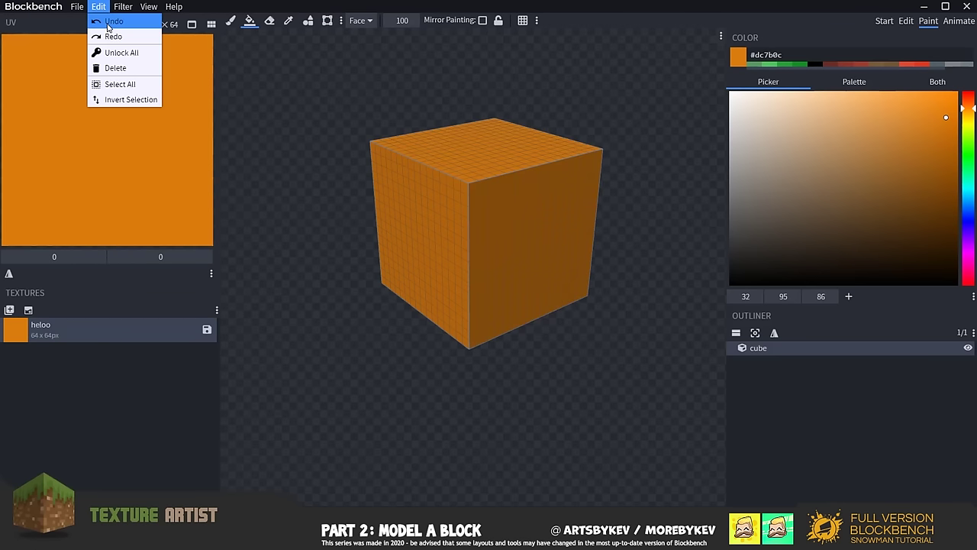
{"action": "left_click", "coordinate": [107, 24]}
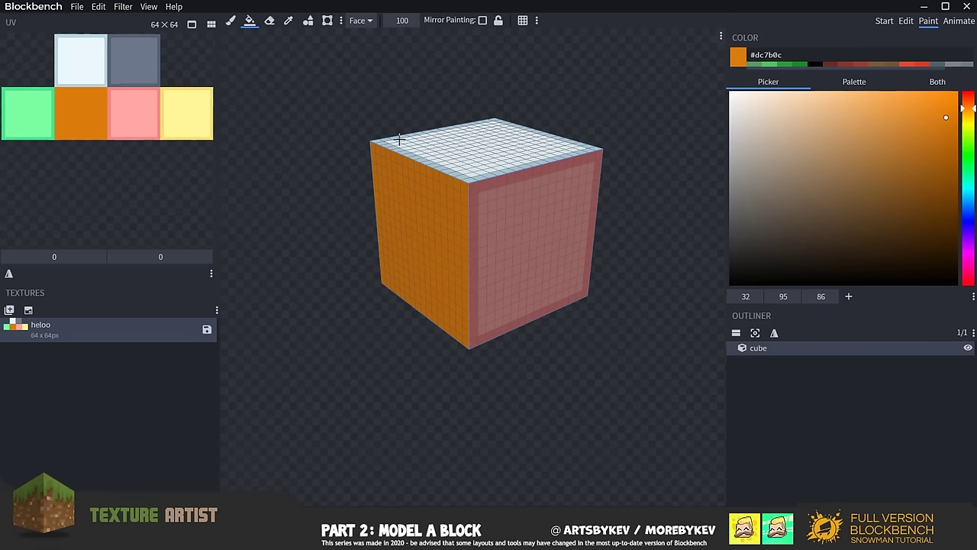
Fill the cube's top and all other faces that are not yet orange with the same orange.
{"action": "left_click", "coordinate": [496, 159]}
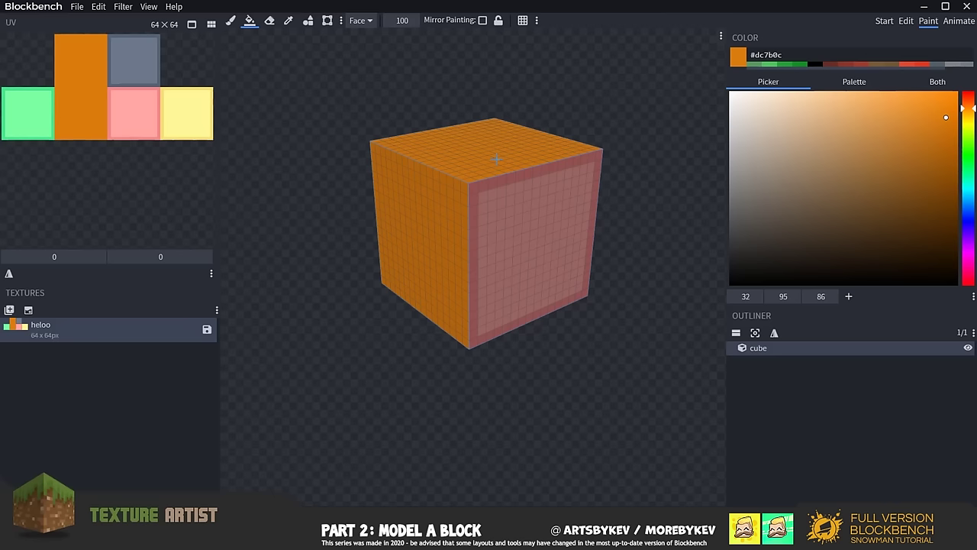
{"action": "left_click", "coordinate": [516, 244]}
{"action": "left_click_drag", "start_coordinate": [516, 415], "coordinate": [501, 283]}
{"action": "left_click", "coordinate": [501, 283]}
{"action": "mouse_move", "coordinate": [510, 329]}
{"action": "left_mouse_down"}
{"action": "mouse_move", "coordinate": [519, 382]}
{"action": "mouse_move", "coordinate": [547, 336]}
{"action": "mouse_move", "coordinate": [527, 244]}
{"action": "left_mouse_up"}
{"action": "left_click", "coordinate": [541, 296]}
{"action": "left_click", "coordinate": [527, 244]}
{"action": "mouse_move", "coordinate": [515, 405]}
{"action": "left_mouse_down"}
{"action": "mouse_move", "coordinate": [491, 308]}
{"action": "mouse_move", "coordinate": [375, 368]}
{"action": "mouse_move", "coordinate": [539, 375]}
{"action": "mouse_move", "coordinate": [452, 397]}
{"action": "mouse_move", "coordinate": [362, 397]}
{"action": "mouse_move", "coordinate": [288, 297]}
{"action": "left_mouse_up"}
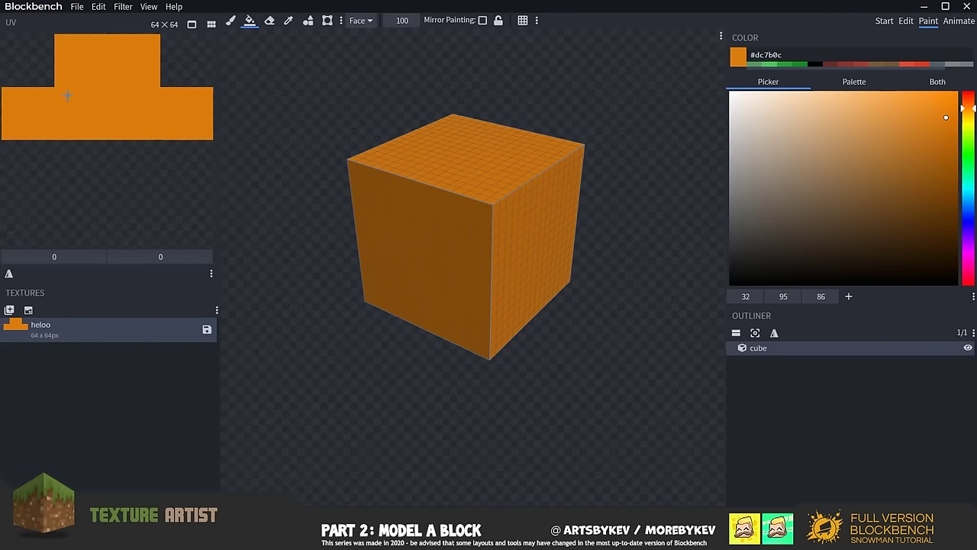
{"action": "left_click_drag", "start_coordinate": [560, 397], "coordinate": [603, 343]}
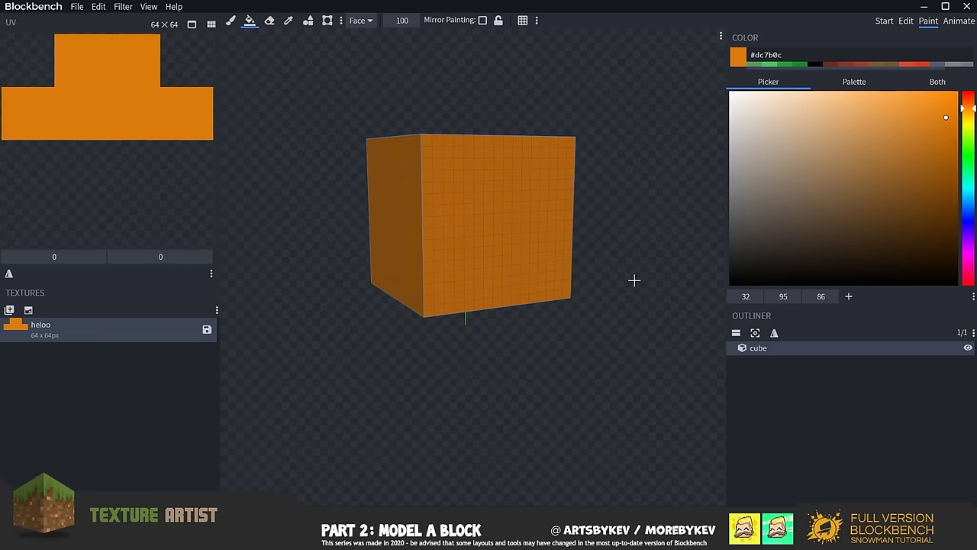
Inspect the orange cube in Edit mode without the pixel grid and return to Paint mode.
{"action": "left_click", "coordinate": [907, 23]}
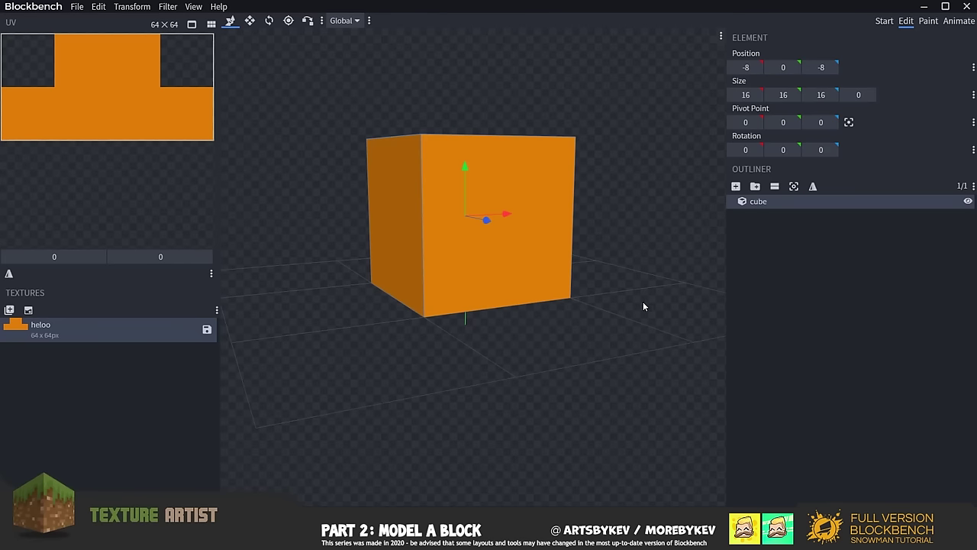
{"action": "mouse_move", "coordinate": [643, 303]}
{"action": "left_mouse_down"}
{"action": "mouse_move", "coordinate": [549, 358]}
{"action": "mouse_move", "coordinate": [440, 370]}
{"action": "mouse_move", "coordinate": [582, 364]}
{"action": "mouse_move", "coordinate": [409, 353]}
{"action": "left_mouse_up"}
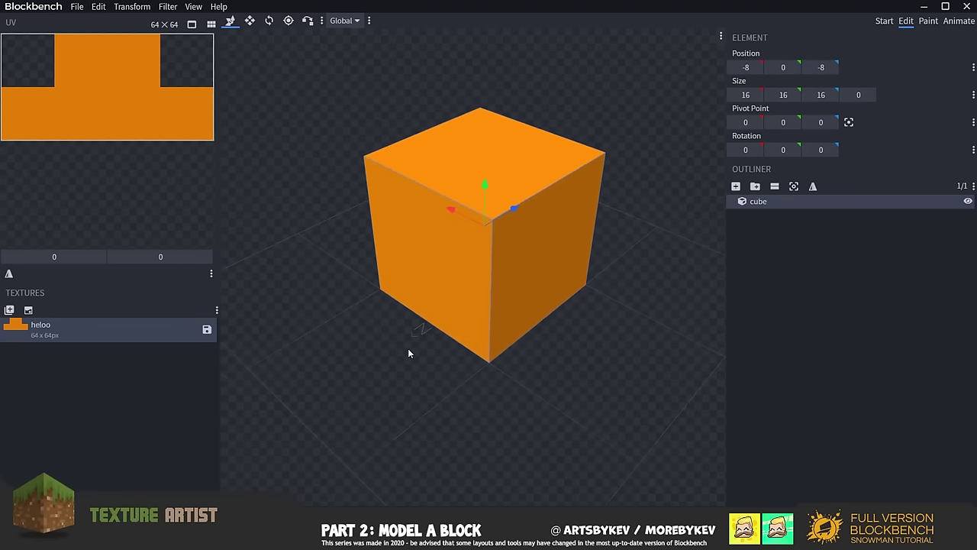
{"action": "left_click", "coordinate": [928, 21]}
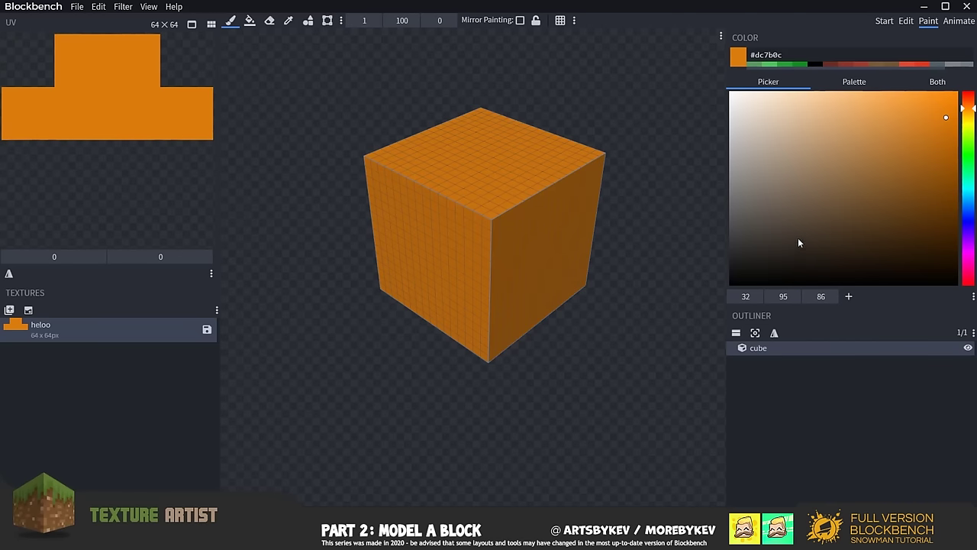
Set the paint colour to near-black #121212 and paint two 2×3-pixel eyes on one side face with the brush.
{"action": "left_click_drag", "start_coordinate": [802, 243], "coordinate": [728, 273]}
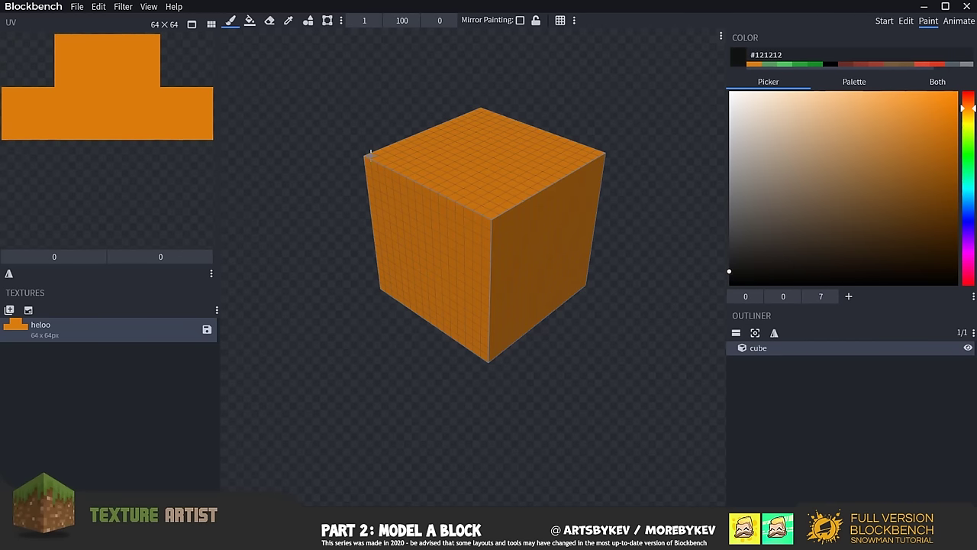
{"action": "left_click_drag", "start_coordinate": [546, 410], "coordinate": [540, 367]}
{"action": "left_click_drag", "start_coordinate": [401, 196], "coordinate": [411, 220]}
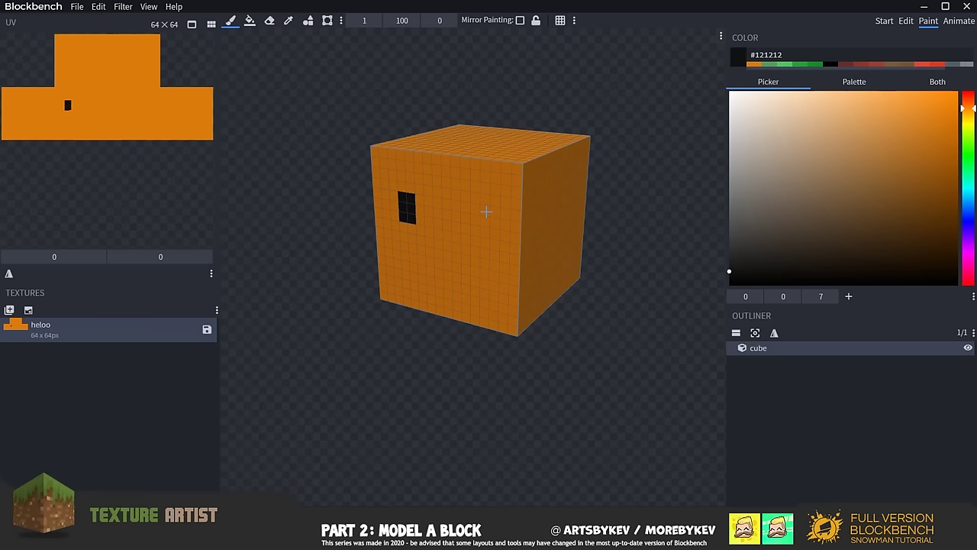
{"action": "mouse_move", "coordinate": [487, 211]}
{"action": "left_mouse_down"}
{"action": "mouse_move", "coordinate": [474, 207]}
{"action": "mouse_move", "coordinate": [482, 223]}
{"action": "left_mouse_up"}
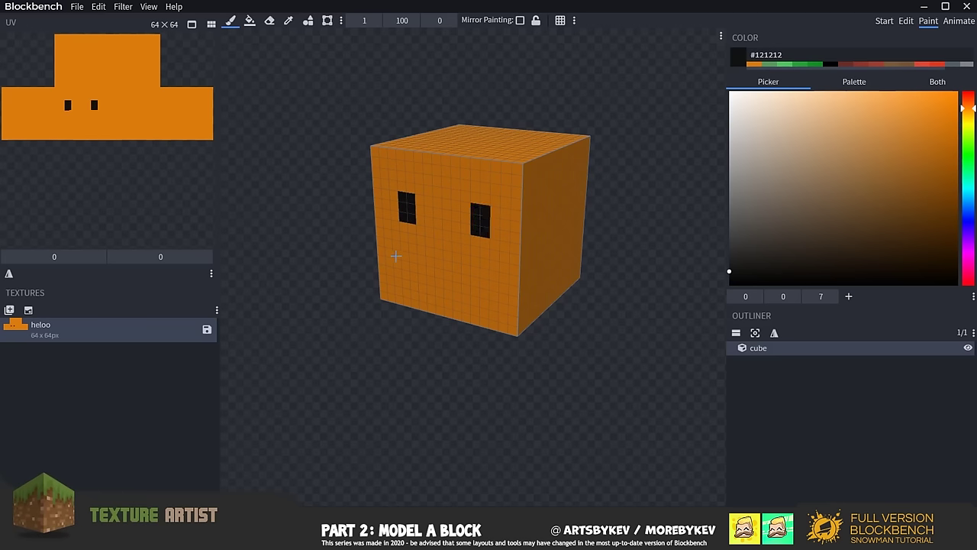
Paint a wide smiling mouth below the eyes and a horizontal eyebrow above each eye in the near-black.
{"action": "left_click_drag", "start_coordinate": [394, 246], "coordinate": [396, 257]}
{"action": "left_click_drag", "start_coordinate": [493, 262], "coordinate": [495, 279]}
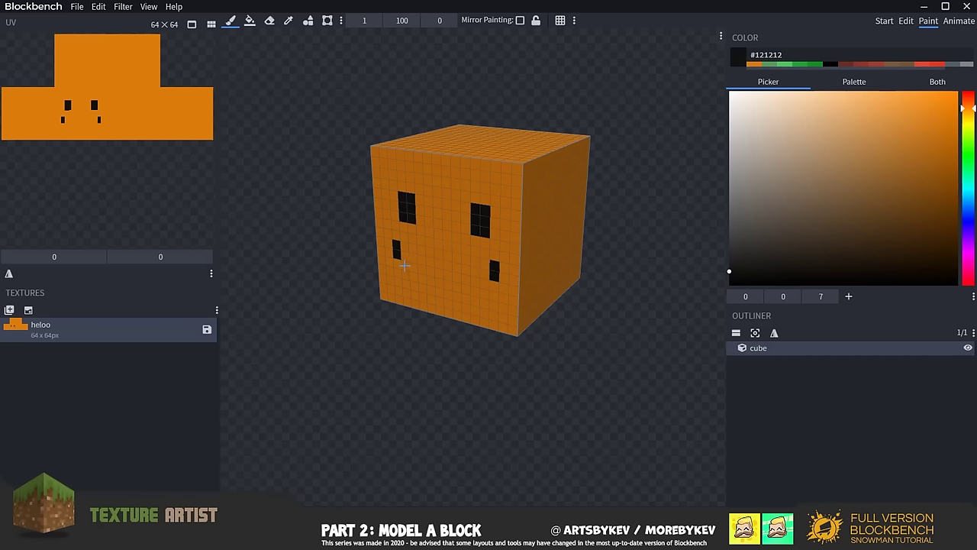
{"action": "mouse_move", "coordinate": [405, 265]}
{"action": "left_mouse_down"}
{"action": "mouse_move", "coordinate": [456, 290]}
{"action": "mouse_move", "coordinate": [493, 272]}
{"action": "left_mouse_up"}
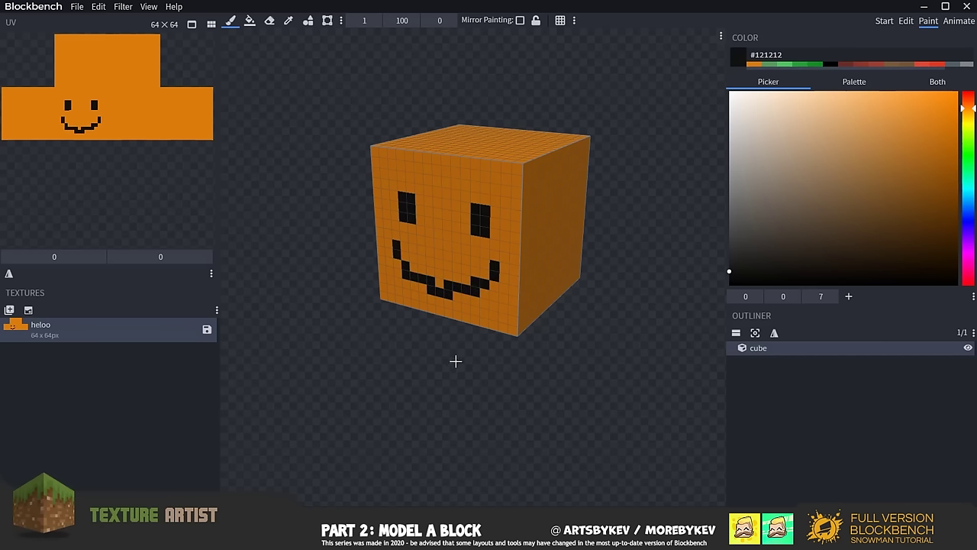
{"action": "left_click_drag", "start_coordinate": [390, 176], "coordinate": [495, 188]}
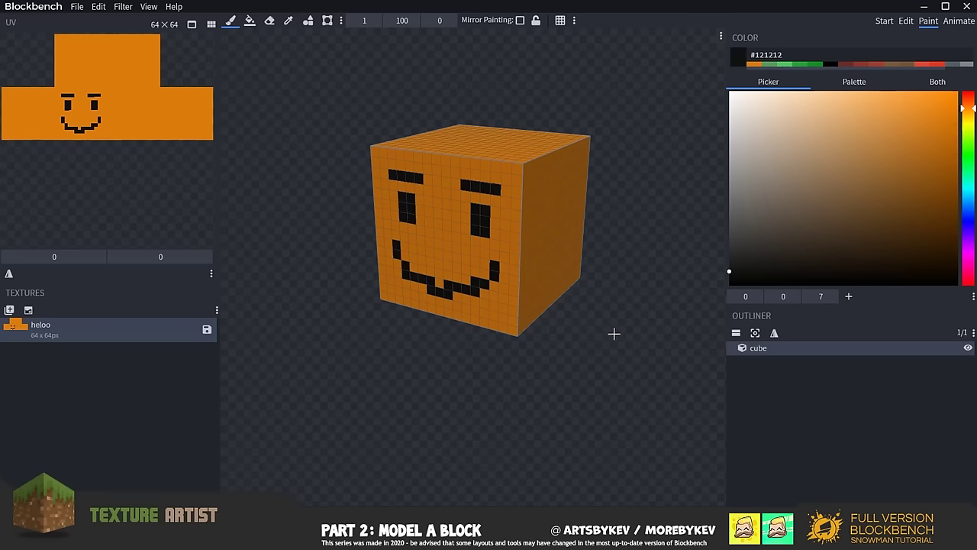
{"action": "left_click_drag", "start_coordinate": [633, 349], "coordinate": [623, 354]}
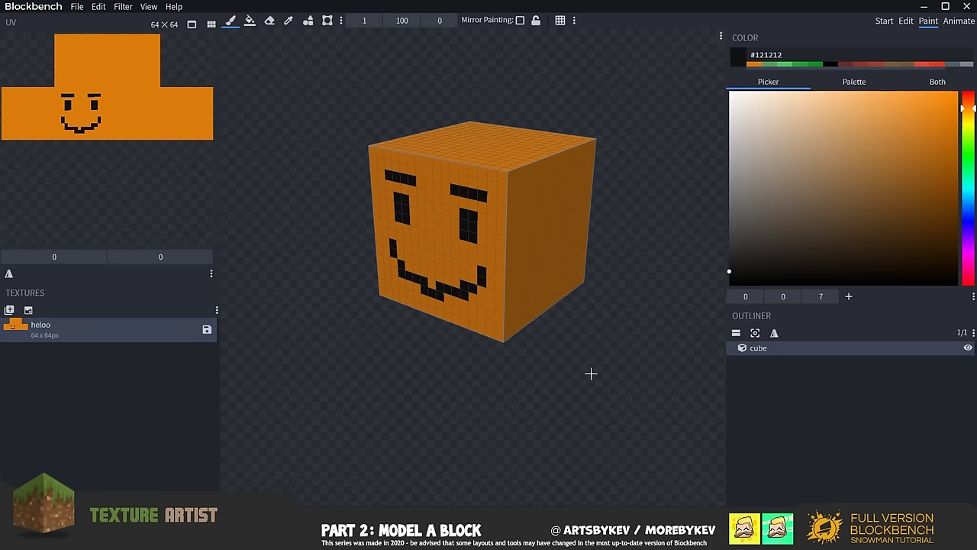
{"action": "left_click_drag", "start_coordinate": [588, 386], "coordinate": [575, 389]}
{"action": "left_click_drag", "start_coordinate": [408, 377], "coordinate": [420, 376]}
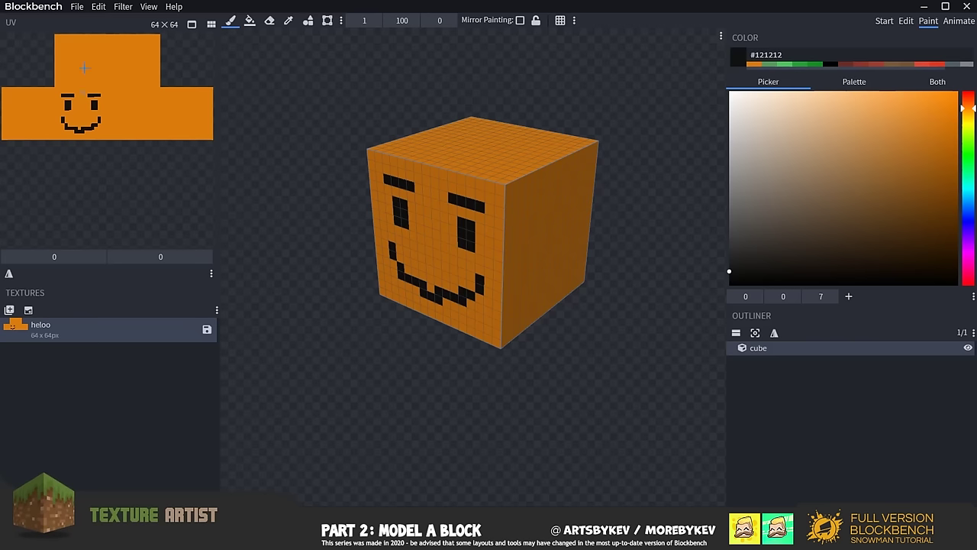
Disable Box UV in the project settings and apply the change.
{"action": "left_click", "coordinate": [78, 7]}
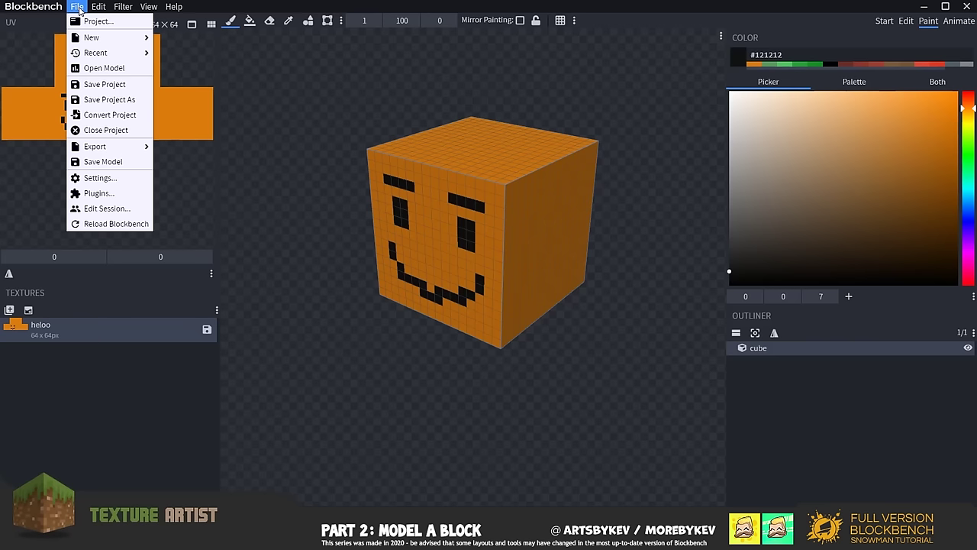
{"action": "left_click", "coordinate": [90, 26]}
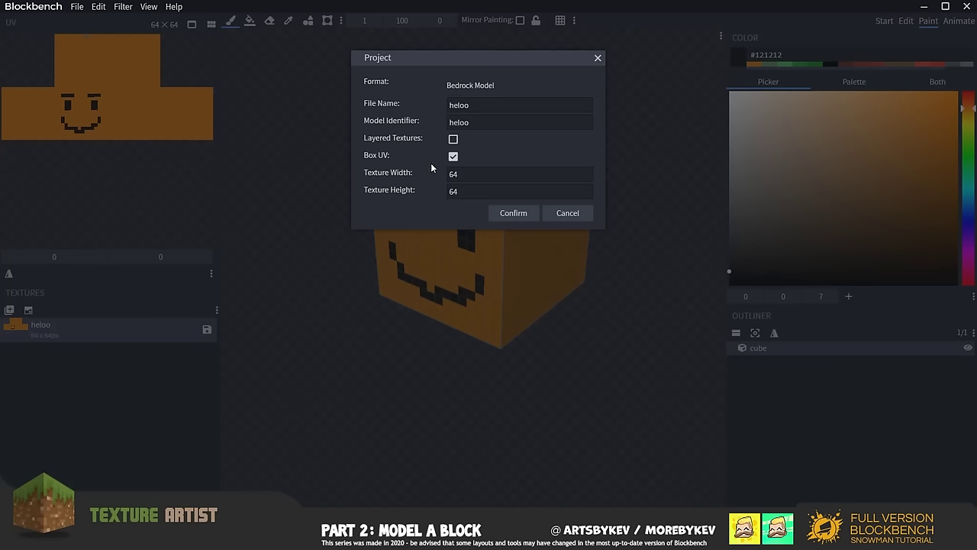
{"action": "left_click", "coordinate": [454, 157]}
{"action": "left_click", "coordinate": [514, 213]}
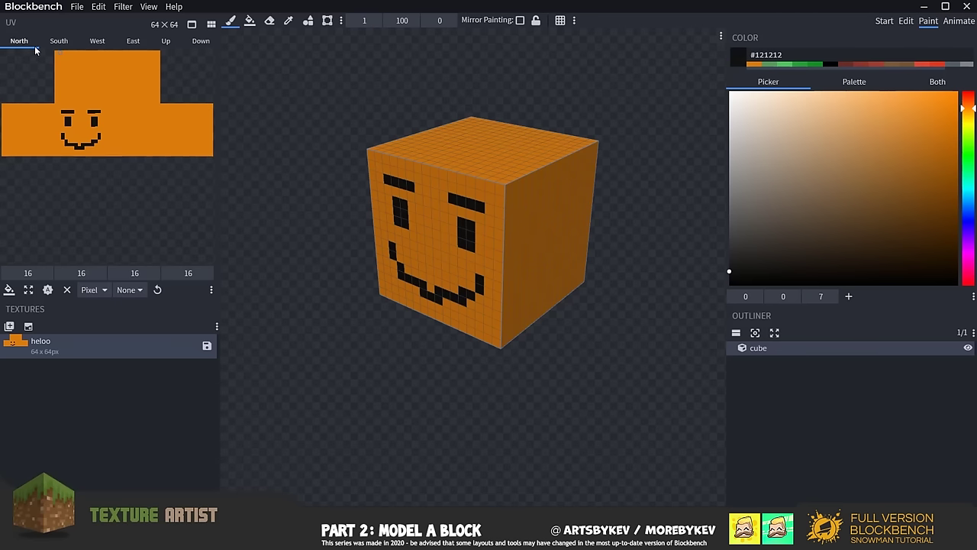
Examine the separate UV mappings of the cube's south, west, east, up and down faces.
{"action": "left_click", "coordinate": [59, 41]}
{"action": "left_click", "coordinate": [97, 41]}
{"action": "left_click", "coordinate": [133, 42]}
{"action": "left_click", "coordinate": [165, 41]}
{"action": "left_click", "coordinate": [200, 41]}
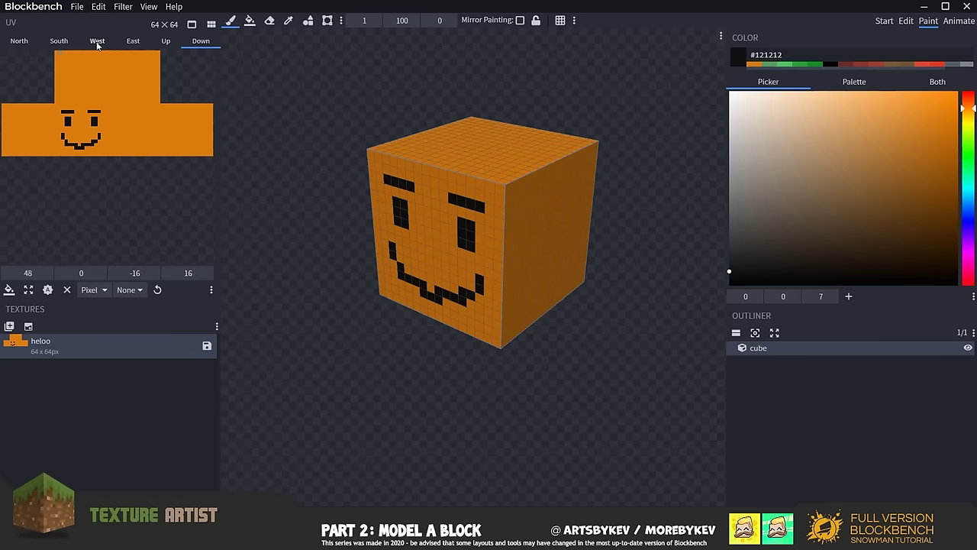
{"action": "left_click", "coordinate": [166, 41]}
{"action": "left_click", "coordinate": [133, 42]}
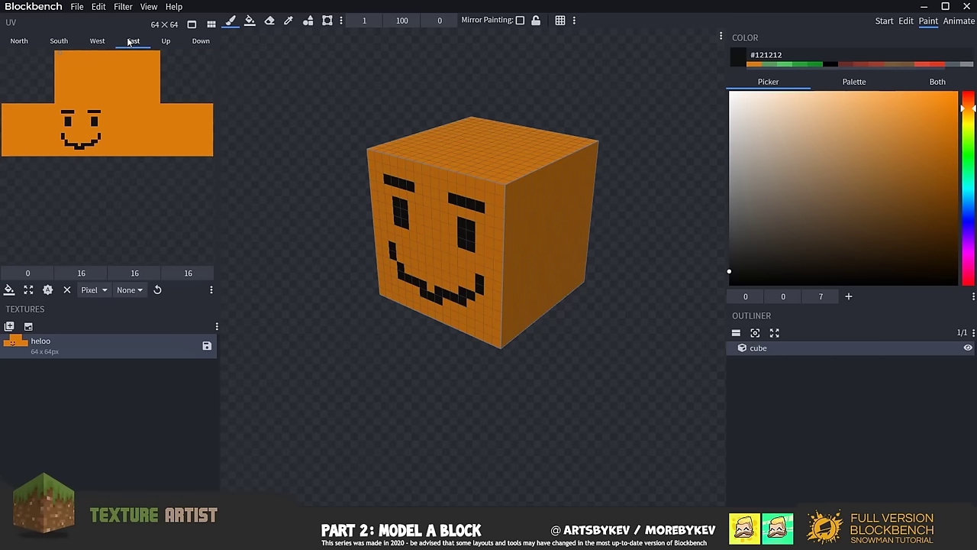
Review the UV mappings of the cube's west, south, north and east faces once more.
{"action": "left_click", "coordinate": [98, 41]}
{"action": "left_click", "coordinate": [55, 41]}
{"action": "left_click", "coordinate": [19, 42]}
{"action": "left_click", "coordinate": [133, 42]}
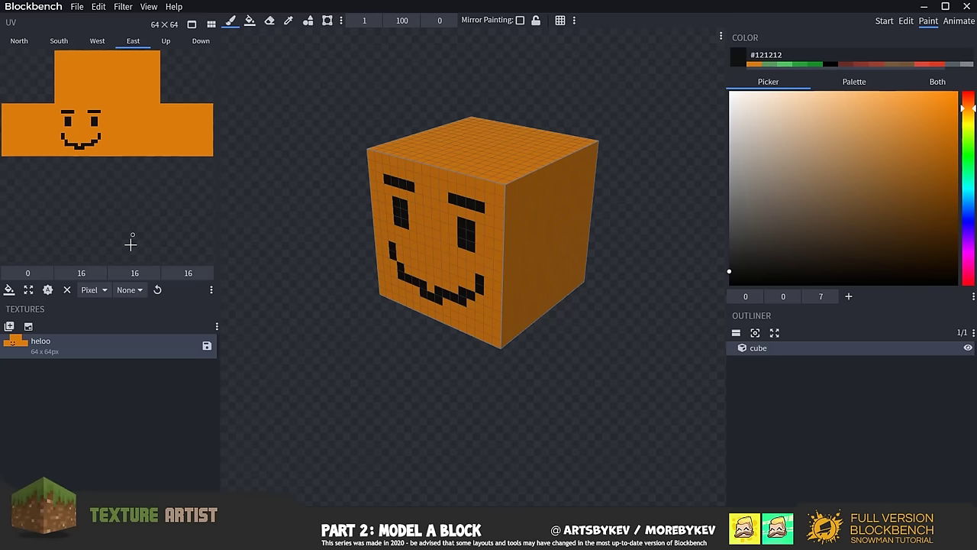
Resize the heloo texture to a width and height of 16 pixels with Transparent fill.
{"action": "right_click", "coordinate": [104, 351]}
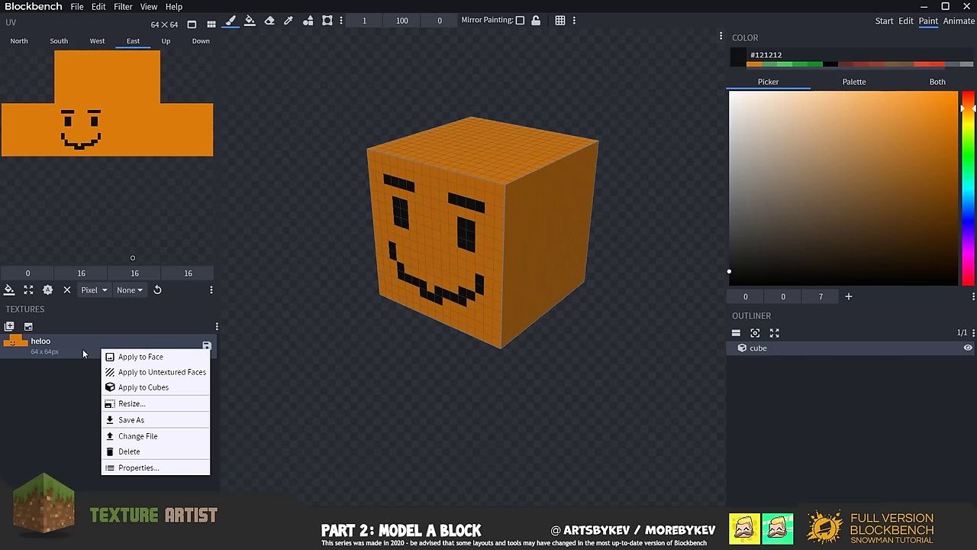
{"action": "left_click", "coordinate": [82, 349]}
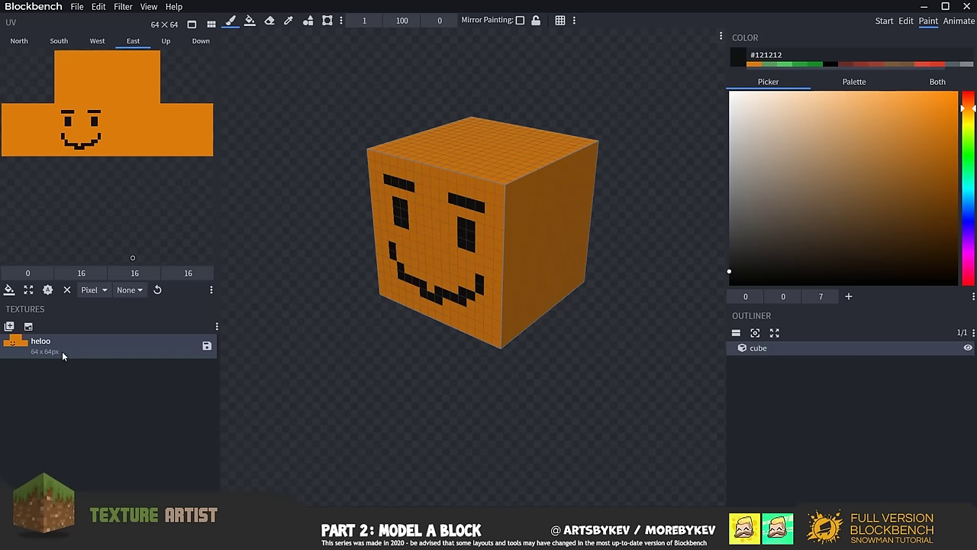
{"action": "right_click", "coordinate": [62, 351]}
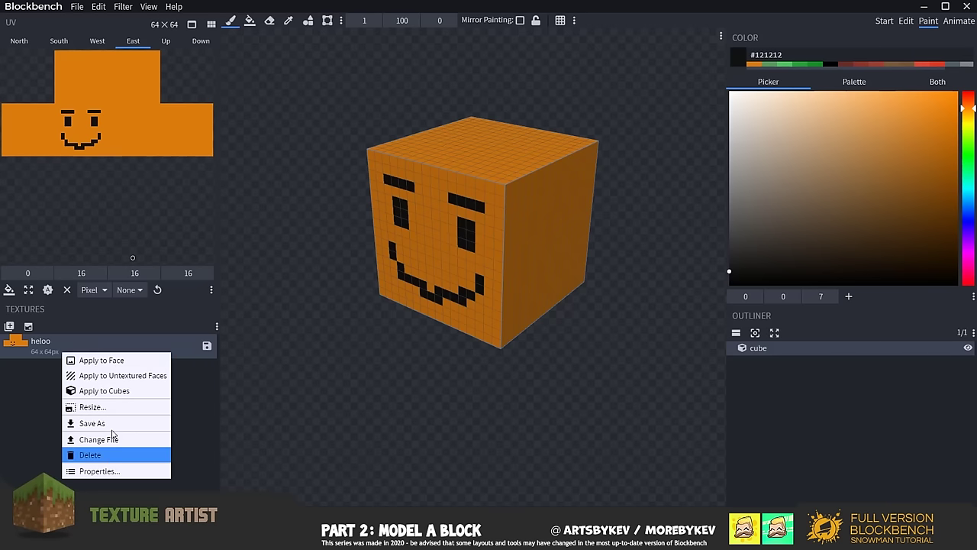
{"action": "left_click", "coordinate": [120, 407]}
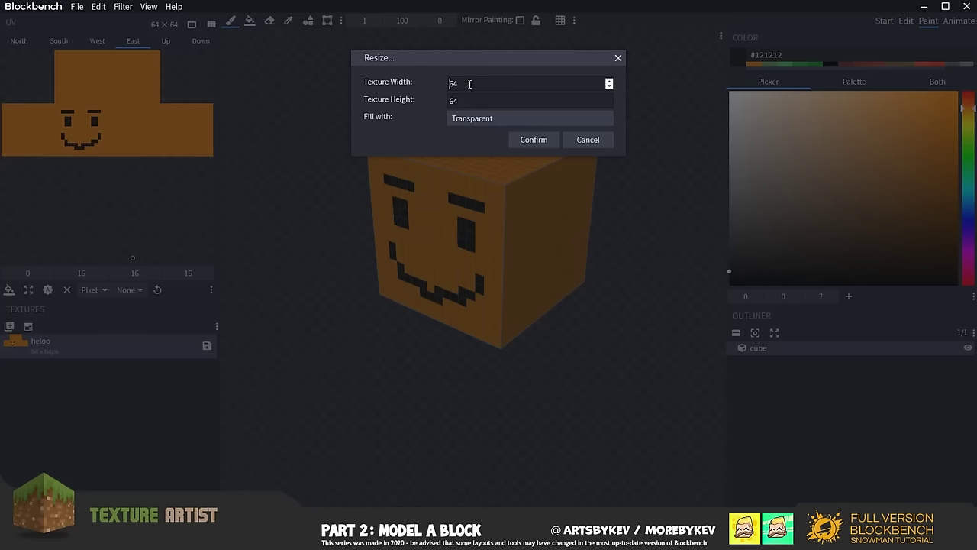
{"action": "left_click_drag", "start_coordinate": [469, 84], "coordinate": [442, 97]}
{"action": "type", "text": "1616"}
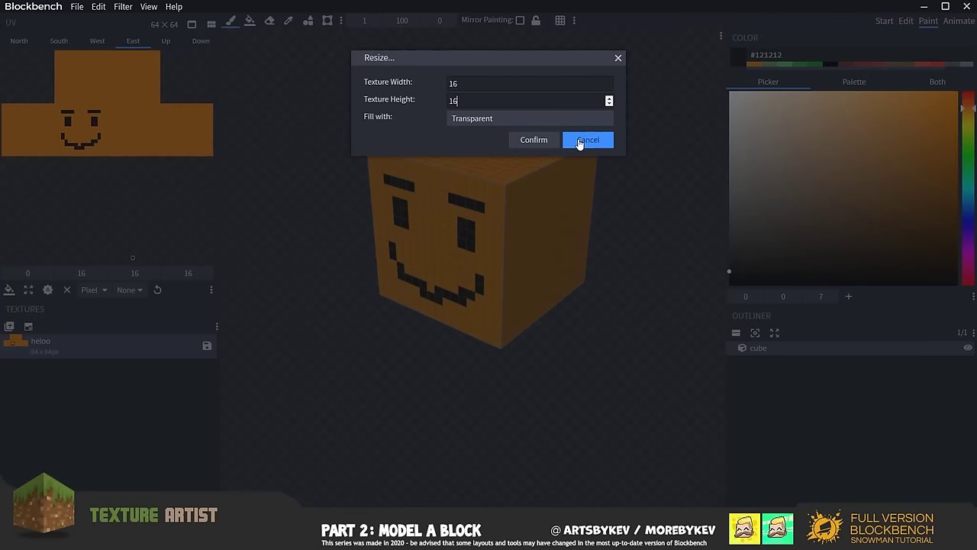
{"action": "left_click", "coordinate": [528, 140]}
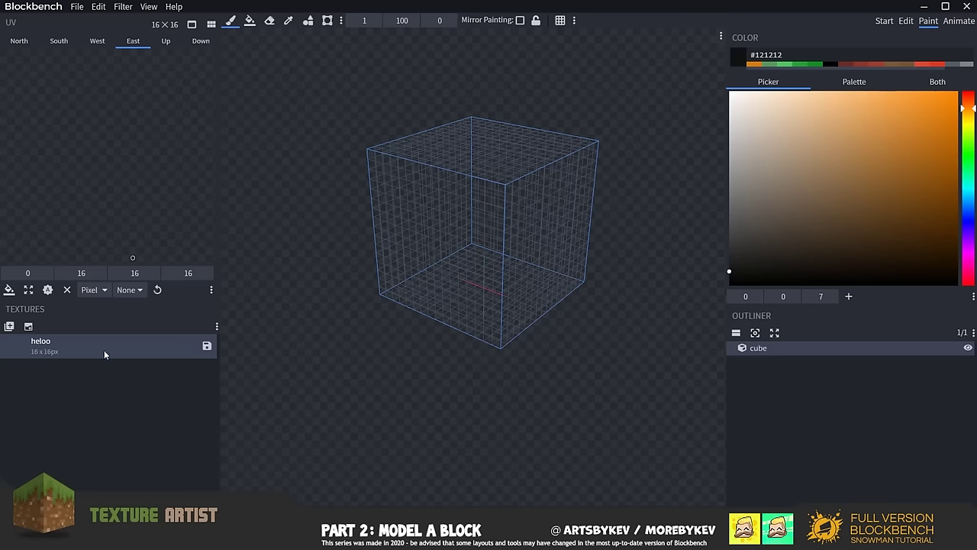
Check the fill options in the heloo texture's resize settings, keeping the 16 × 16 size.
{"action": "right_click", "coordinate": [76, 344]}
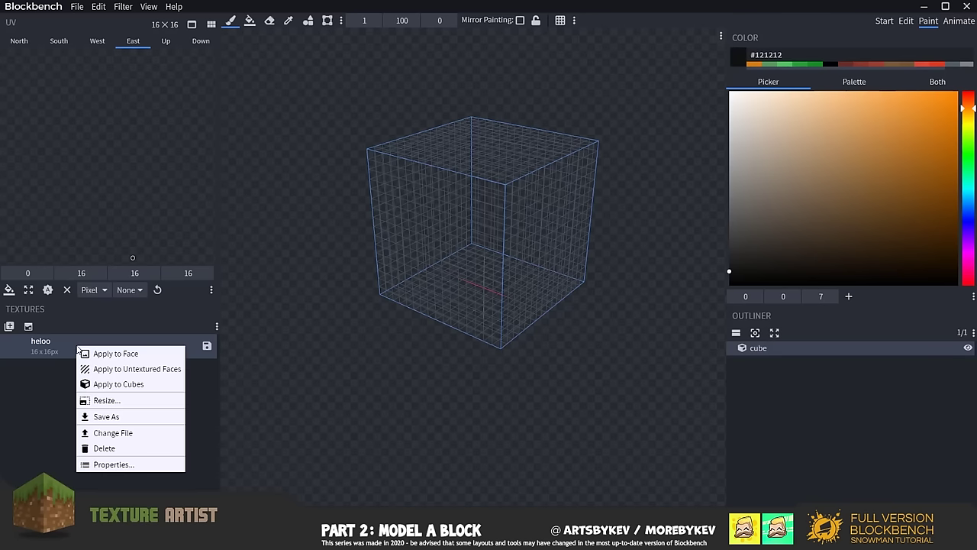
{"action": "left_click", "coordinate": [122, 399]}
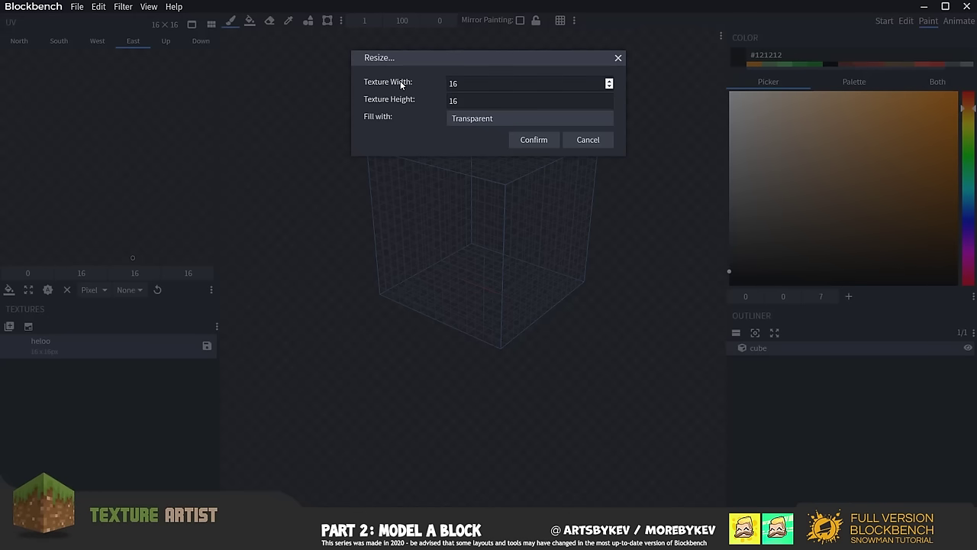
{"action": "left_click", "coordinate": [508, 118]}
{"action": "left_click", "coordinate": [533, 140]}
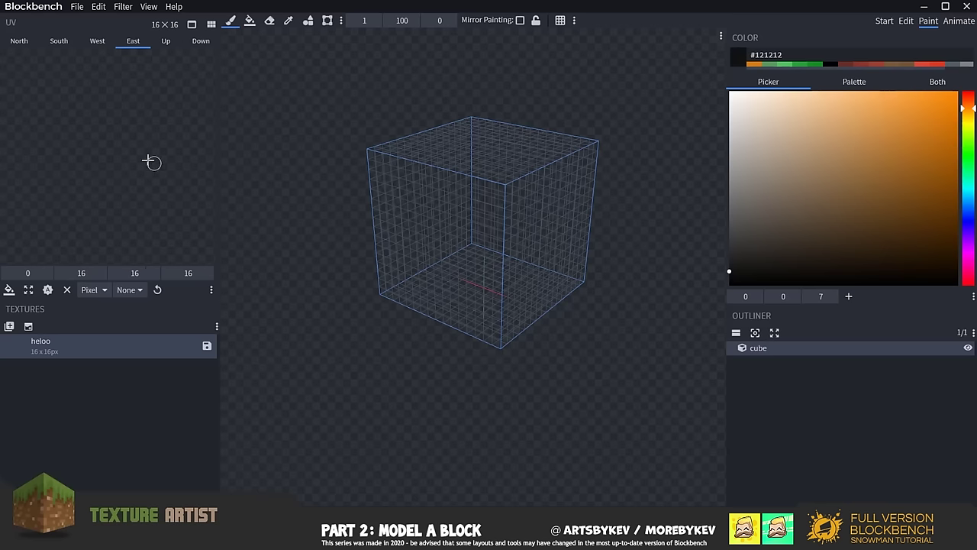
Maximize the north face's UV to cover the full 16 × 16 texture and apply that mapping to all faces.
{"action": "left_click", "coordinate": [97, 41]}
{"action": "left_click", "coordinate": [19, 41]}
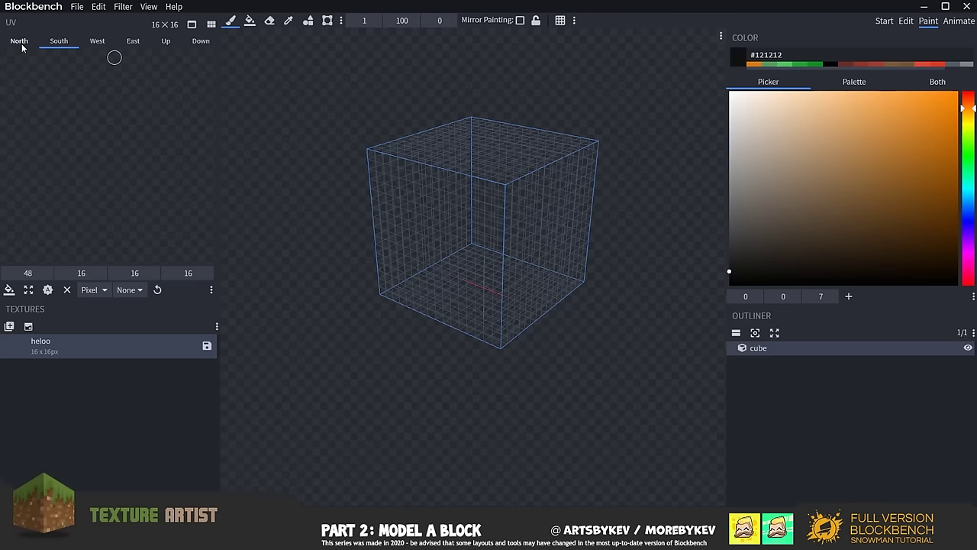
{"action": "left_click", "coordinate": [196, 42]}
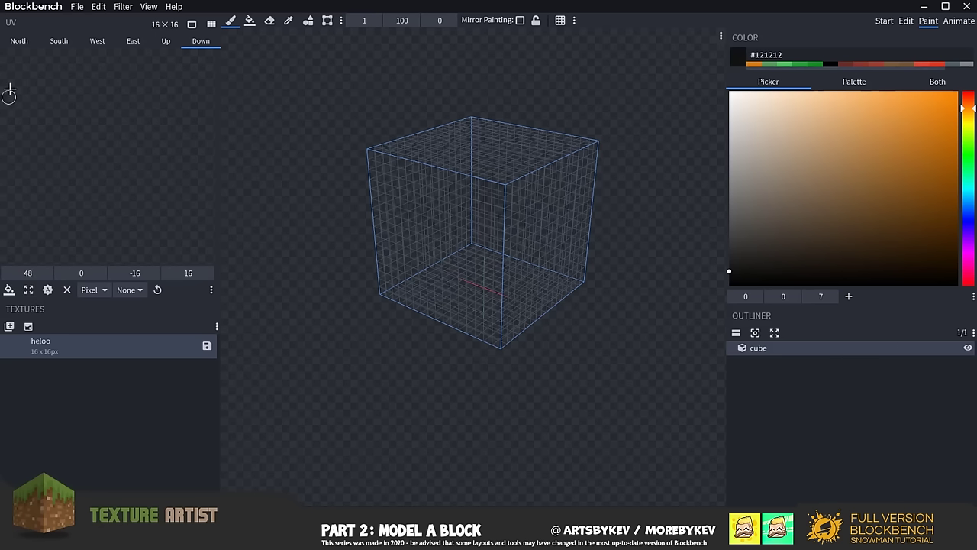
{"action": "left_click", "coordinate": [19, 40]}
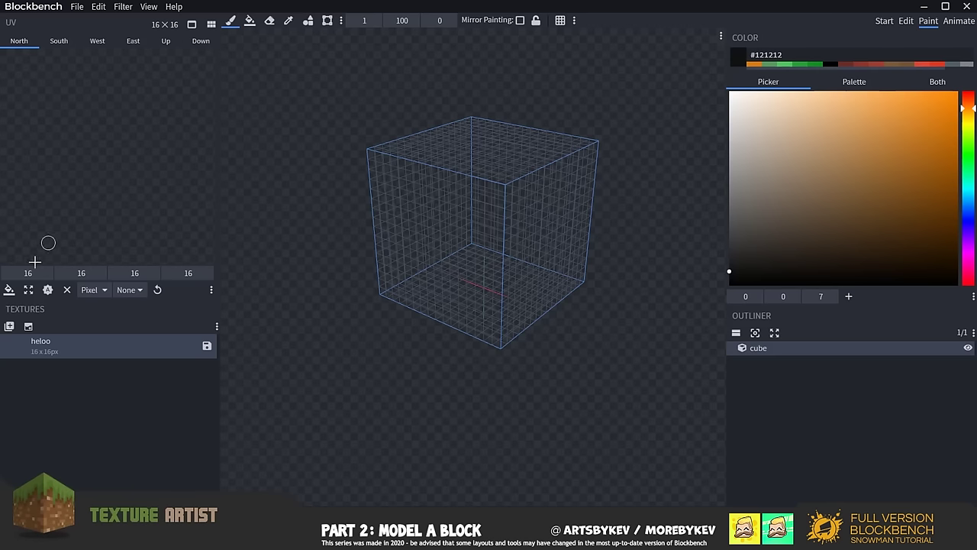
{"action": "left_click", "coordinate": [9, 293]}
{"action": "left_click", "coordinate": [29, 290]}
{"action": "left_click", "coordinate": [10, 294]}
Fill the cube's shared face texture with near-black #121212 using the Paint Bucket in Face mode.
{"action": "left_click", "coordinate": [250, 20]}
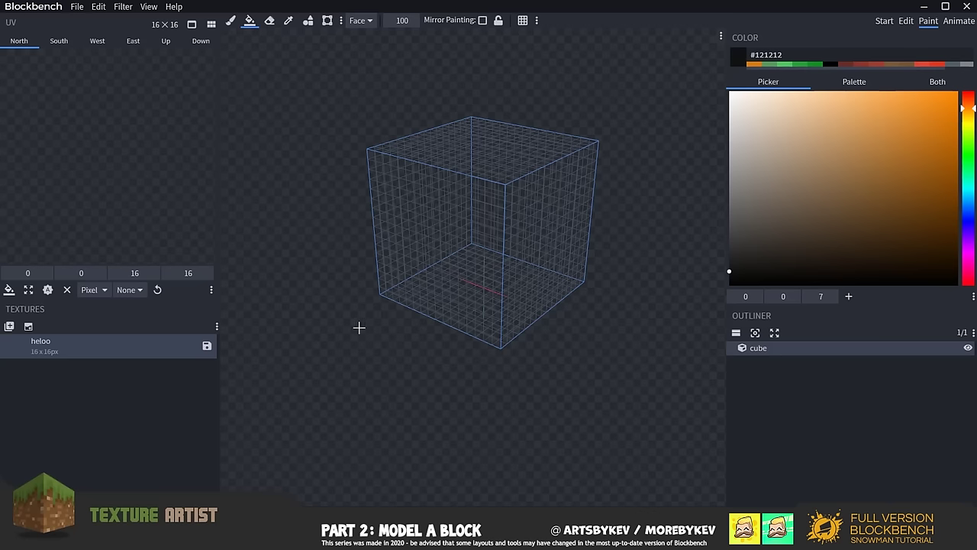
{"action": "left_click", "coordinate": [441, 316]}
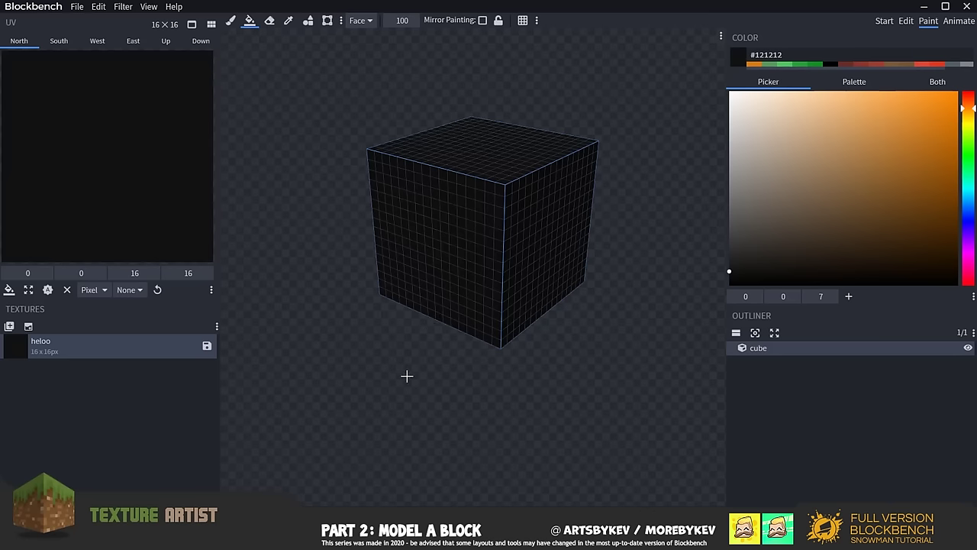
{"action": "mouse_move", "coordinate": [534, 399]}
{"action": "left_mouse_down"}
{"action": "mouse_move", "coordinate": [369, 400]}
{"action": "mouse_move", "coordinate": [463, 281]}
{"action": "mouse_move", "coordinate": [669, 393]}
{"action": "mouse_move", "coordinate": [552, 414]}
{"action": "mouse_move", "coordinate": [553, 401]}
{"action": "left_mouse_up"}
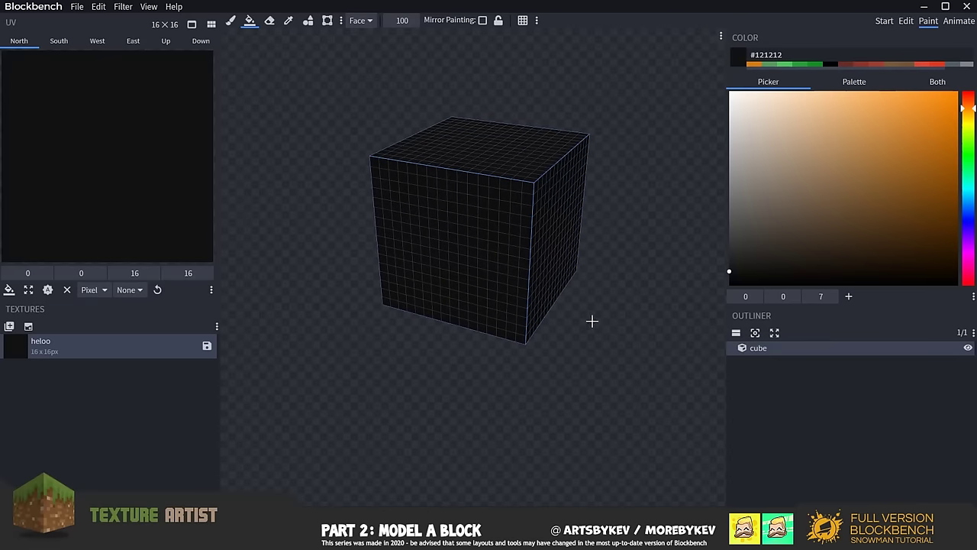
Set the brush colour to dark grey #31302f and paint a one-pixel-wide square ring one pixel inside the face's edge.
{"action": "left_click", "coordinate": [230, 20]}
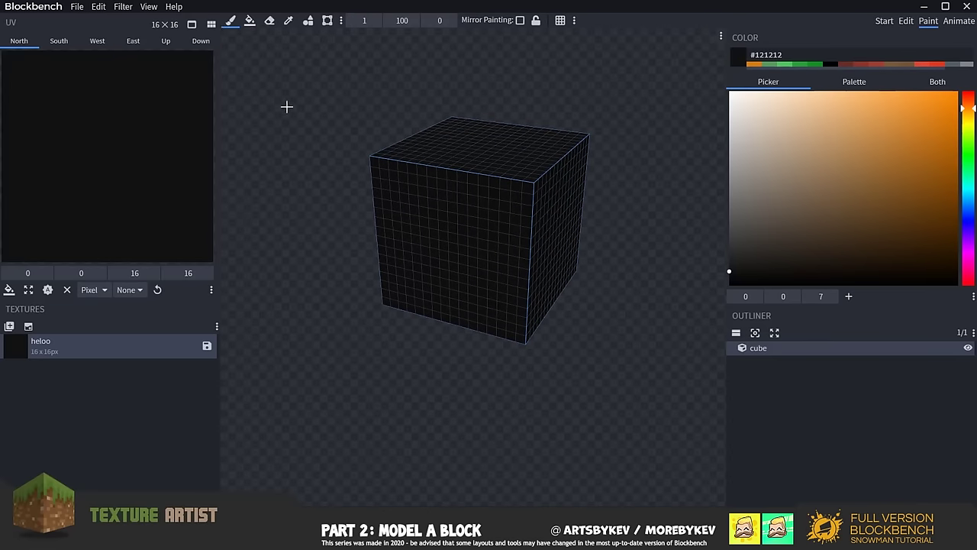
{"action": "scroll", "coordinate": [286, 106], "scroll_direction": "up", "scroll_amount": 5}
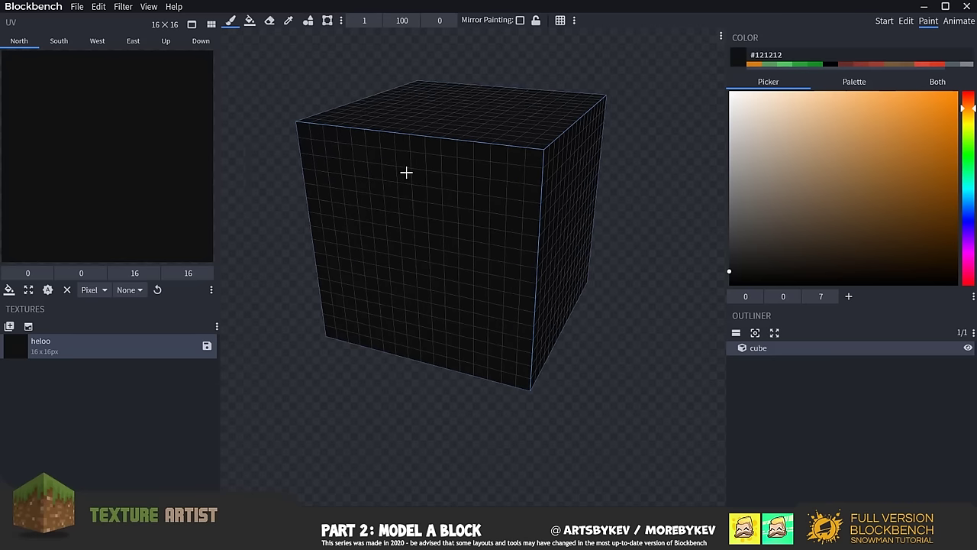
{"action": "left_click", "coordinate": [738, 247]}
{"action": "key", "text": "KP_1"}
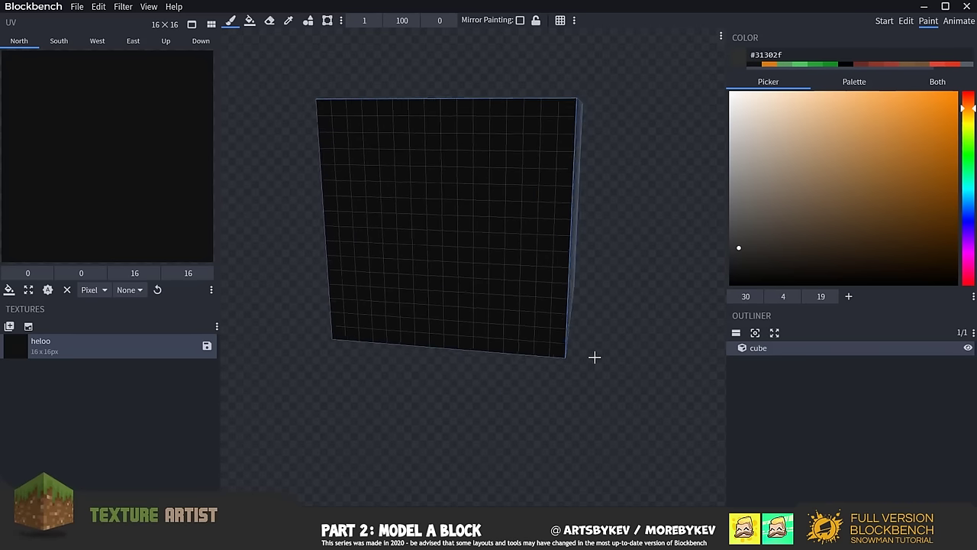
{"action": "mouse_move", "coordinate": [348, 126]}
{"action": "left_mouse_down"}
{"action": "mouse_move", "coordinate": [349, 313]}
{"action": "mouse_move", "coordinate": [366, 326]}
{"action": "mouse_move", "coordinate": [541, 333]}
{"action": "mouse_move", "coordinate": [554, 126]}
{"action": "mouse_move", "coordinate": [358, 123]}
{"action": "left_mouse_up"}
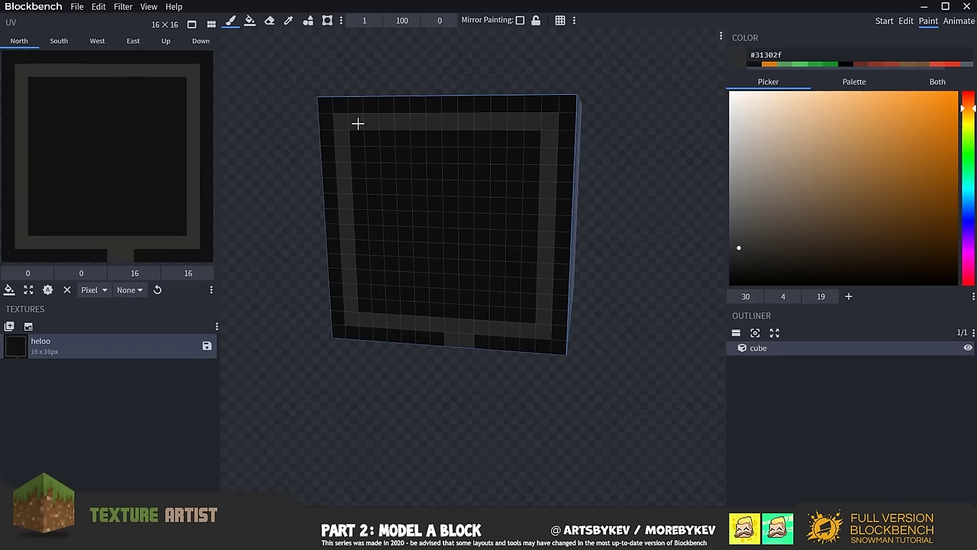
Sample near-black #121212 from the face with the Color Picker and paint over the stray grey pixels on its lower border.
{"action": "left_click", "coordinate": [290, 22]}
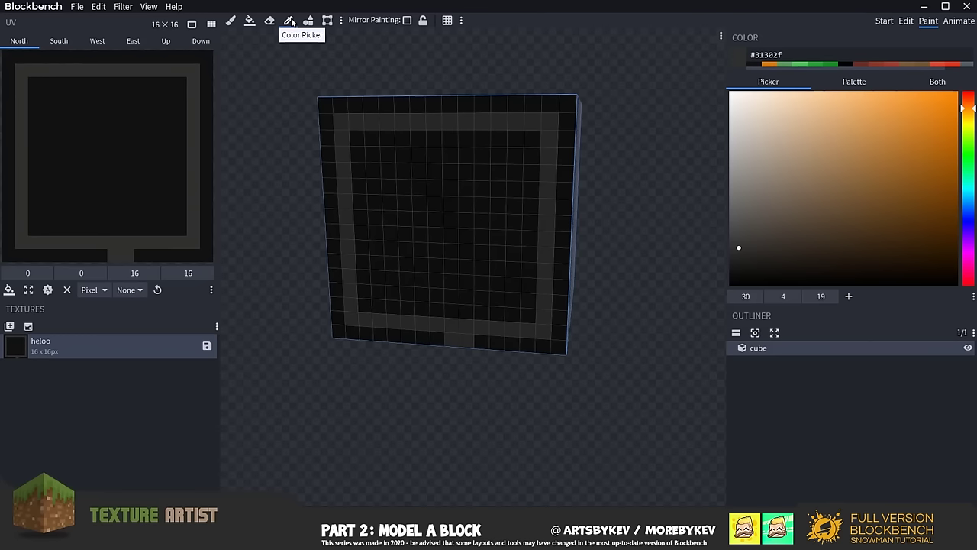
{"action": "left_click", "coordinate": [401, 193]}
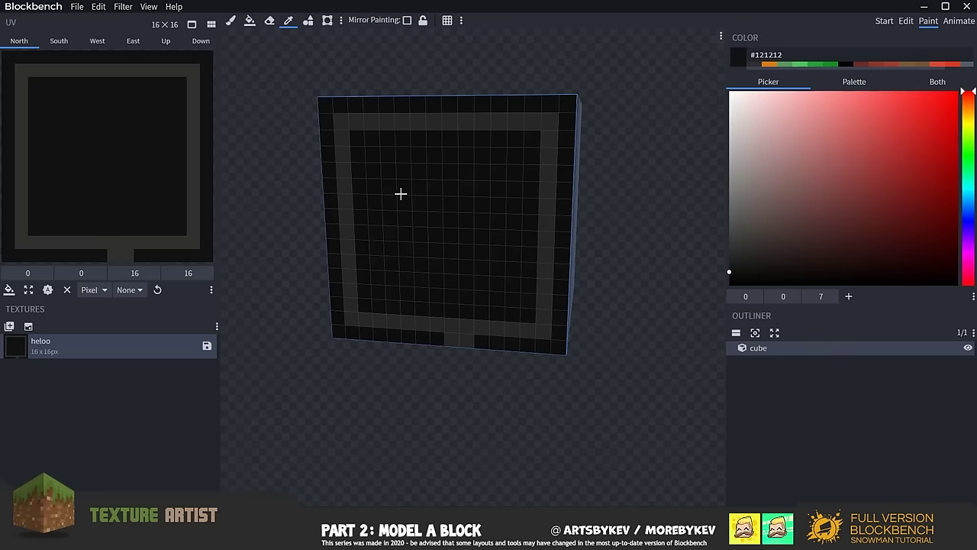
{"action": "left_click", "coordinate": [543, 236]}
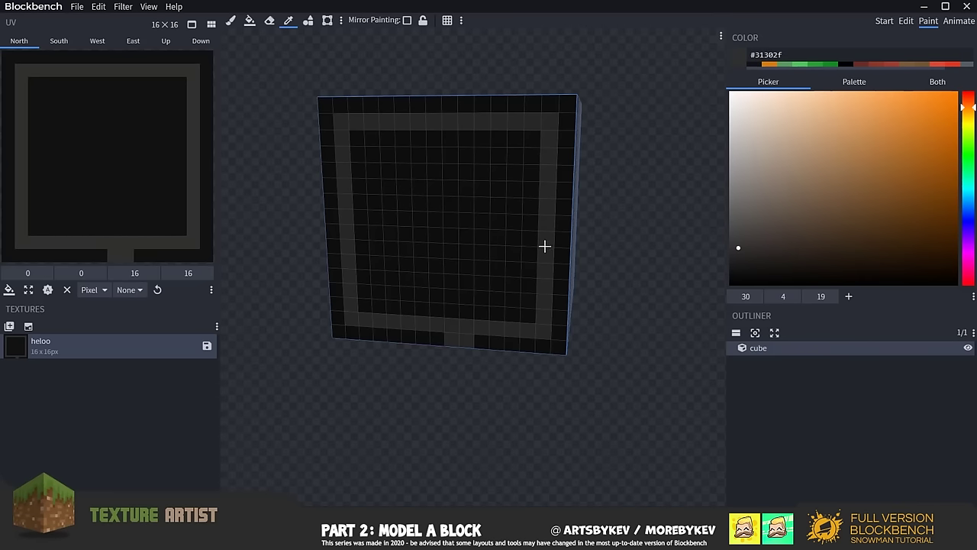
{"action": "left_click", "coordinate": [479, 252]}
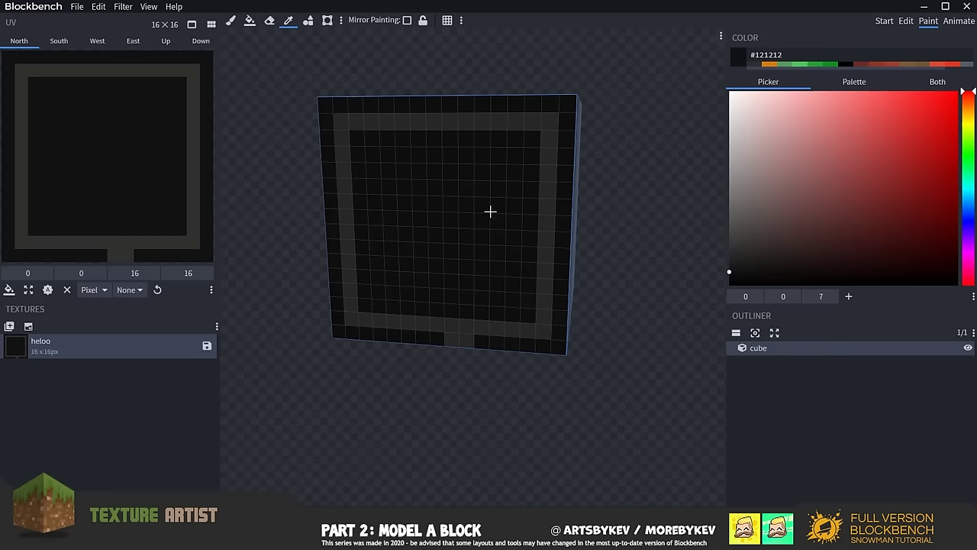
{"action": "left_click", "coordinate": [231, 21]}
{"action": "left_click_drag", "start_coordinate": [458, 337], "coordinate": [454, 340]}
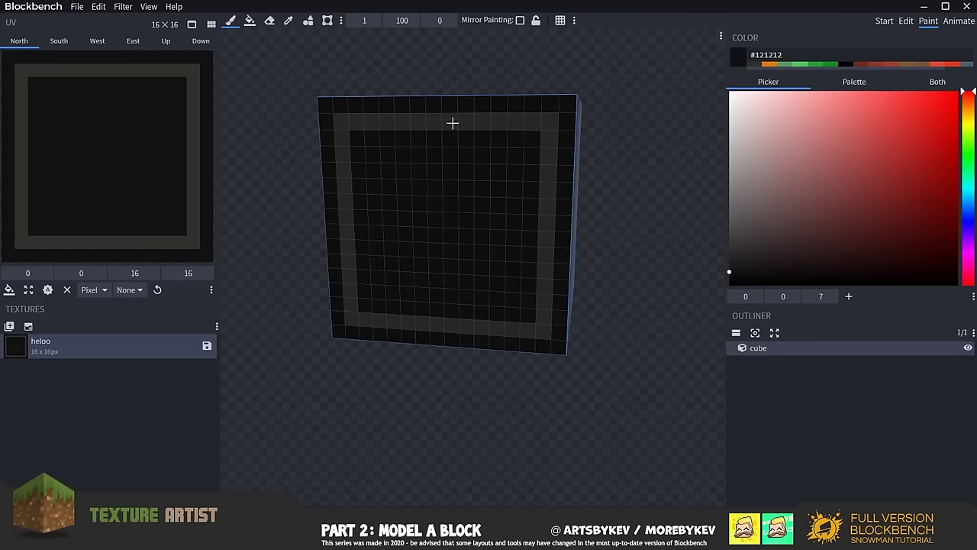
Sample the ring's grey, lighten it to #3b3a39 and paint the whole area inside the ring with the brush.
{"action": "left_click", "coordinate": [288, 20]}
{"action": "left_click", "coordinate": [550, 199]}
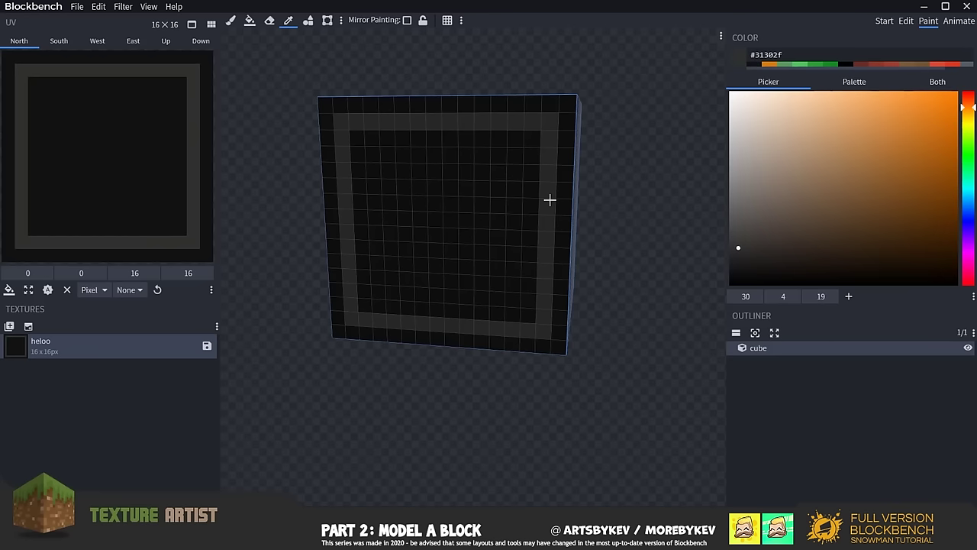
{"action": "left_click_drag", "start_coordinate": [739, 247], "coordinate": [740, 245]}
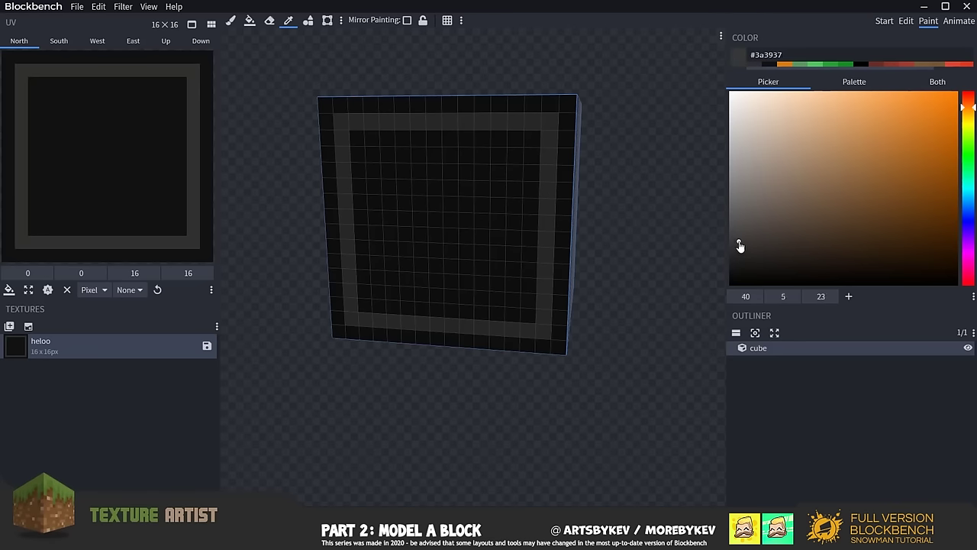
{"action": "left_click", "coordinate": [230, 20]}
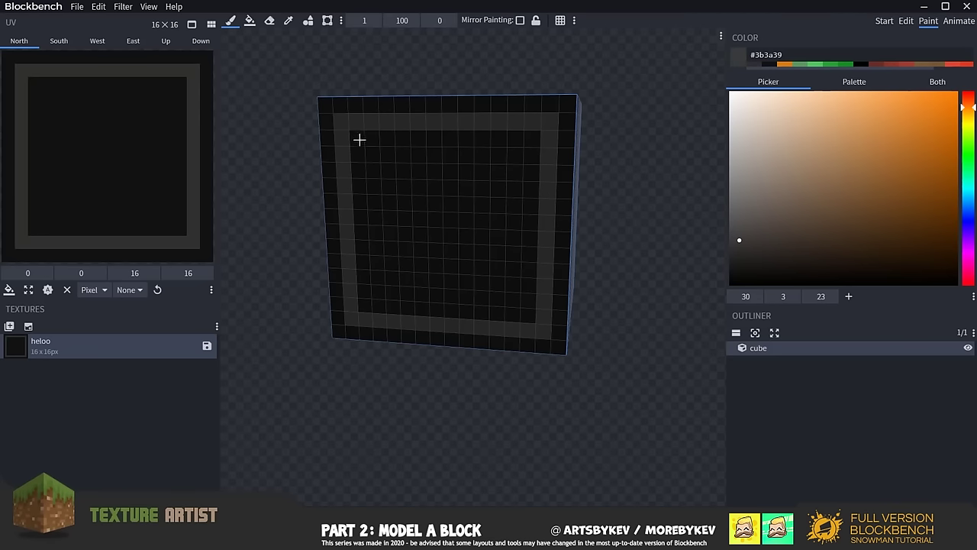
{"action": "mouse_move", "coordinate": [359, 139]}
{"action": "left_mouse_down"}
{"action": "mouse_move", "coordinate": [369, 299]}
{"action": "mouse_move", "coordinate": [381, 310]}
{"action": "mouse_move", "coordinate": [527, 307]}
{"action": "mouse_move", "coordinate": [533, 143]}
{"action": "mouse_move", "coordinate": [382, 135]}
{"action": "mouse_move", "coordinate": [363, 172]}
{"action": "mouse_move", "coordinate": [384, 295]}
{"action": "mouse_move", "coordinate": [519, 292]}
{"action": "mouse_move", "coordinate": [526, 195]}
{"action": "mouse_move", "coordinate": [521, 158]}
{"action": "mouse_move", "coordinate": [391, 161]}
{"action": "mouse_move", "coordinate": [370, 183]}
{"action": "mouse_move", "coordinate": [391, 203]}
{"action": "mouse_move", "coordinate": [388, 297]}
{"action": "left_mouse_up"}
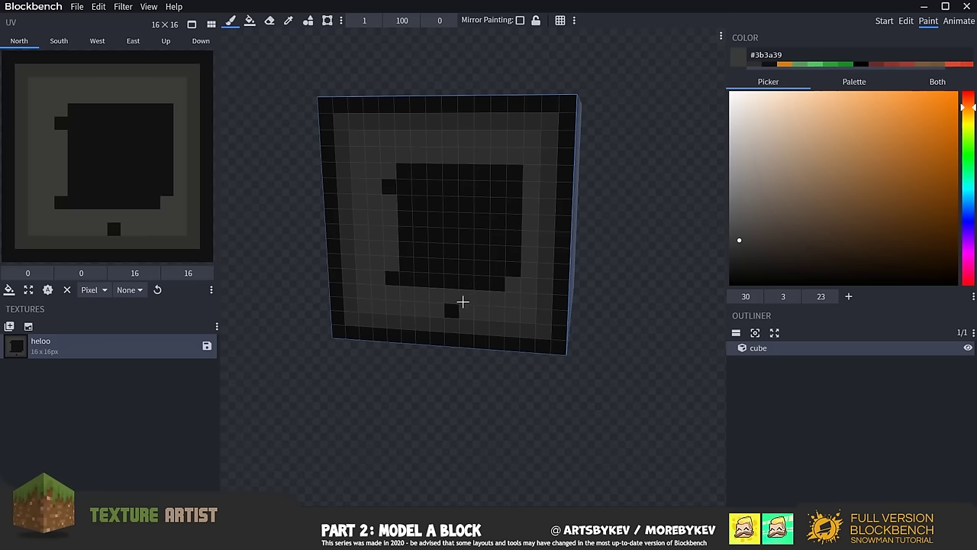
{"action": "mouse_move", "coordinate": [463, 302]}
{"action": "left_mouse_down"}
{"action": "mouse_move", "coordinate": [403, 279]}
{"action": "mouse_move", "coordinate": [475, 284]}
{"action": "mouse_move", "coordinate": [516, 270]}
{"action": "mouse_move", "coordinate": [516, 189]}
{"action": "mouse_move", "coordinate": [498, 175]}
{"action": "mouse_move", "coordinate": [415, 169]}
{"action": "mouse_move", "coordinate": [388, 186]}
{"action": "mouse_move", "coordinate": [497, 189]}
{"action": "mouse_move", "coordinate": [499, 246]}
{"action": "mouse_move", "coordinate": [477, 269]}
{"action": "mouse_move", "coordinate": [393, 279]}
{"action": "mouse_move", "coordinate": [416, 194]}
{"action": "mouse_move", "coordinate": [493, 215]}
{"action": "mouse_move", "coordinate": [462, 252]}
{"action": "mouse_move", "coordinate": [421, 264]}
{"action": "mouse_move", "coordinate": [430, 210]}
{"action": "mouse_move", "coordinate": [450, 229]}
{"action": "left_mouse_up"}
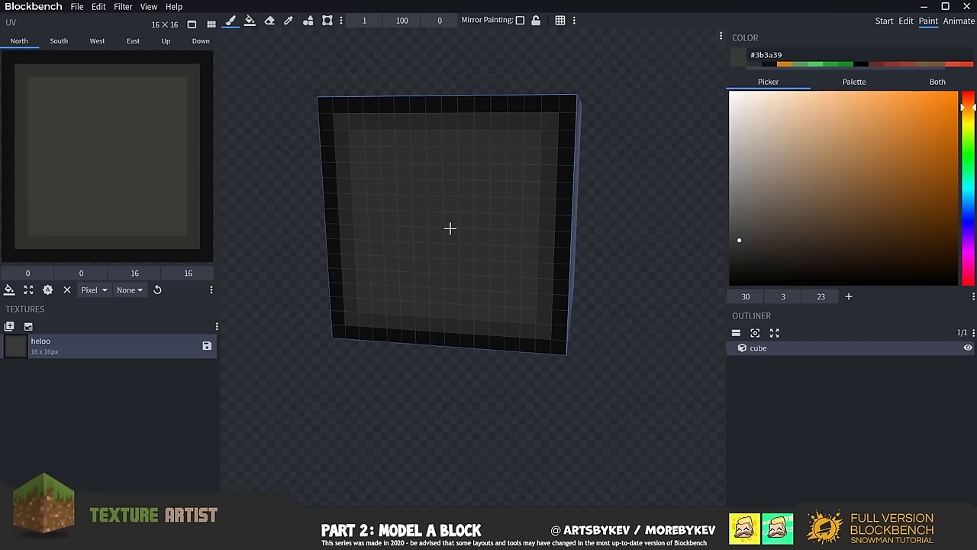
Inspect the shared texture on the cube's different faces and deselect the cube.
{"action": "scroll", "coordinate": [454, 234], "scroll_direction": "down", "scroll_amount": 3}
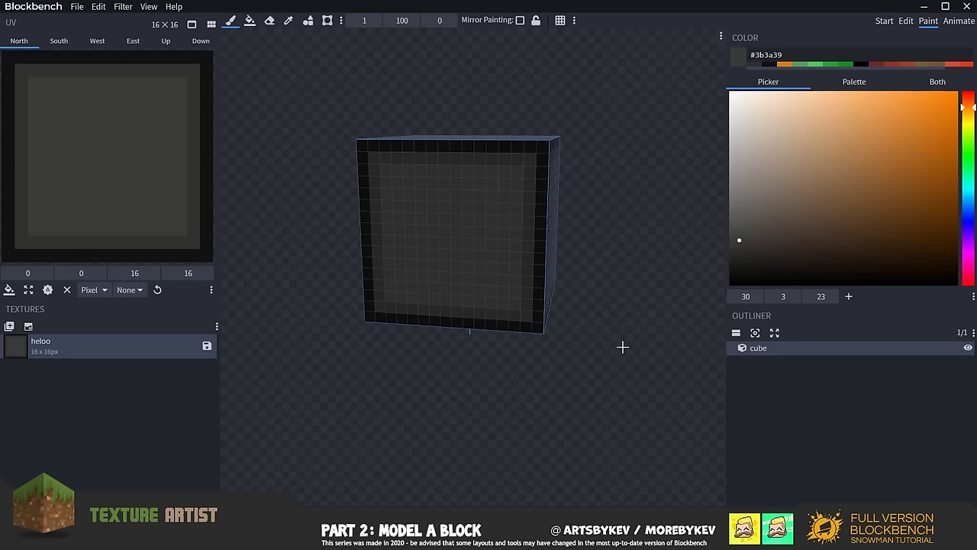
{"action": "mouse_move", "coordinate": [623, 348]}
{"action": "left_mouse_down"}
{"action": "mouse_move", "coordinate": [593, 366]}
{"action": "mouse_move", "coordinate": [421, 382]}
{"action": "mouse_move", "coordinate": [515, 382]}
{"action": "mouse_move", "coordinate": [608, 364]}
{"action": "mouse_move", "coordinate": [646, 265]}
{"action": "mouse_move", "coordinate": [687, 356]}
{"action": "mouse_move", "coordinate": [543, 381]}
{"action": "mouse_move", "coordinate": [504, 367]}
{"action": "left_mouse_up"}
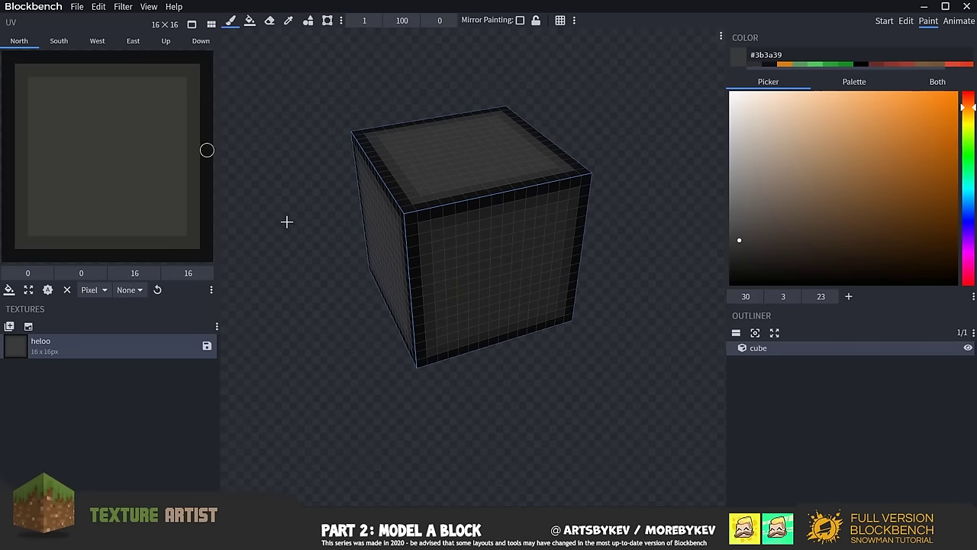
{"action": "left_click_drag", "start_coordinate": [286, 218], "coordinate": [319, 271]}
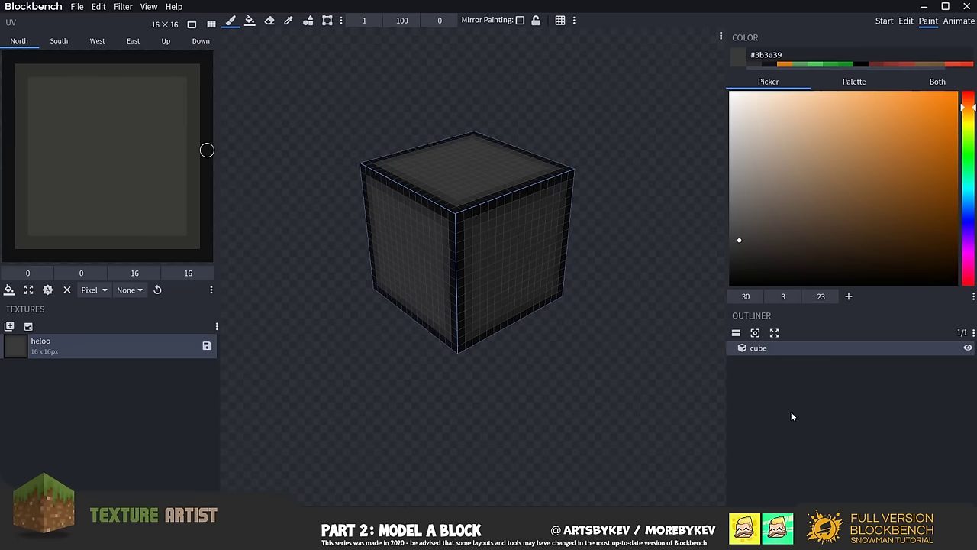
{"action": "left_click", "coordinate": [845, 425]}
{"action": "scroll", "coordinate": [609, 387], "scroll_direction": "up", "scroll_amount": 3}
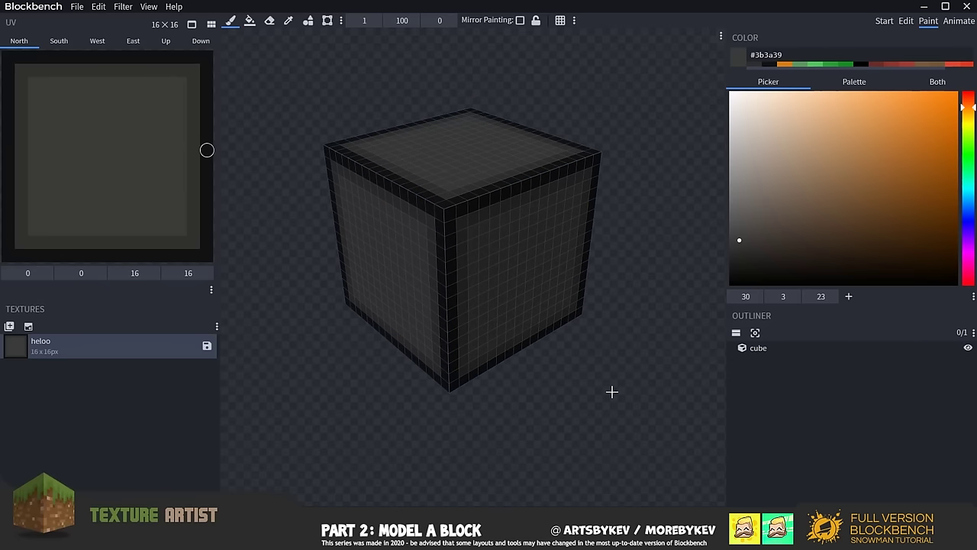
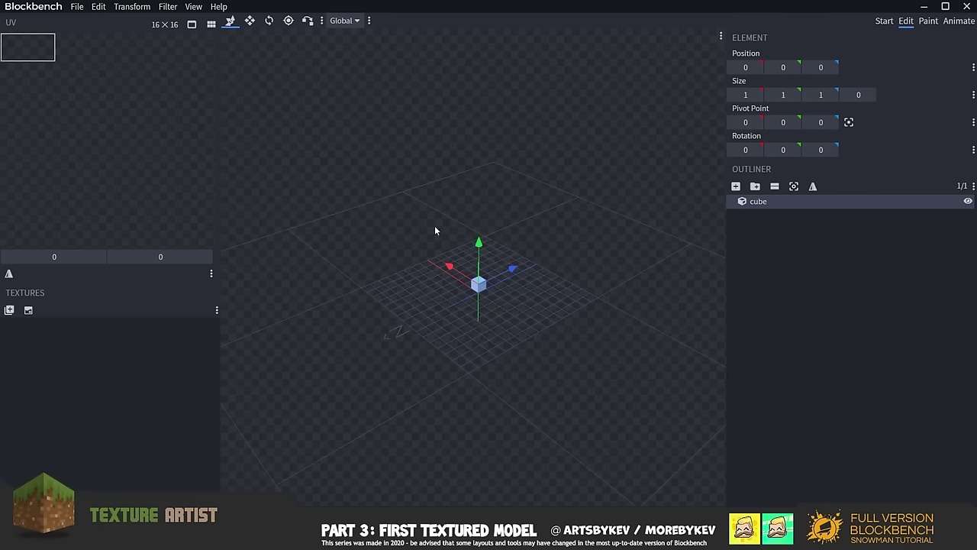
Compare the handles of the Move and Resize tools on the small cube.
{"action": "left_click", "coordinate": [250, 27]}
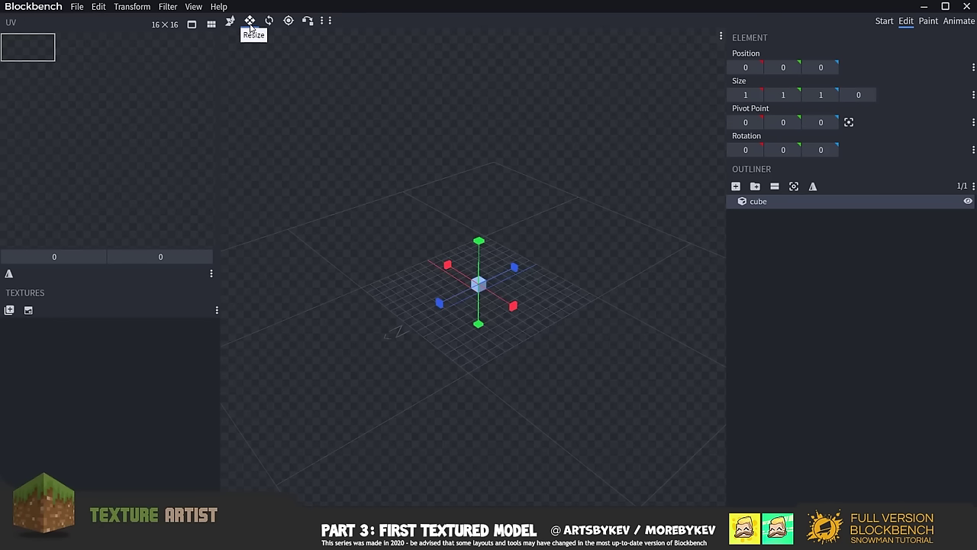
{"action": "key", "text": "v"}
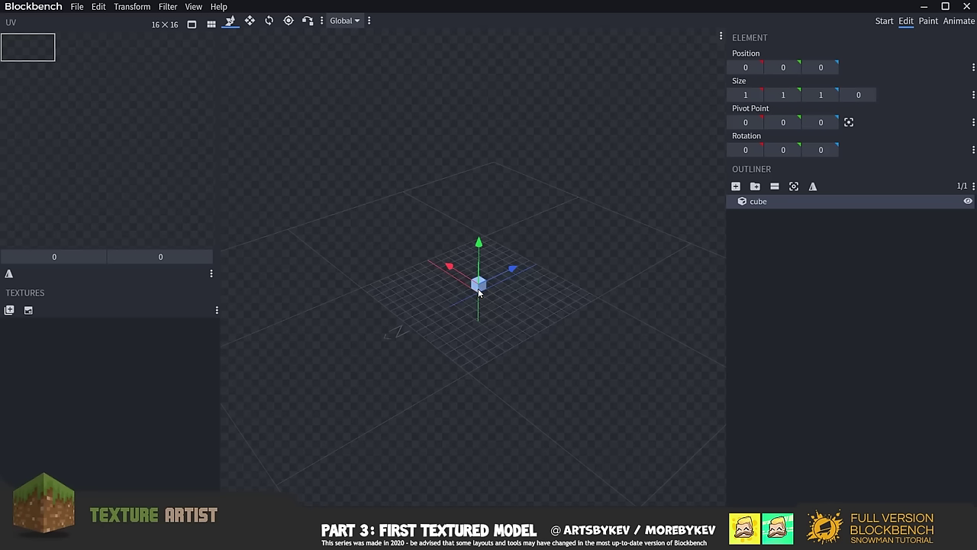
{"action": "key", "text": "s"}
{"action": "left_click", "coordinate": [230, 22]}
{"action": "key", "text": "s"}
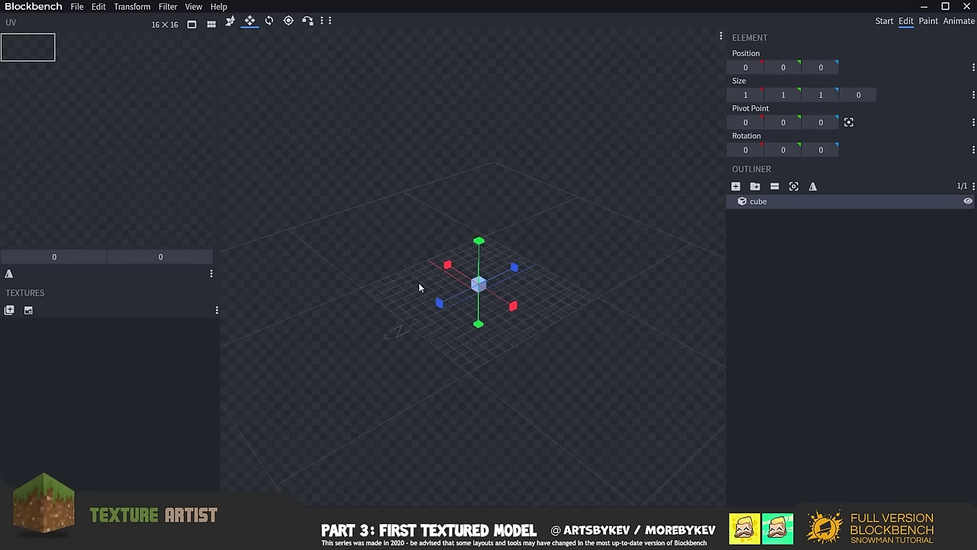
{"action": "key", "text": "v"}
Compare the handles of the Rotate and Pivot tools on the cube.
{"action": "left_click", "coordinate": [269, 21]}
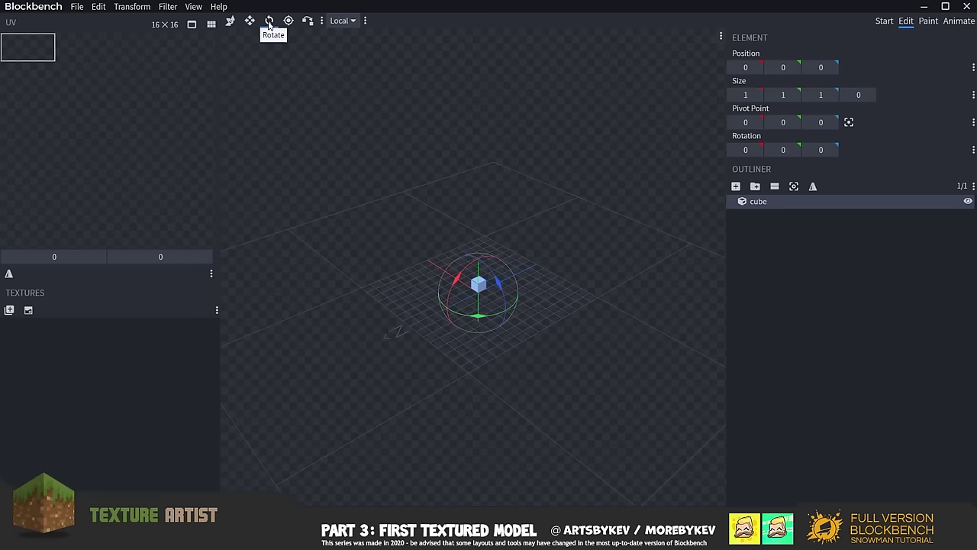
{"action": "key", "text": "p"}
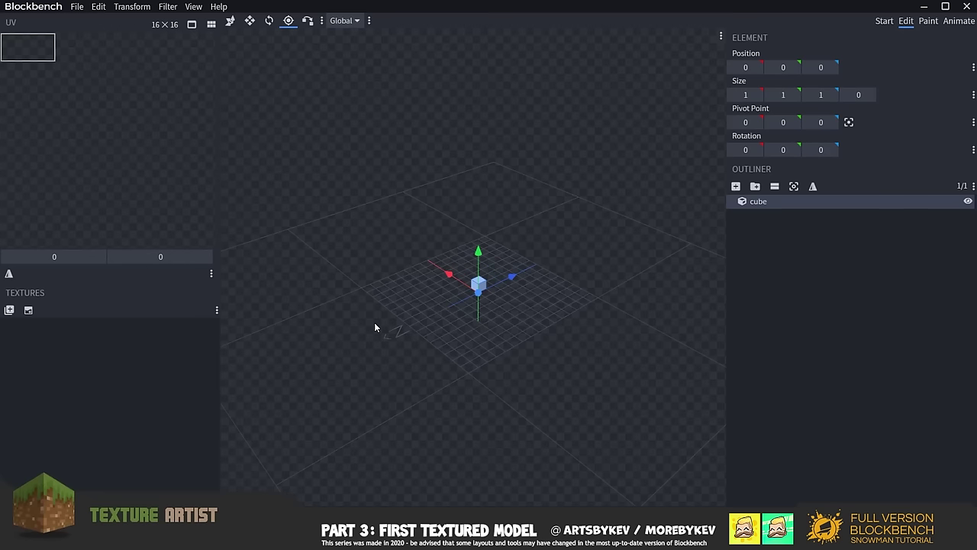
{"action": "key", "text": "r"}
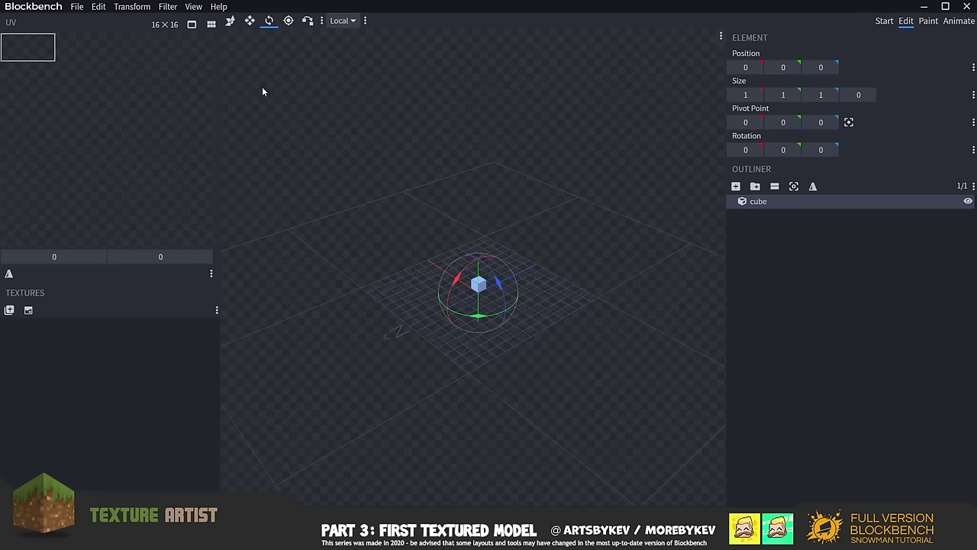
{"action": "key", "text": "p"}
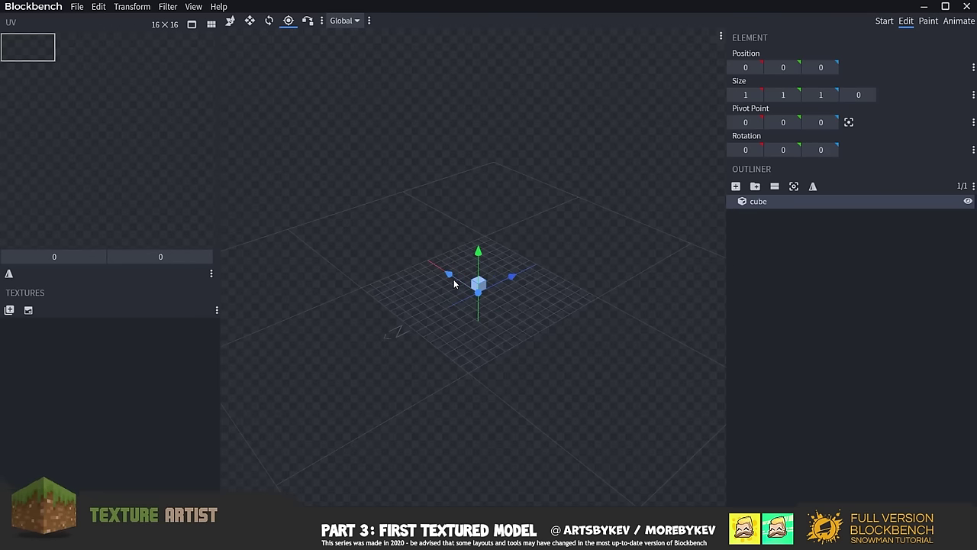
{"action": "left_click", "coordinate": [269, 20]}
{"action": "left_click", "coordinate": [289, 20]}
{"action": "key", "text": "r"}
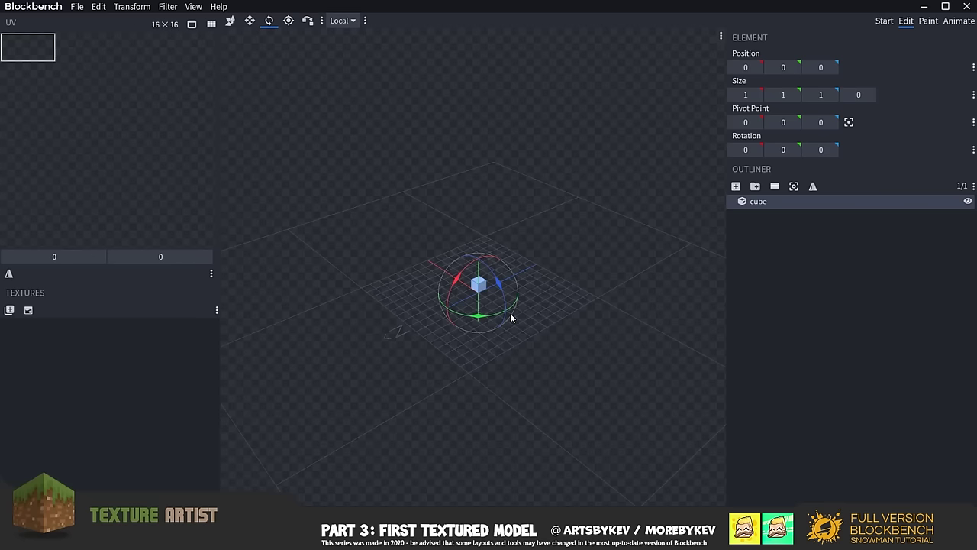
{"action": "key", "text": "p"}
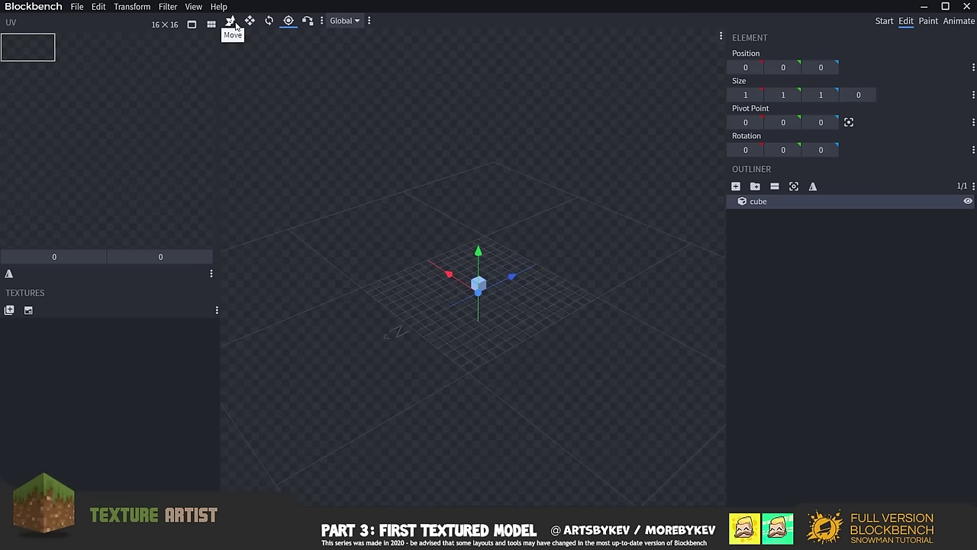
Resize the cube to 14×14×14, centred on the grid with its position at -7, 0, -7.
{"action": "left_click", "coordinate": [233, 23]}
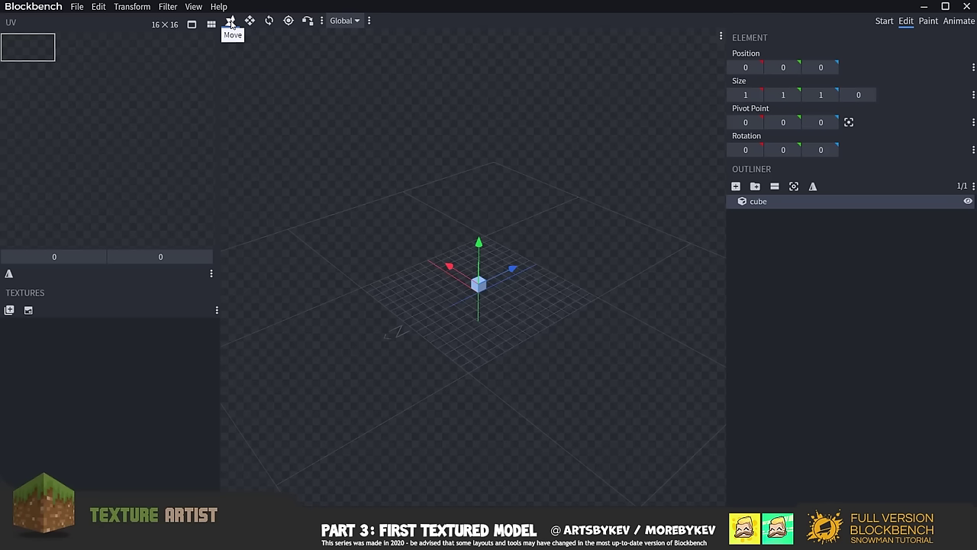
{"action": "key", "text": "s"}
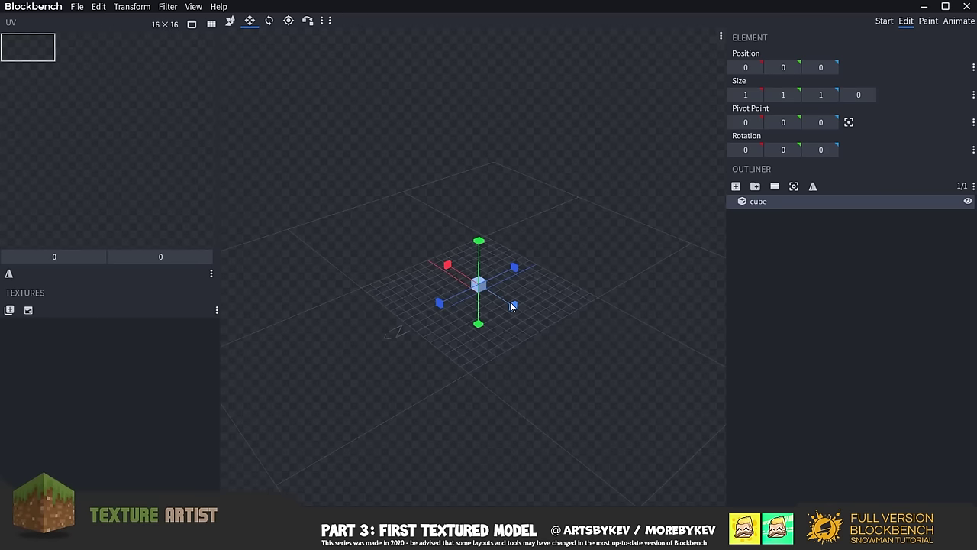
{"action": "left_click_drag", "start_coordinate": [512, 305], "coordinate": [438, 262]}
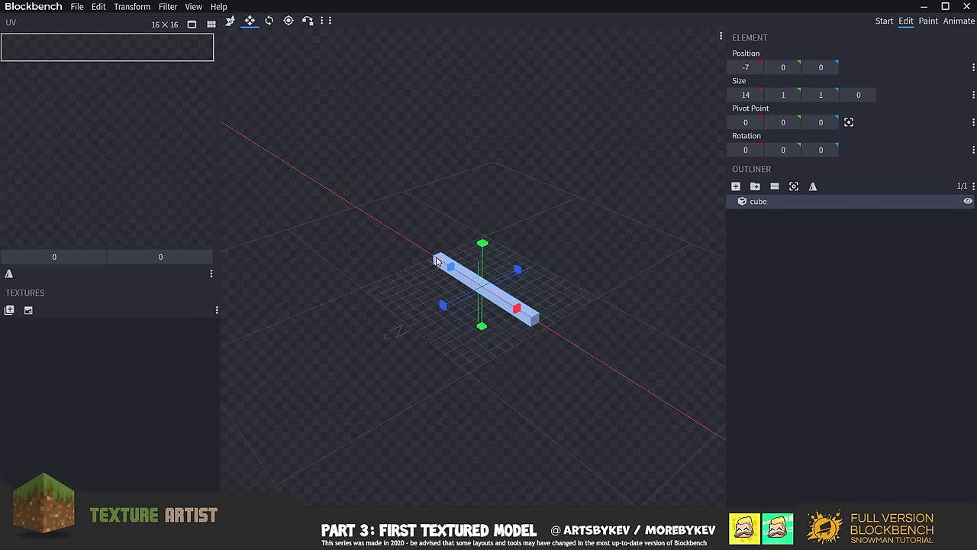
{"action": "left_click_drag", "start_coordinate": [443, 305], "coordinate": [382, 341]}
{"action": "left_click_drag", "start_coordinate": [489, 283], "coordinate": [532, 267]}
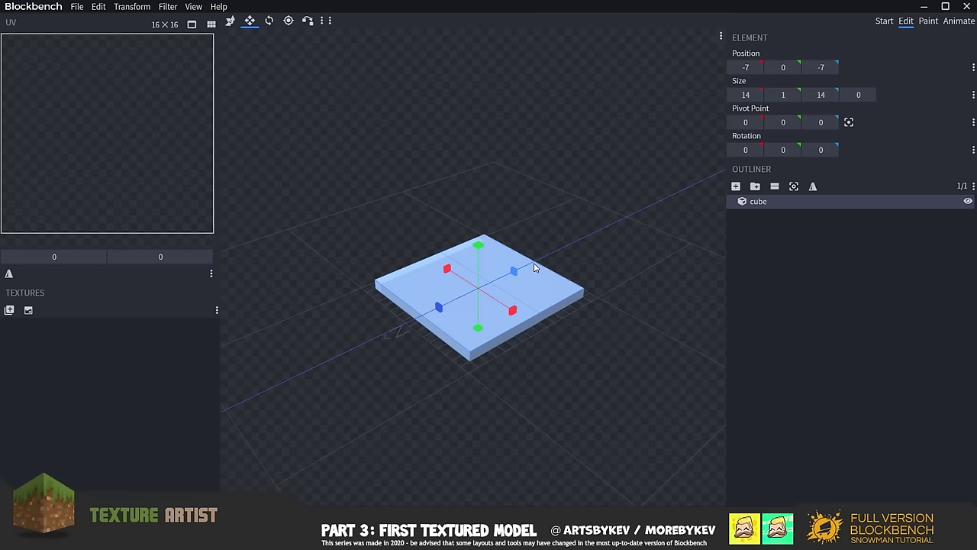
{"action": "key", "text": "v"}
{"action": "key", "text": "s"}
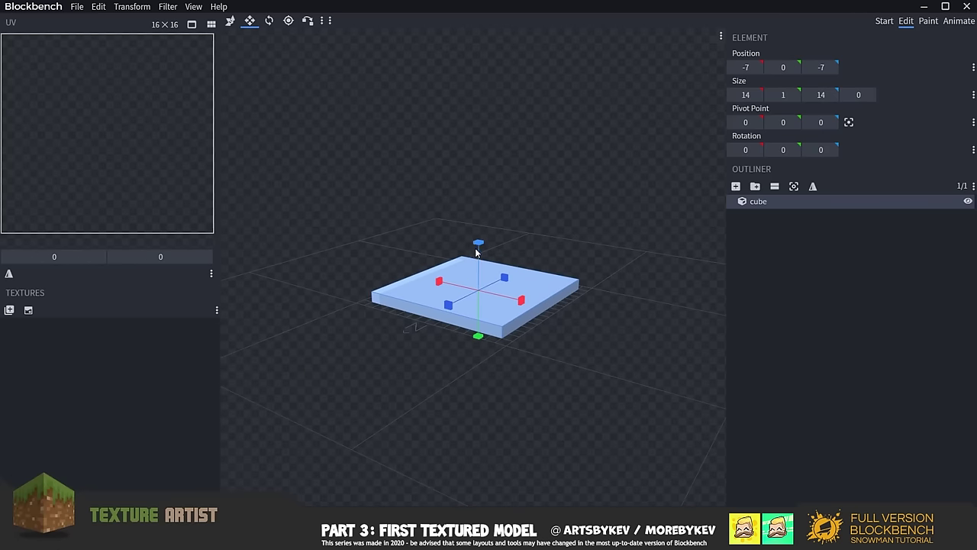
{"action": "left_click_drag", "start_coordinate": [479, 243], "coordinate": [474, 107]}
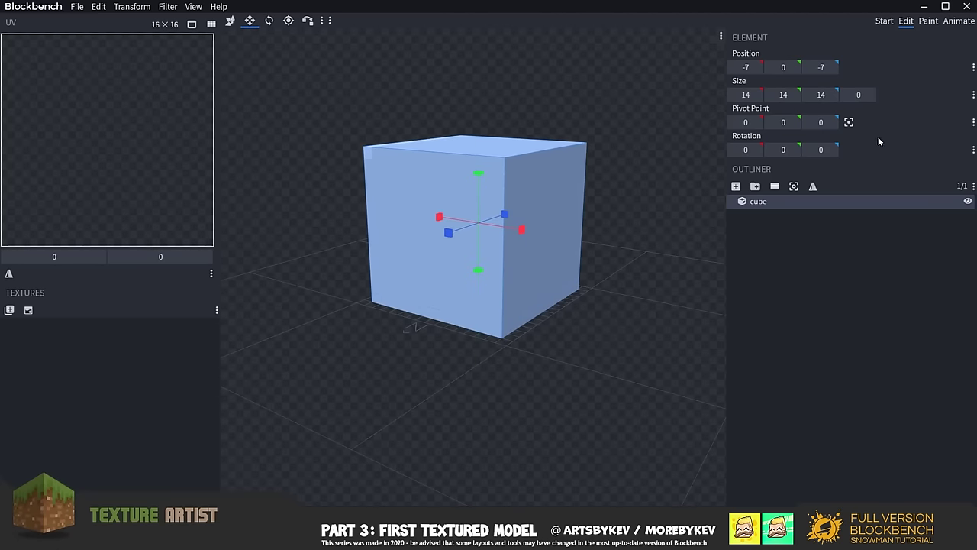
{"action": "key", "text": "v"}
{"action": "left_click_drag", "start_coordinate": [661, 136], "coordinate": [601, 196]}
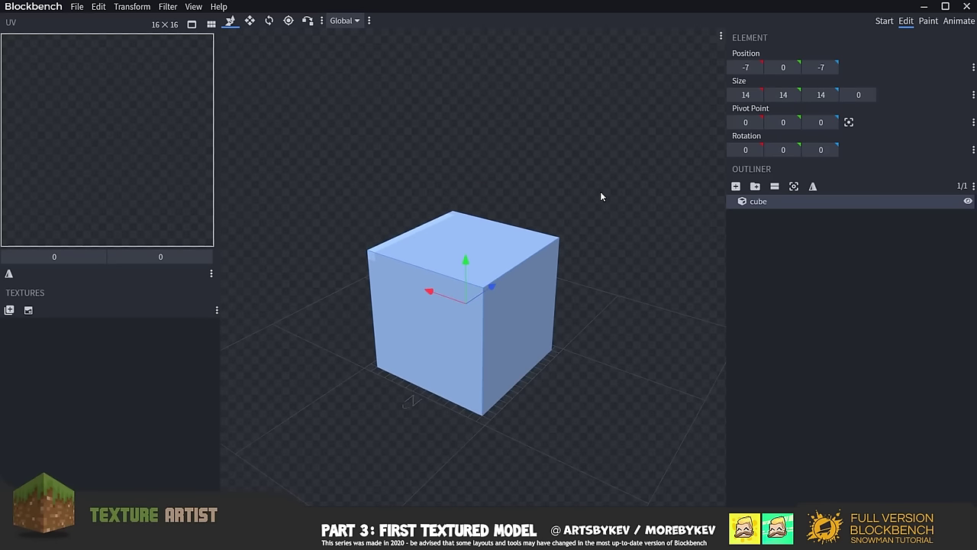
Duplicate the cube and move the copy up to Y 14 so it sits flush on the original.
{"action": "left_click", "coordinate": [786, 227]}
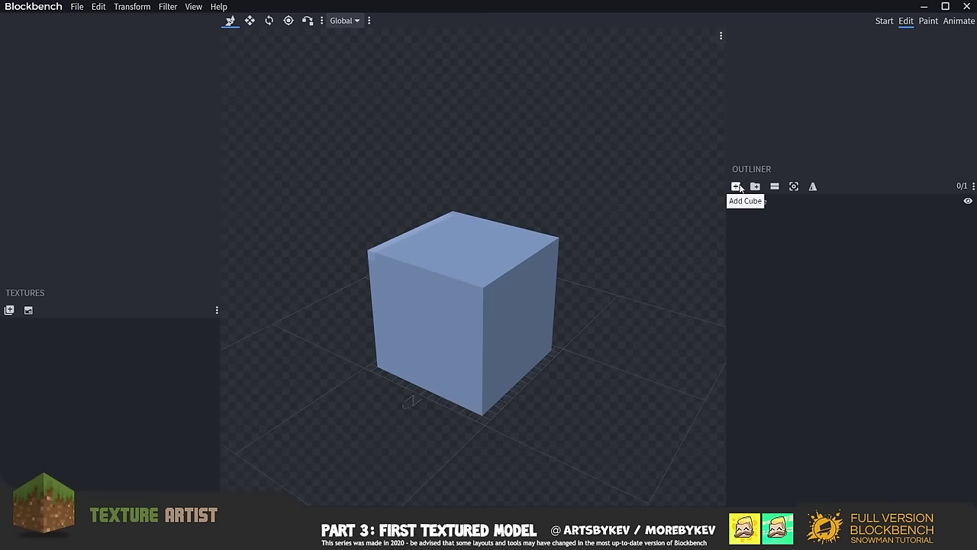
{"action": "left_click", "coordinate": [783, 207]}
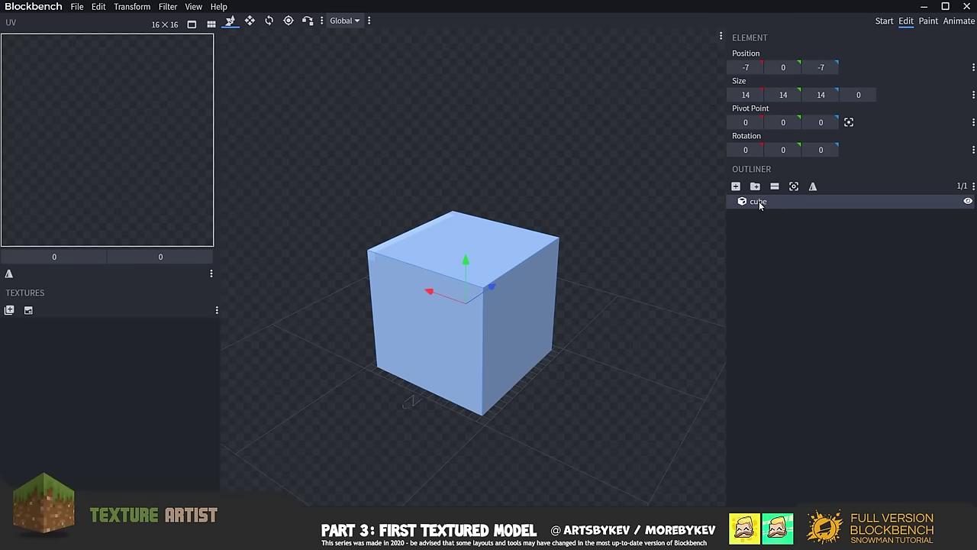
{"action": "right_click", "coordinate": [778, 201]}
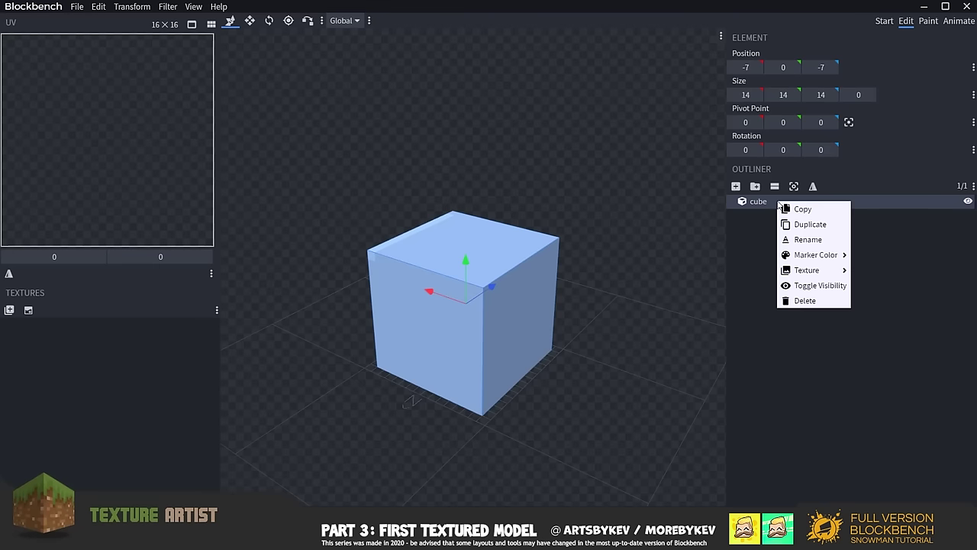
{"action": "left_click", "coordinate": [809, 227]}
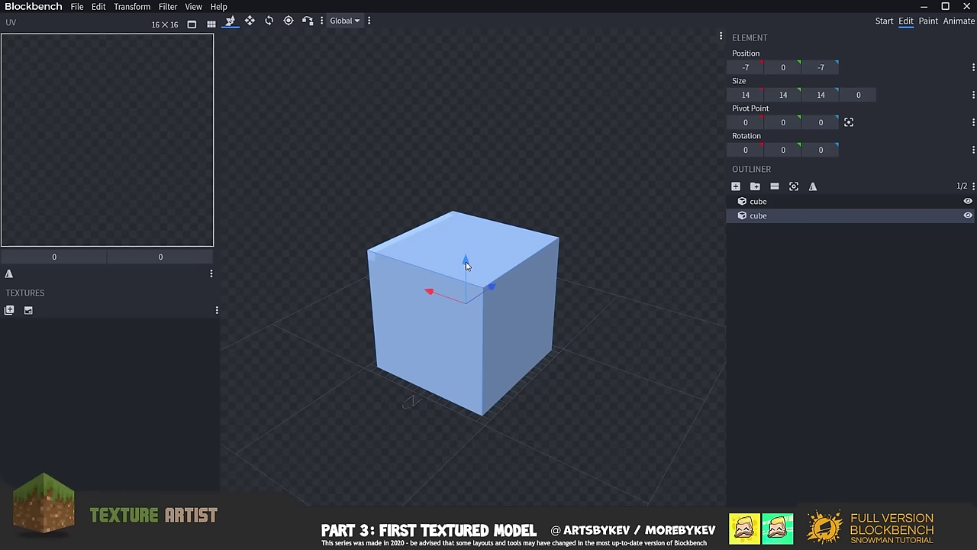
{"action": "left_click_drag", "start_coordinate": [466, 265], "coordinate": [459, 107]}
{"action": "left_click_drag", "start_coordinate": [356, 231], "coordinate": [297, 253]}
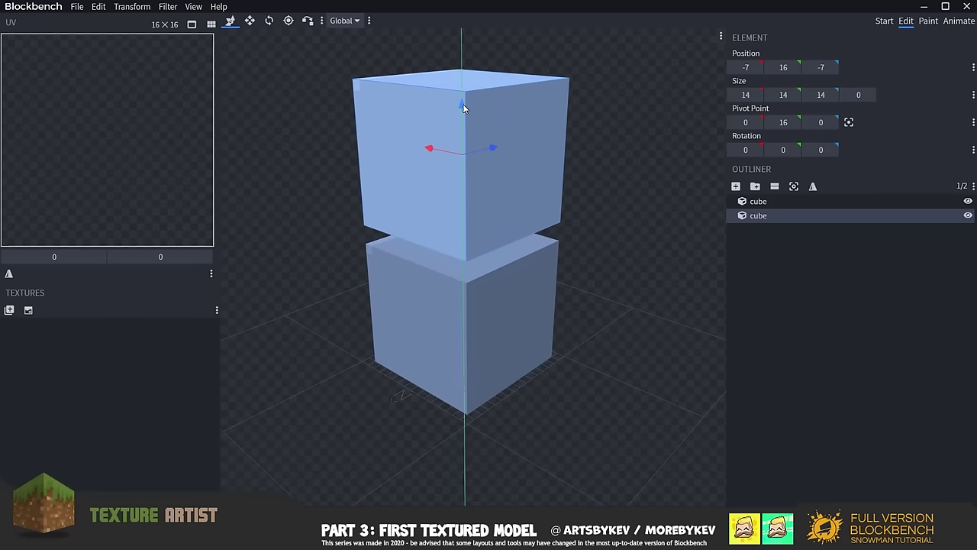
{"action": "left_click_drag", "start_coordinate": [464, 109], "coordinate": [539, 223]}
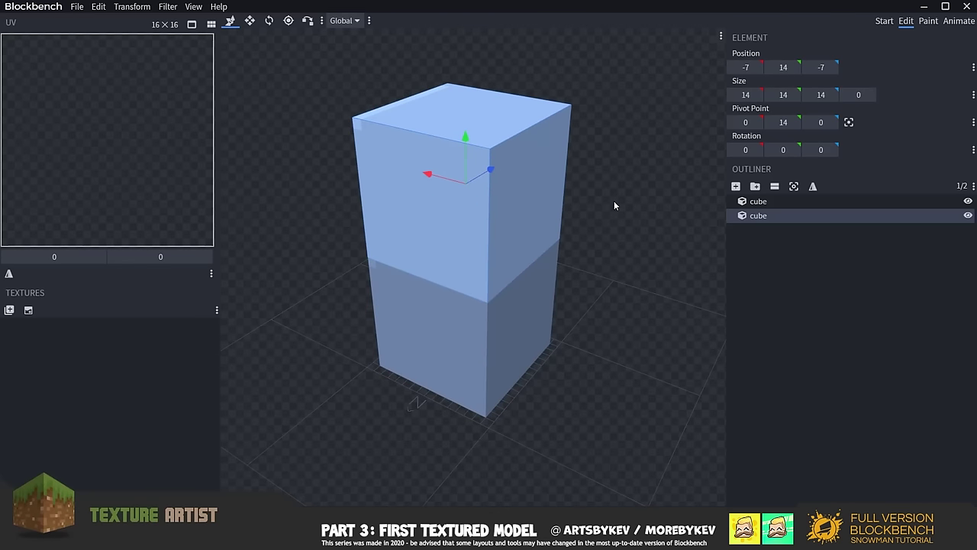
Shrink the upper cube to 10×10×10, centred on the base cube at position -5, 14, -5.
{"action": "key", "text": "s"}
{"action": "left_click_drag", "start_coordinate": [512, 195], "coordinate": [501, 197]}
{"action": "left_click_drag", "start_coordinate": [433, 203], "coordinate": [440, 178]}
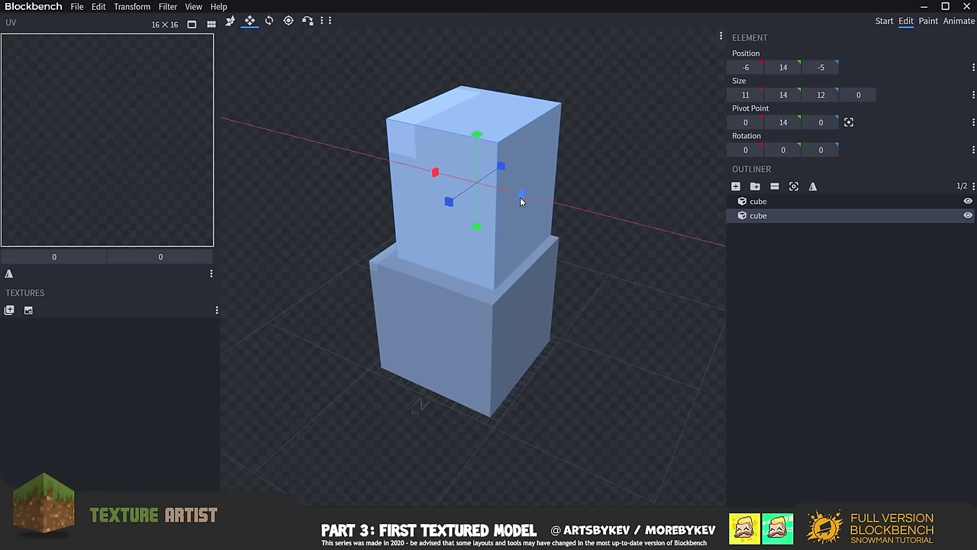
{"action": "left_click_drag", "start_coordinate": [520, 197], "coordinate": [488, 172]}
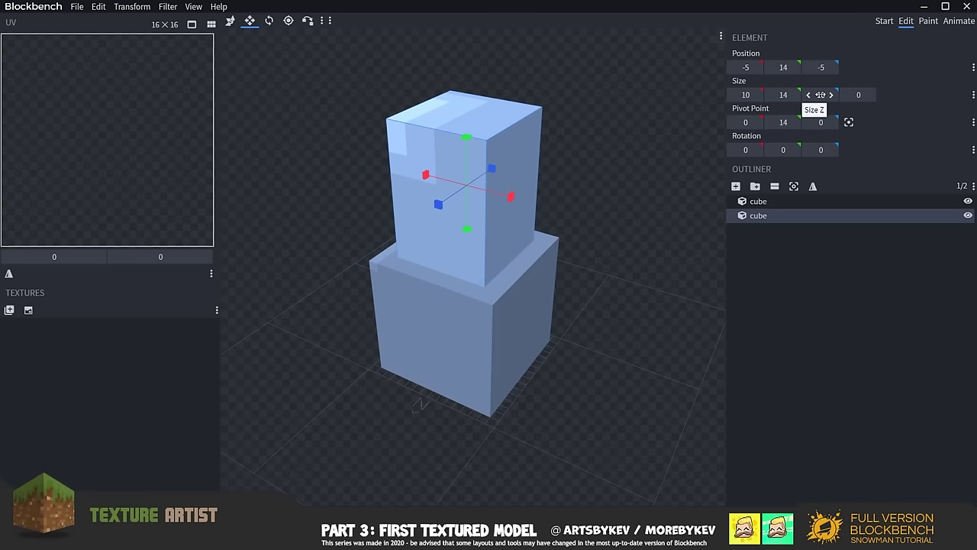
{"action": "left_click_drag", "start_coordinate": [466, 137], "coordinate": [467, 184]}
{"action": "key", "text": "v"}
{"action": "left_click_drag", "start_coordinate": [524, 175], "coordinate": [565, 194]}
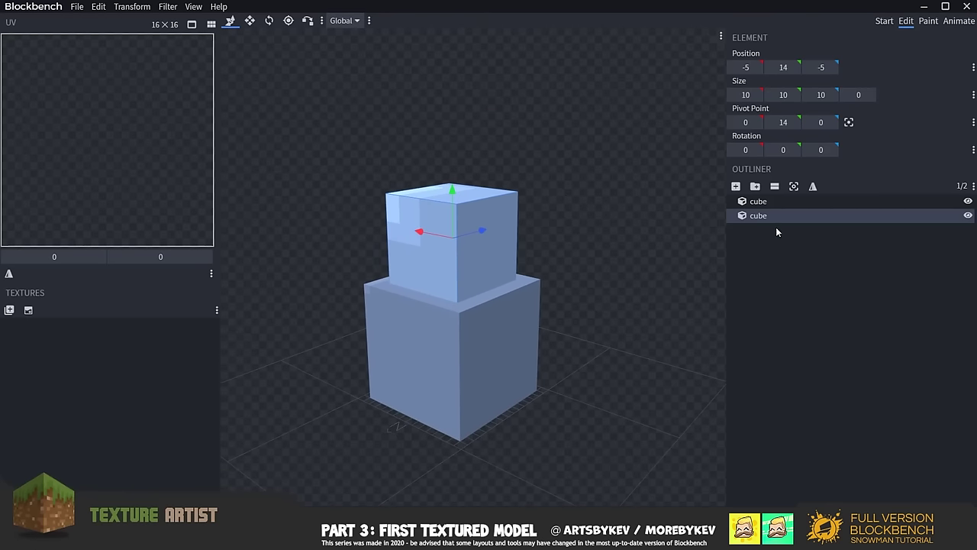
Duplicate the 10×10×10 cube, raise the copy to Y 24 and shrink it to a centred cube 6 wide and 6 deep.
{"action": "key", "text": "ctrl+d"}
{"action": "left_click_drag", "start_coordinate": [600, 218], "coordinate": [616, 111]}
{"action": "key", "text": "s"}
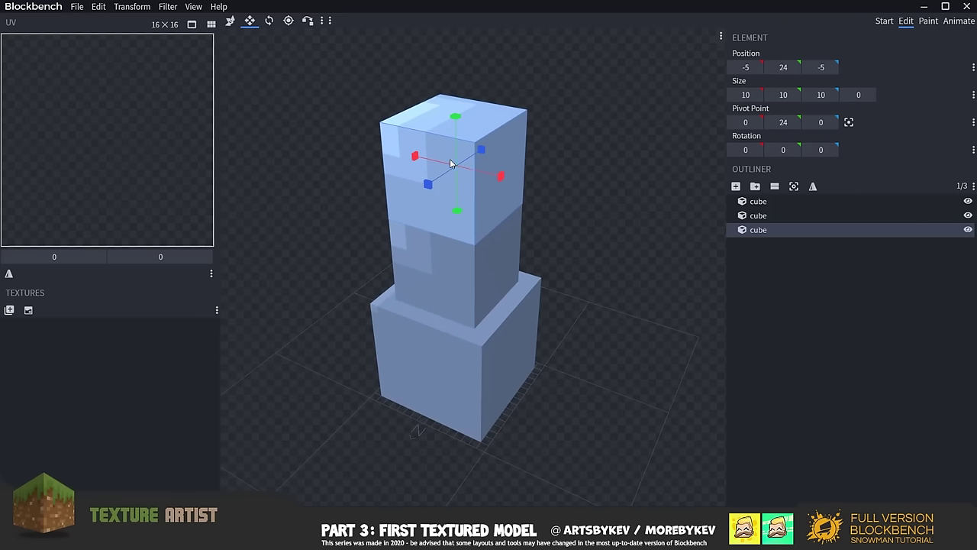
{"action": "left_click_drag", "start_coordinate": [419, 161], "coordinate": [494, 176]}
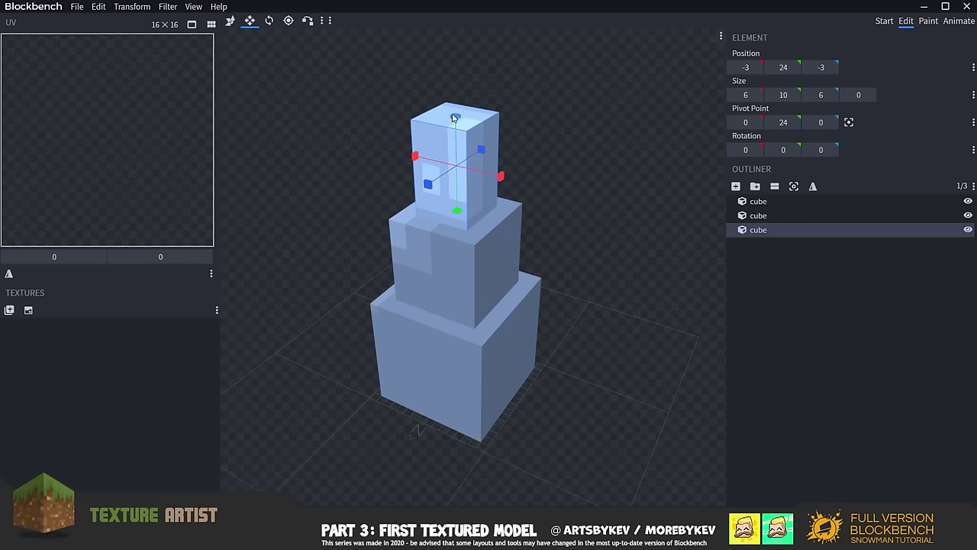
{"action": "left_click_drag", "start_coordinate": [460, 117], "coordinate": [563, 168]}
{"action": "key", "text": "v"}
{"action": "left_click", "coordinate": [838, 308]}
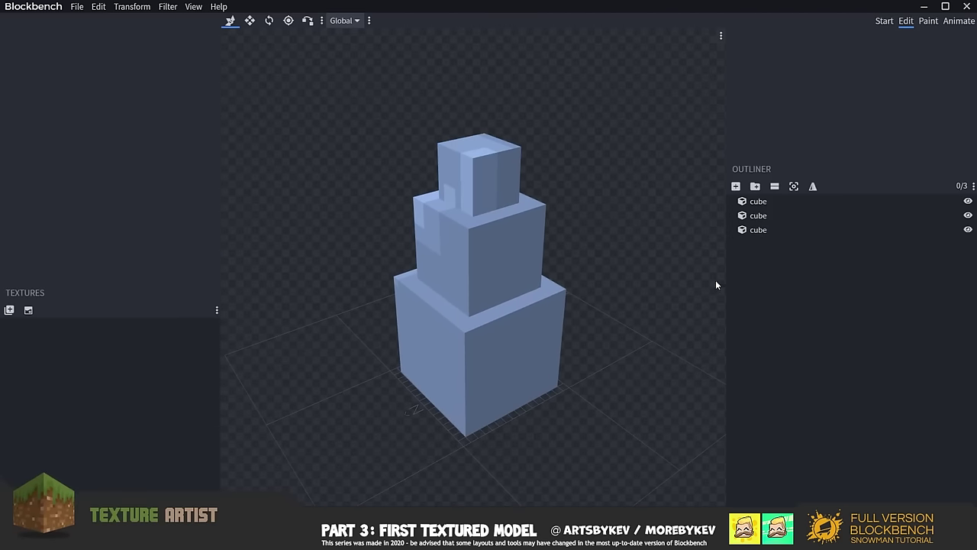
Start a new template texture named snow_man for the three stacked cubes.
{"action": "left_click_drag", "start_coordinate": [715, 279], "coordinate": [634, 310]}
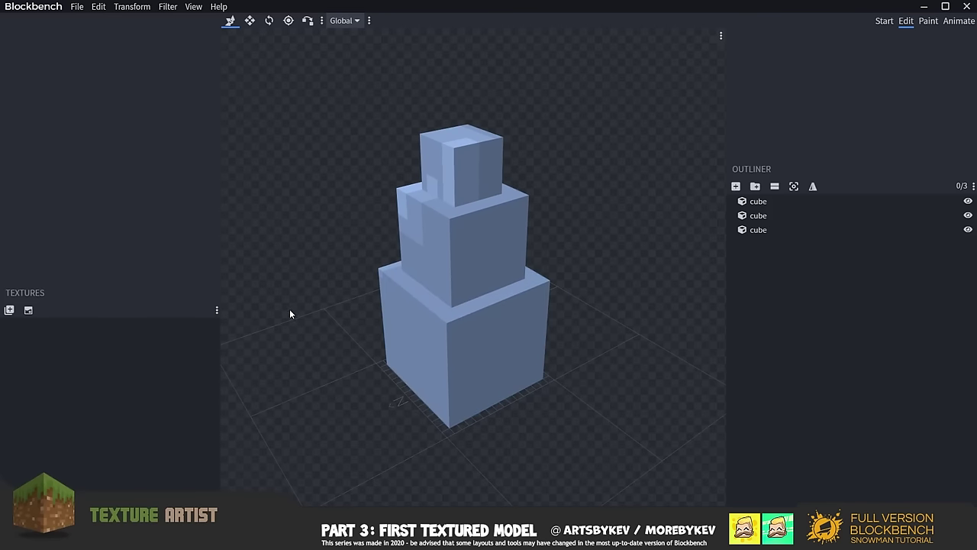
{"action": "right_click_drag", "start_coordinate": [290, 312], "coordinate": [302, 295]}
{"action": "left_click_drag", "start_coordinate": [313, 307], "coordinate": [321, 301]}
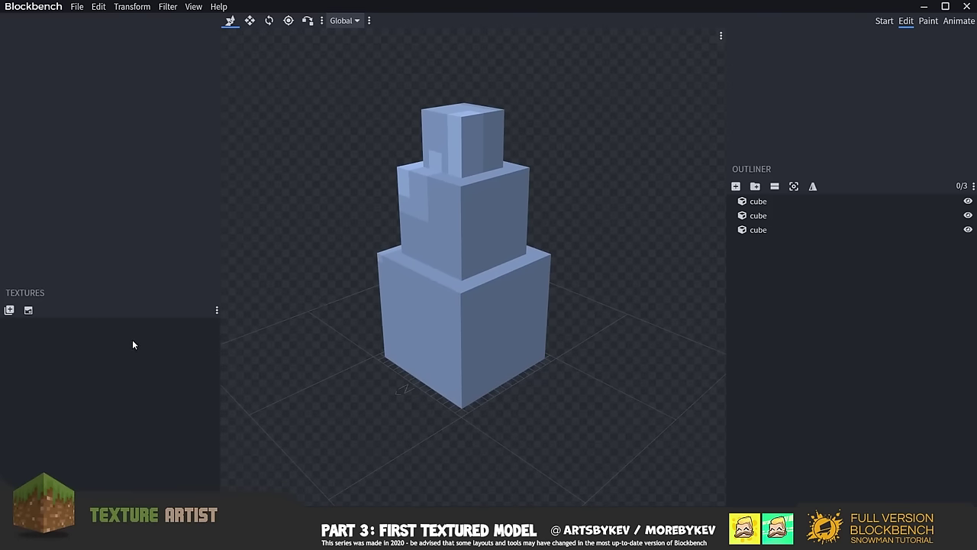
{"action": "left_click", "coordinate": [30, 311]}
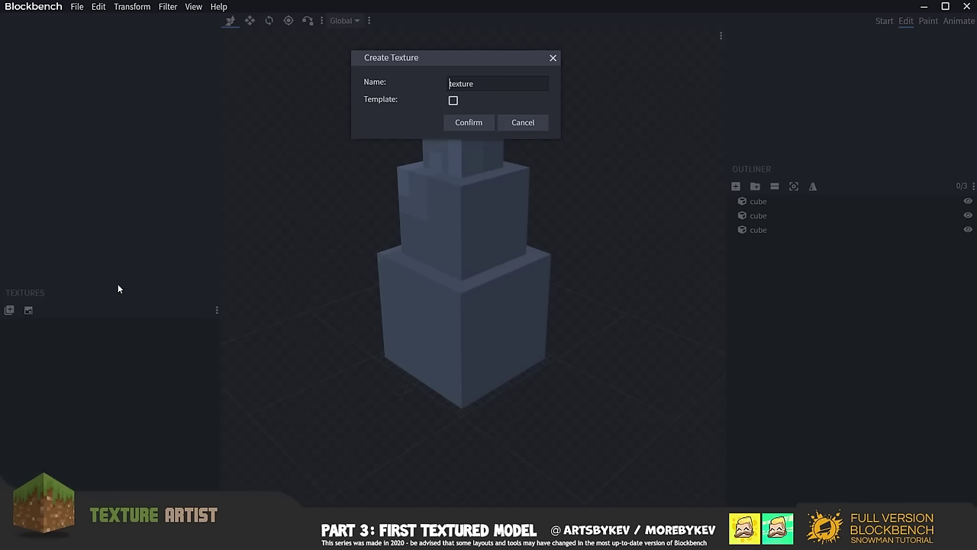
{"action": "double_click", "coordinate": [483, 88]}
{"action": "type", "text": "asno"}
{"action": "key", "text": "BackSpace"}
{"action": "key", "text": "BackSpace"}
{"action": "key", "text": "BackSpace"}
{"action": "key", "text": "BackSpace"}
{"action": "type", "text": "snow_man"}
{"action": "left_click", "coordinate": [469, 123]}
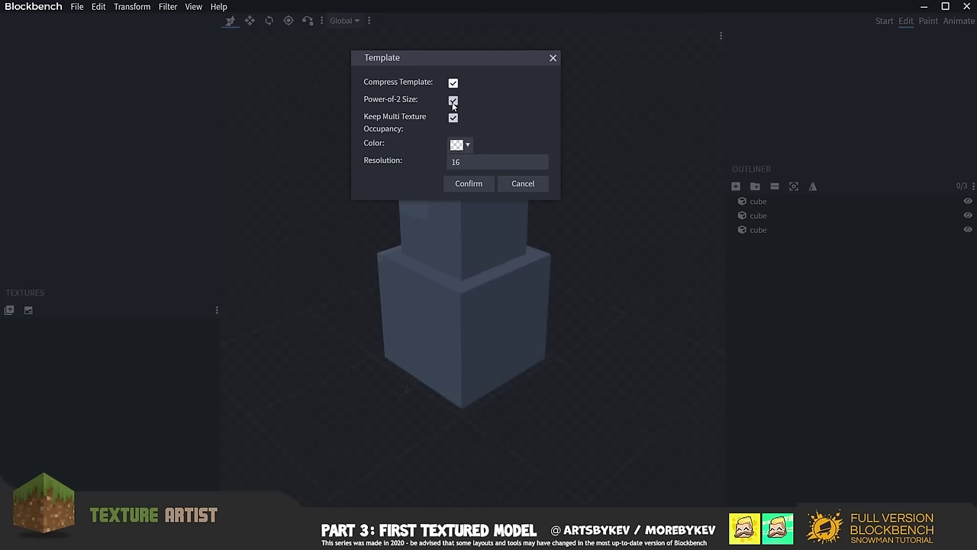
Generate the texture template at resolution 16 with Compress Template enabled and Power-of-2 Size disabled.
{"action": "left_click", "coordinate": [453, 101]}
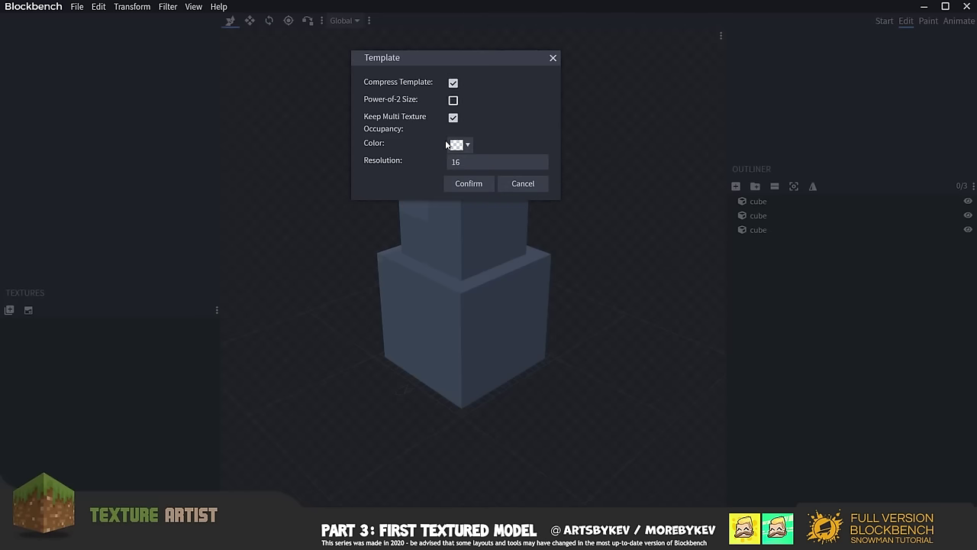
{"action": "left_click", "coordinate": [468, 184]}
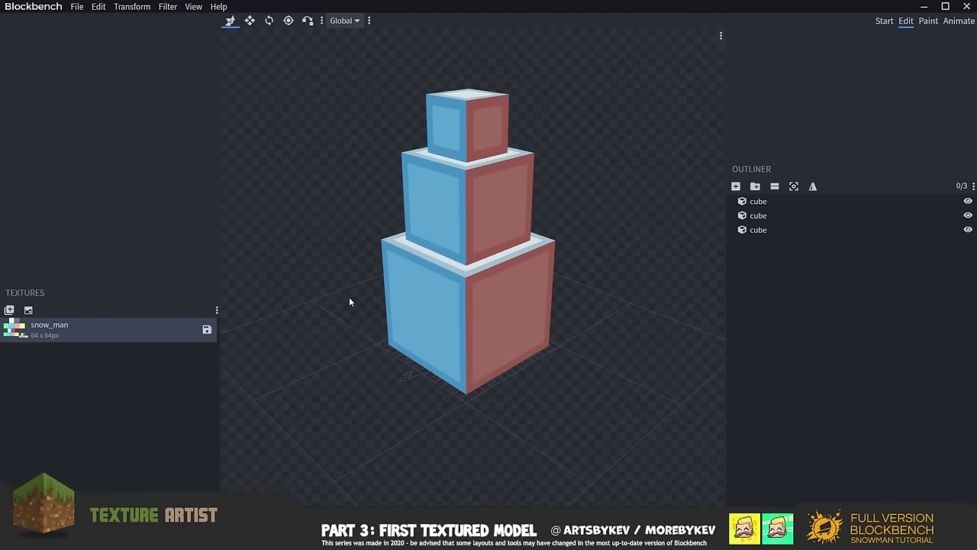
{"action": "left_click_drag", "start_coordinate": [349, 299], "coordinate": [619, 158]}
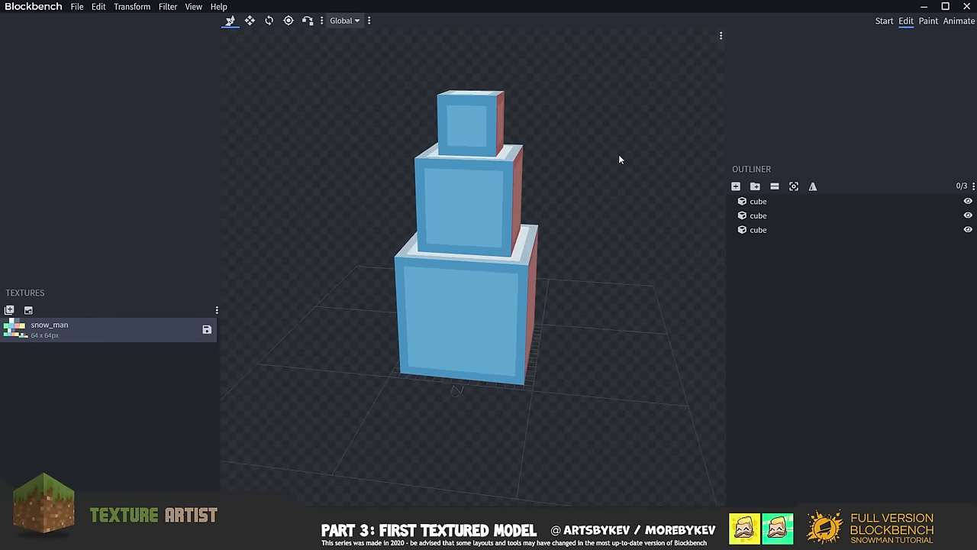
Switch to Paint mode and ready the Paint Bucket in Face mode with the off-white colour #f8f5f2.
{"action": "left_click", "coordinate": [920, 23]}
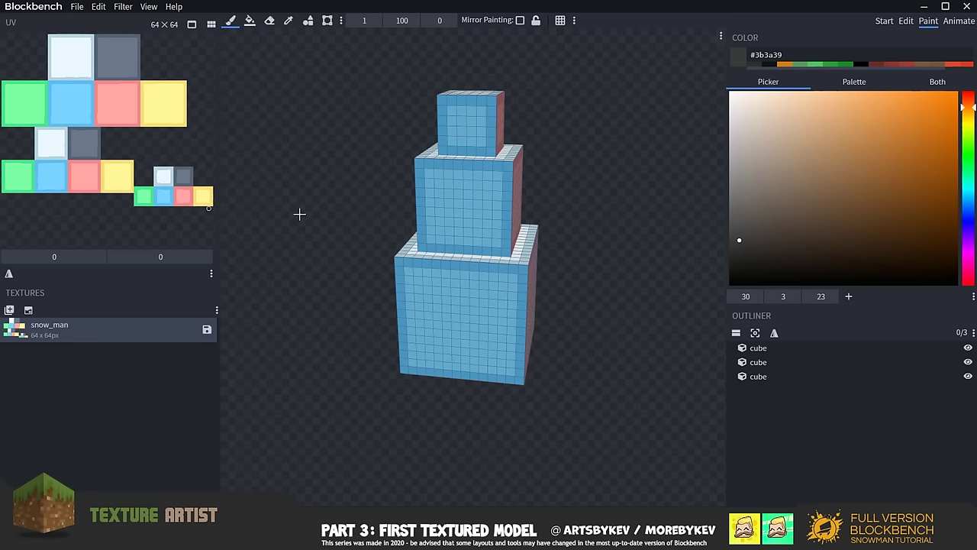
{"action": "left_click_drag", "start_coordinate": [300, 214], "coordinate": [342, 220]}
{"action": "left_click", "coordinate": [249, 21]}
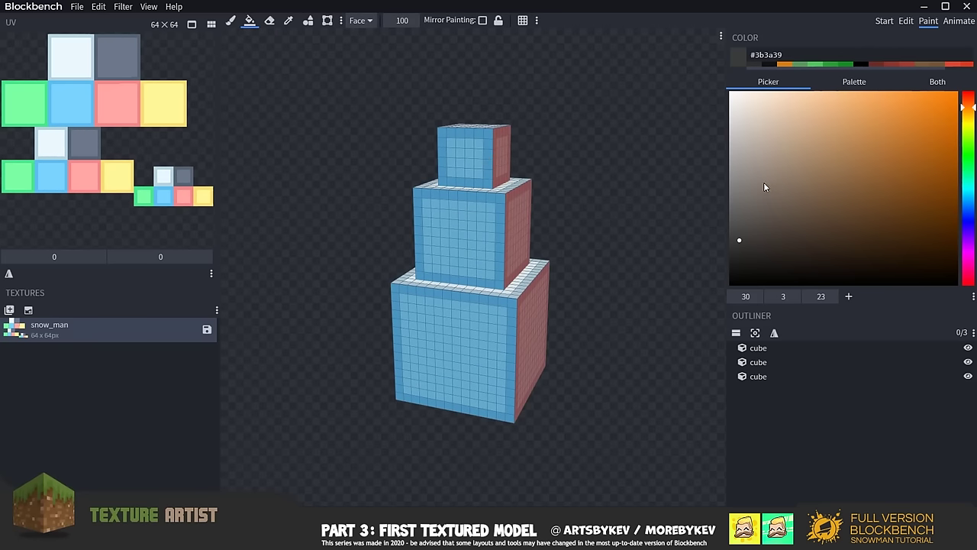
{"action": "left_click_drag", "start_coordinate": [748, 173], "coordinate": [736, 101]}
{"action": "left_click_drag", "start_coordinate": [661, 96], "coordinate": [634, 104]}
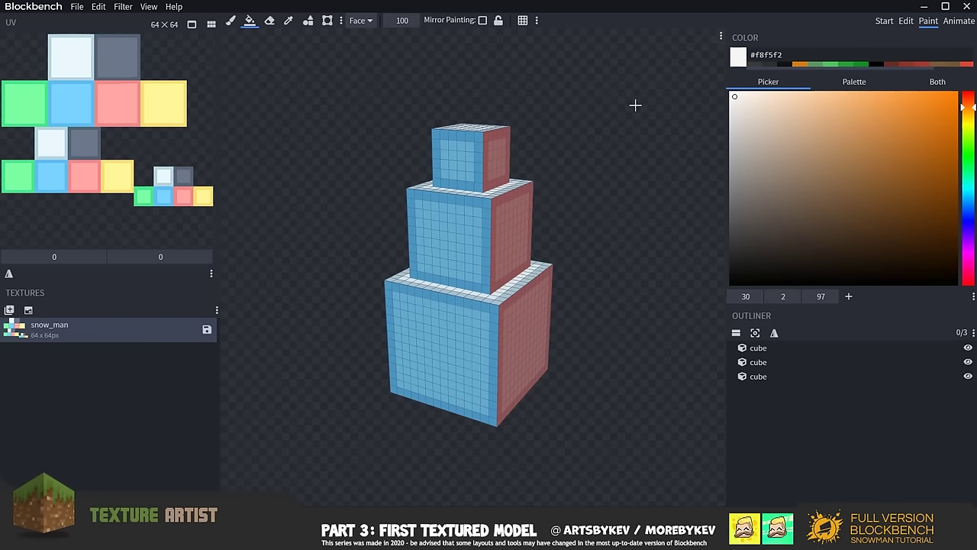
Fill the blue, red and top faces of all three stacked cubes with the off-white colour.
{"action": "left_click", "coordinate": [250, 21]}
{"action": "left_click", "coordinate": [428, 227]}
{"action": "left_click", "coordinate": [447, 312]}
{"action": "left_click", "coordinate": [513, 229]}
{"action": "left_click", "coordinate": [522, 325]}
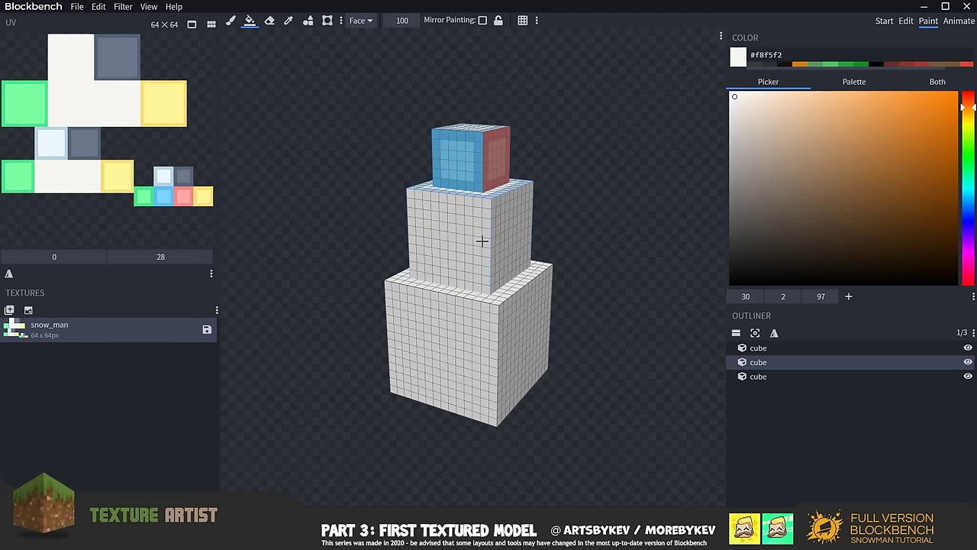
{"action": "left_click", "coordinate": [477, 187]}
{"action": "left_click", "coordinate": [474, 146]}
{"action": "left_click", "coordinate": [469, 127]}
{"action": "left_click", "coordinate": [497, 158]}
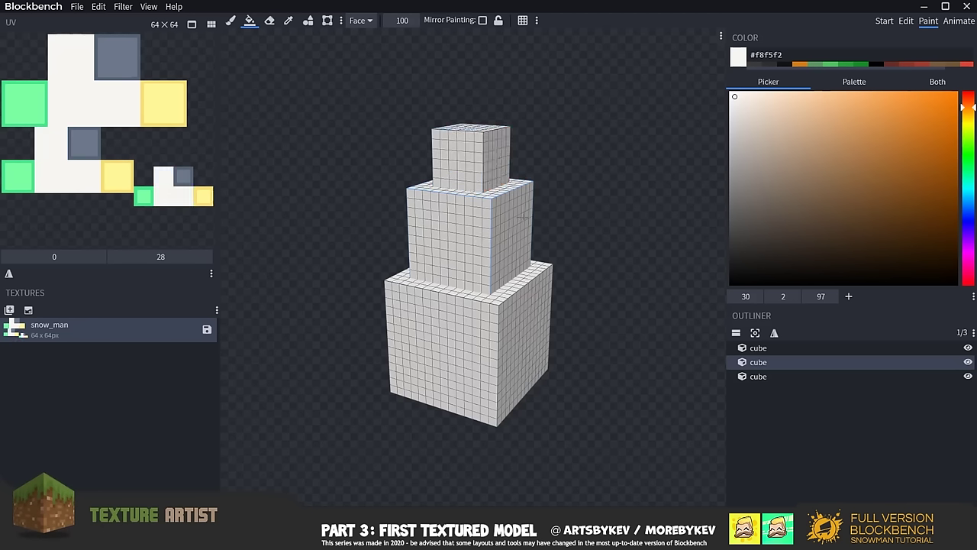
Fill the yellow and green side faces of all three cubes and the base cube's underside with off-white.
{"action": "left_click_drag", "start_coordinate": [639, 321], "coordinate": [626, 290]}
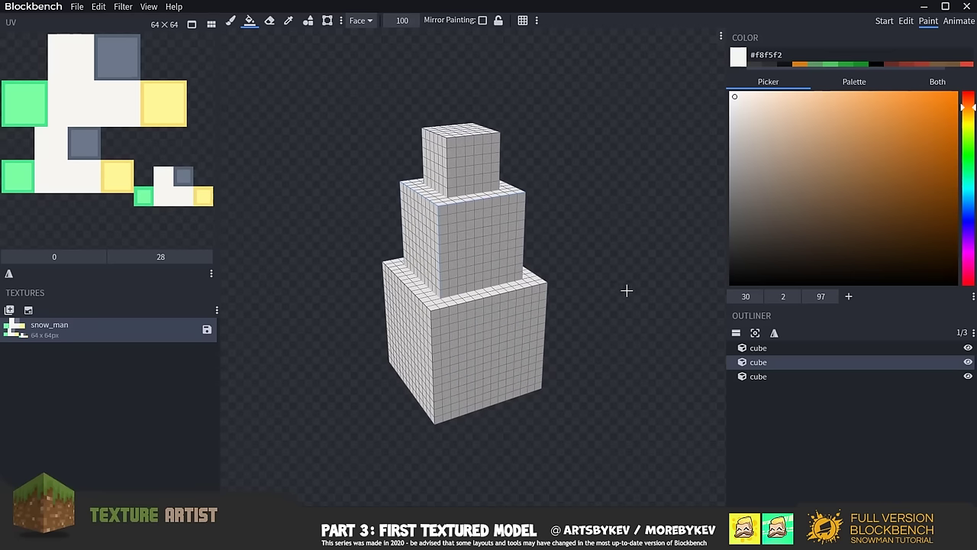
{"action": "mouse_move", "coordinate": [648, 356]}
{"action": "left_mouse_down"}
{"action": "mouse_move", "coordinate": [550, 365]}
{"action": "mouse_move", "coordinate": [456, 356]}
{"action": "mouse_move", "coordinate": [428, 349]}
{"action": "mouse_move", "coordinate": [438, 326]}
{"action": "left_mouse_up"}
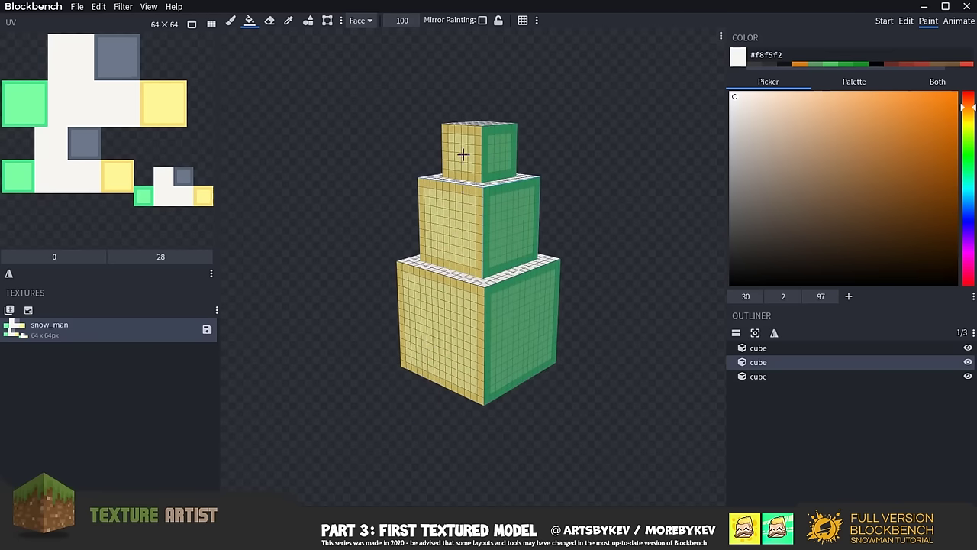
{"action": "mouse_move", "coordinate": [463, 154]}
{"action": "left_mouse_down"}
{"action": "mouse_move", "coordinate": [455, 256]}
{"action": "mouse_move", "coordinate": [483, 155]}
{"action": "mouse_move", "coordinate": [491, 337]}
{"action": "mouse_move", "coordinate": [474, 282]}
{"action": "mouse_move", "coordinate": [492, 220]}
{"action": "mouse_move", "coordinate": [480, 304]}
{"action": "left_mouse_up"}
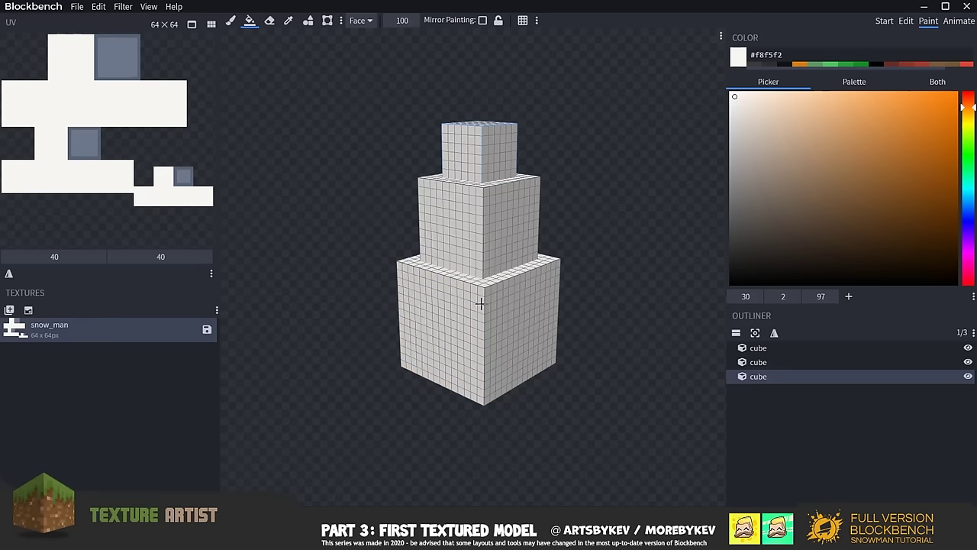
{"action": "left_click_drag", "start_coordinate": [594, 458], "coordinate": [617, 381]}
{"action": "left_click", "coordinate": [546, 359]}
{"action": "left_click_drag", "start_coordinate": [593, 194], "coordinate": [610, 268]}
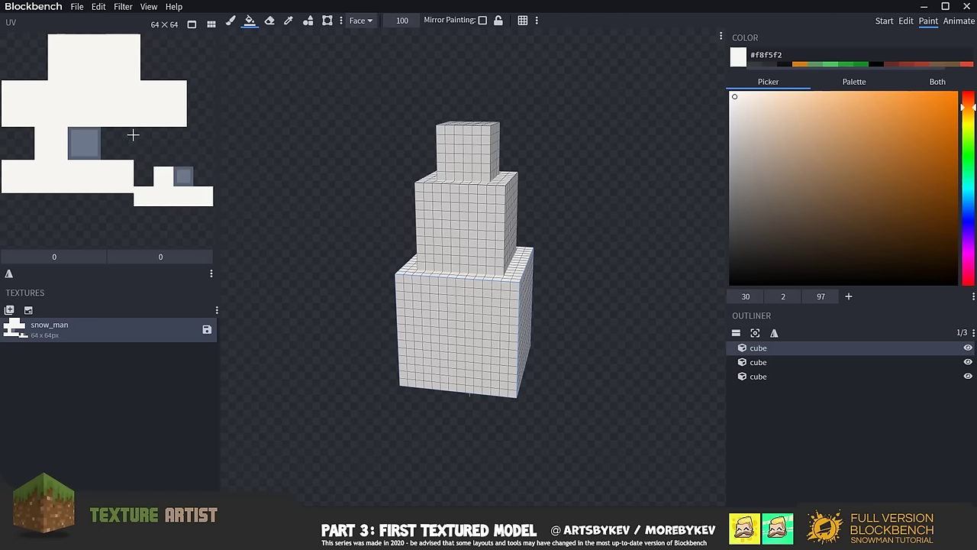
In Edit mode, lift the top cube and raise the middle cube to Y 17 to expose their undersides.
{"action": "left_click", "coordinate": [906, 21]}
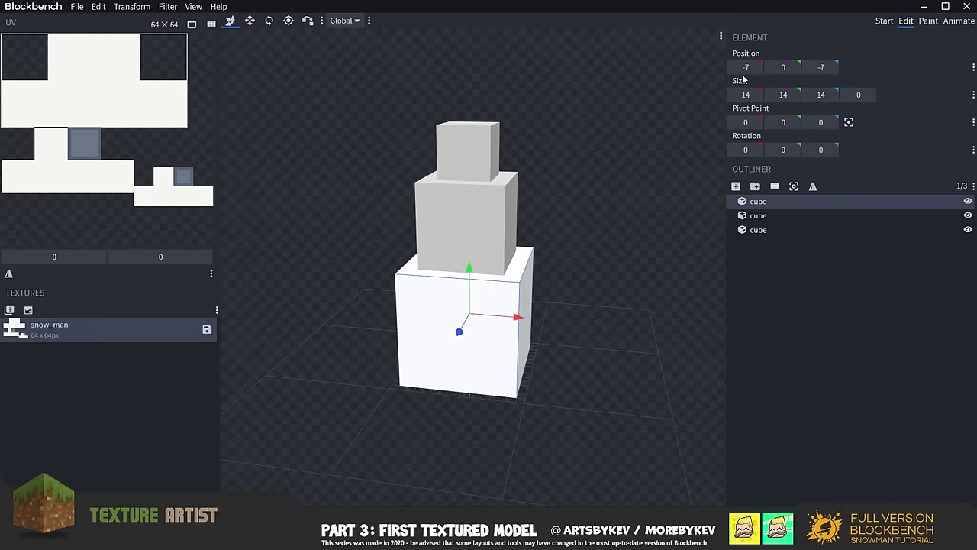
{"action": "left_click_drag", "start_coordinate": [578, 131], "coordinate": [607, 126]}
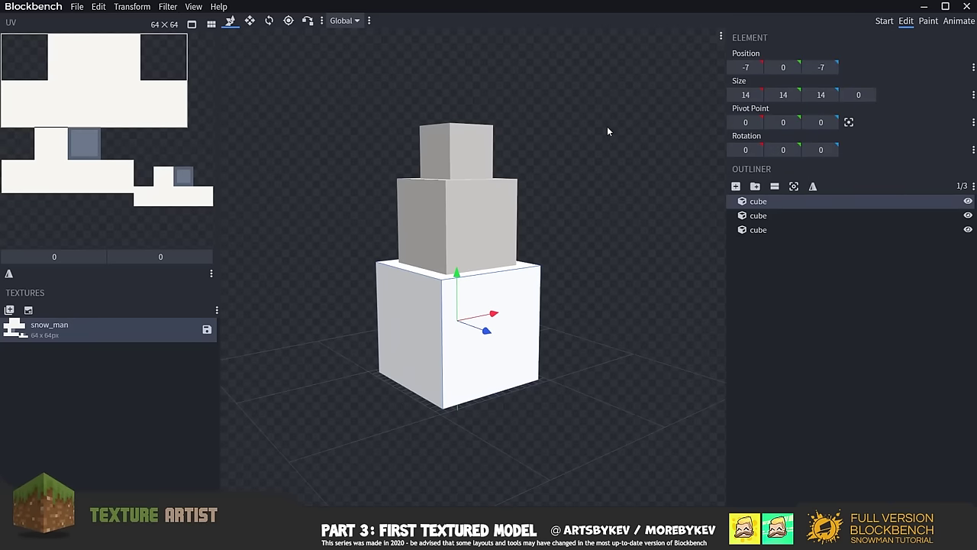
{"action": "left_click", "coordinate": [464, 153]}
{"action": "left_click_drag", "start_coordinate": [456, 103], "coordinate": [458, 55]}
{"action": "left_click", "coordinate": [458, 202]}
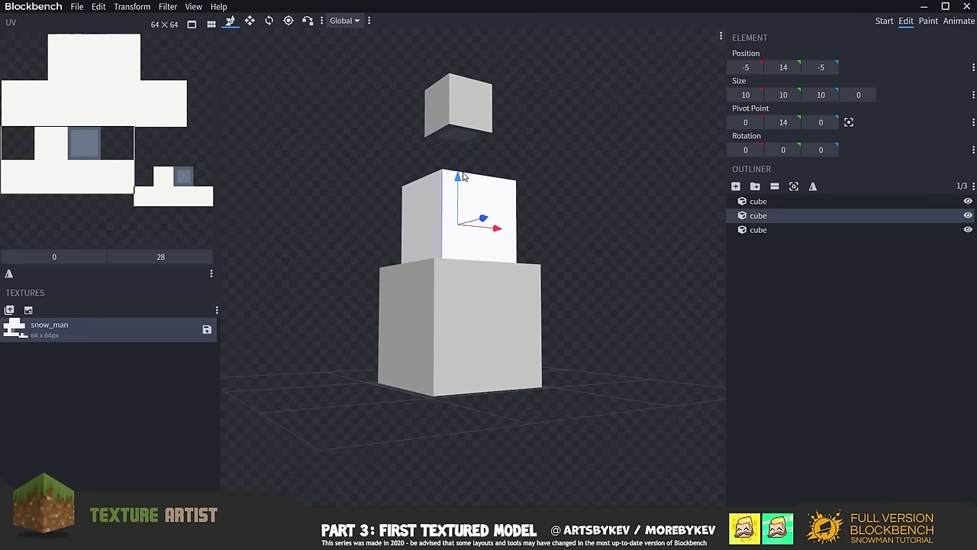
{"action": "left_click_drag", "start_coordinate": [459, 181], "coordinate": [459, 154]}
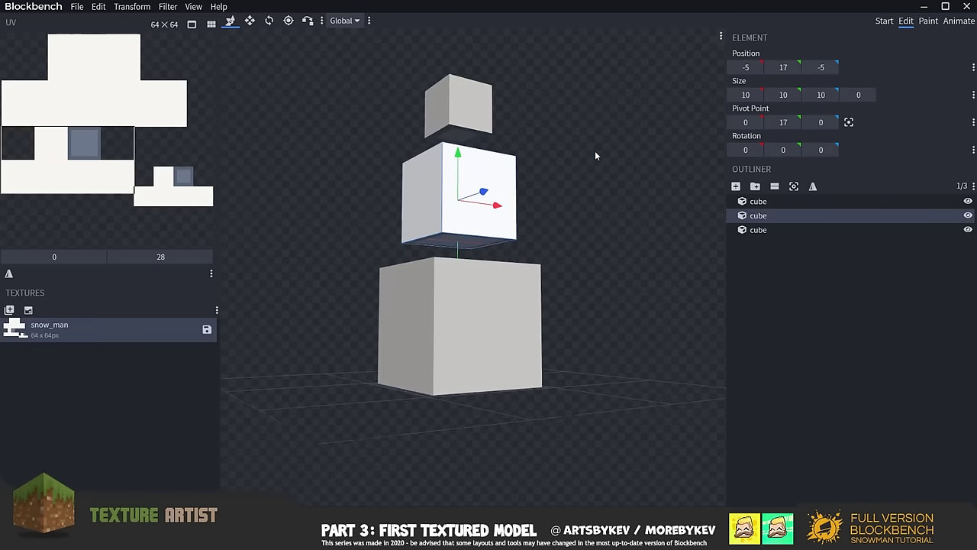
{"action": "left_click_drag", "start_coordinate": [595, 151], "coordinate": [599, 142]}
{"action": "scroll", "coordinate": [594, 151], "scroll_direction": "up", "scroll_amount": 3}
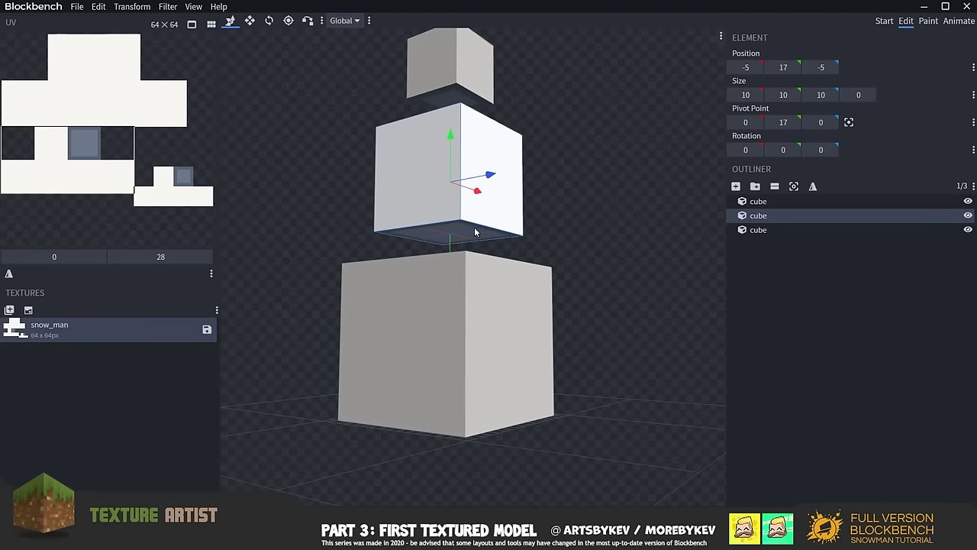
{"action": "left_click_drag", "start_coordinate": [560, 147], "coordinate": [534, 145]}
Lower the middle and top cubes back down so the three cubes are stacked without gaps.
{"action": "left_click_drag", "start_coordinate": [452, 143], "coordinate": [453, 171]}
{"action": "left_click", "coordinate": [481, 80]}
{"action": "left_click_drag", "start_coordinate": [507, 84], "coordinate": [441, 105]}
{"action": "left_click_drag", "start_coordinate": [535, 143], "coordinate": [469, 147]}
Return to Paint mode and activate the Copy Paste tool for the texture layout.
{"action": "left_click", "coordinate": [929, 21]}
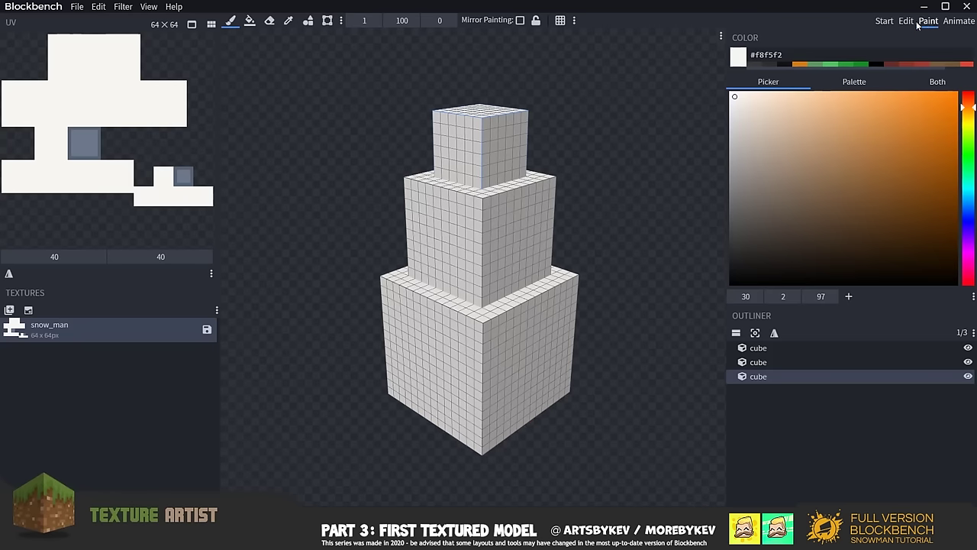
{"action": "left_click", "coordinate": [326, 23]}
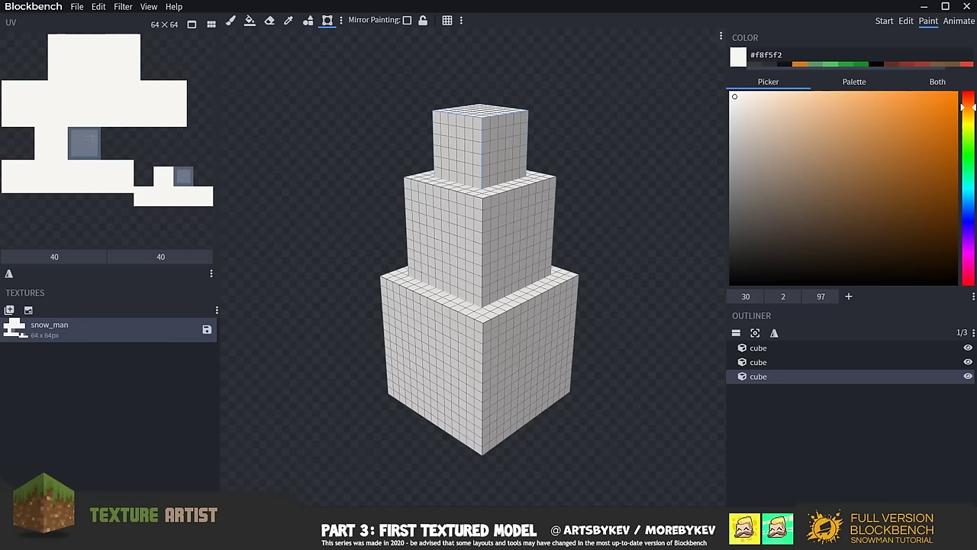
Examine the two grey underside patches in the snow_man texture layout up close and in full.
{"action": "scroll", "coordinate": [90, 136], "scroll_direction": "up", "scroll_amount": 4}
{"action": "scroll", "coordinate": [90, 136], "scroll_direction": "down", "scroll_amount": 2}
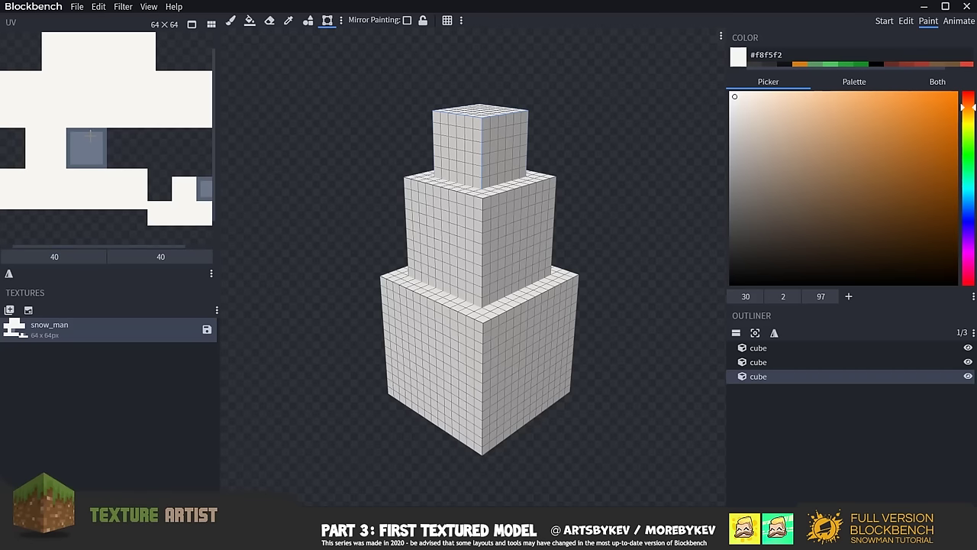
{"action": "scroll", "coordinate": [90, 136], "scroll_direction": "down", "scroll_amount": 1}
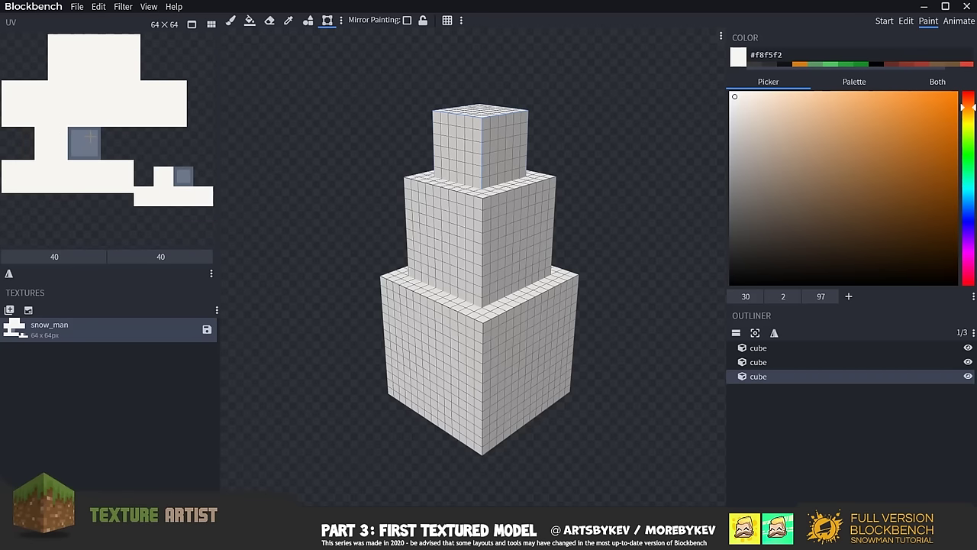
{"action": "scroll", "coordinate": [90, 136], "scroll_direction": "up", "scroll_amount": 3}
{"action": "scroll", "coordinate": [93, 137], "scroll_direction": "down", "scroll_amount": 3}
{"action": "scroll", "coordinate": [192, 169], "scroll_direction": "up", "scroll_amount": 3}
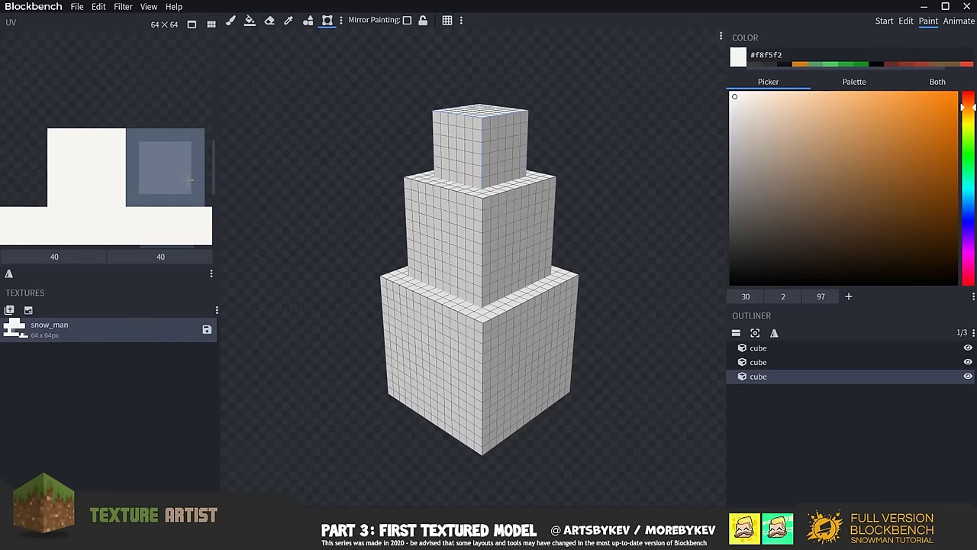
{"action": "scroll", "coordinate": [184, 181], "scroll_direction": "down", "scroll_amount": 1}
{"action": "scroll", "coordinate": [185, 181], "scroll_direction": "down", "scroll_amount": 1}
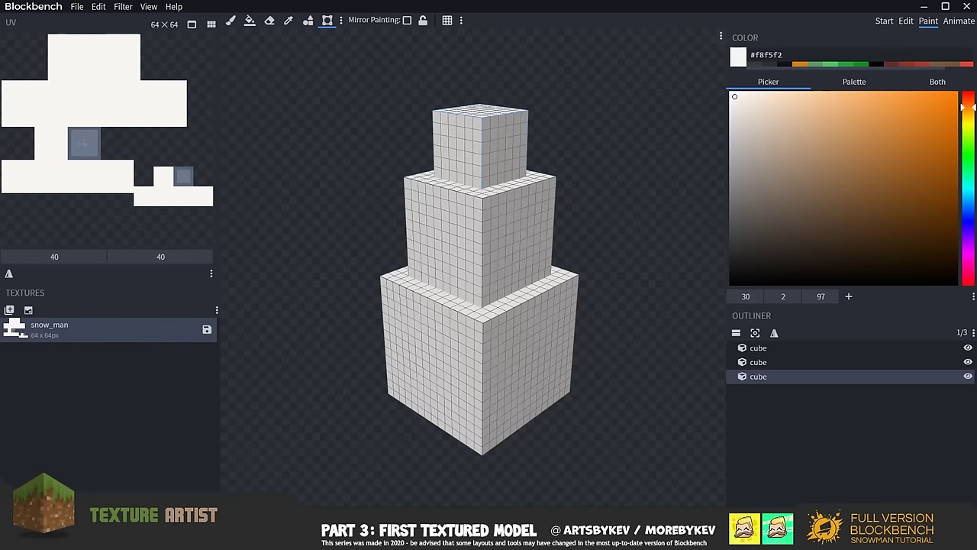
{"action": "scroll", "coordinate": [66, 136], "scroll_direction": "up", "scroll_amount": 2}
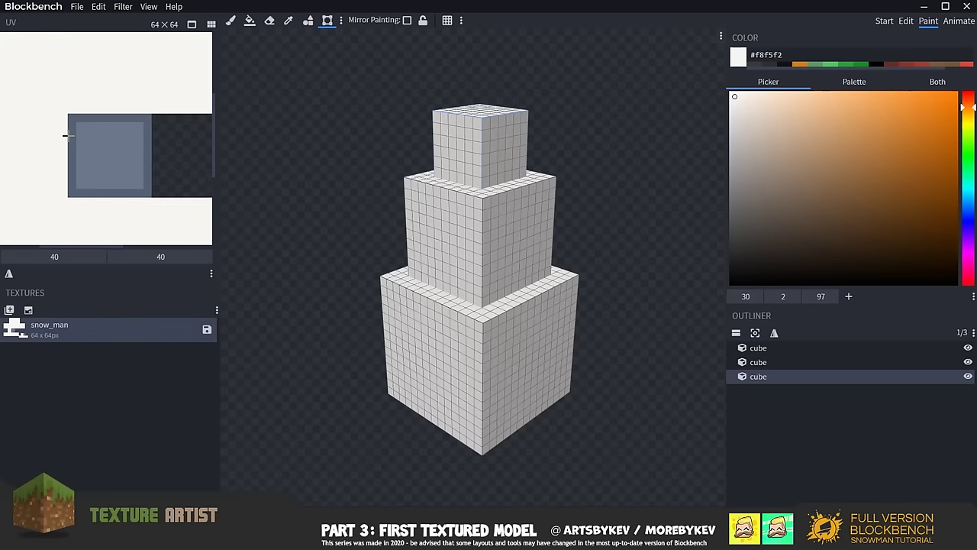
{"action": "scroll", "coordinate": [68, 136], "scroll_direction": "down", "scroll_amount": 2}
{"action": "scroll", "coordinate": [185, 176], "scroll_direction": "up", "scroll_amount": 1}
{"action": "scroll", "coordinate": [185, 179], "scroll_direction": "up", "scroll_amount": 2}
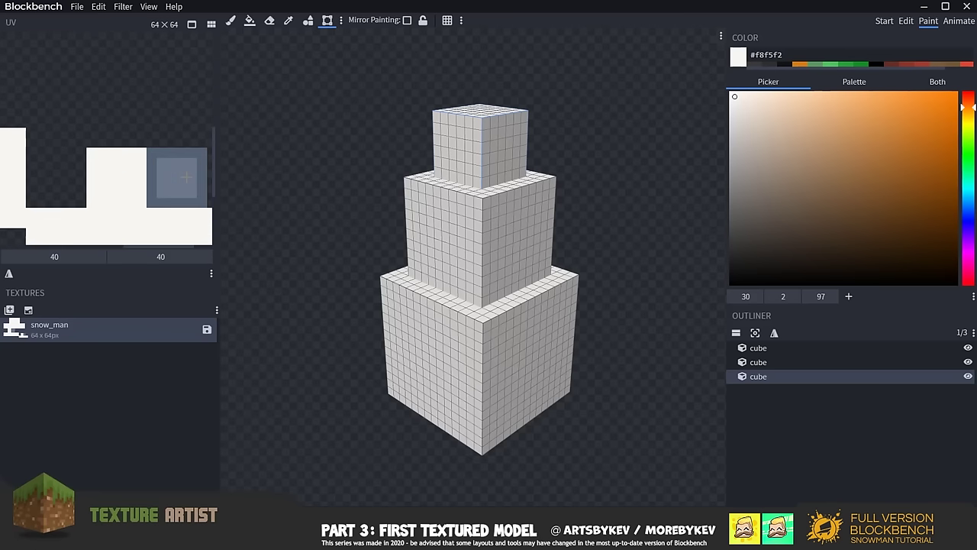
{"action": "scroll", "coordinate": [181, 186], "scroll_direction": "down", "scroll_amount": 2}
{"action": "scroll", "coordinate": [116, 51], "scroll_direction": "up", "scroll_amount": 2}
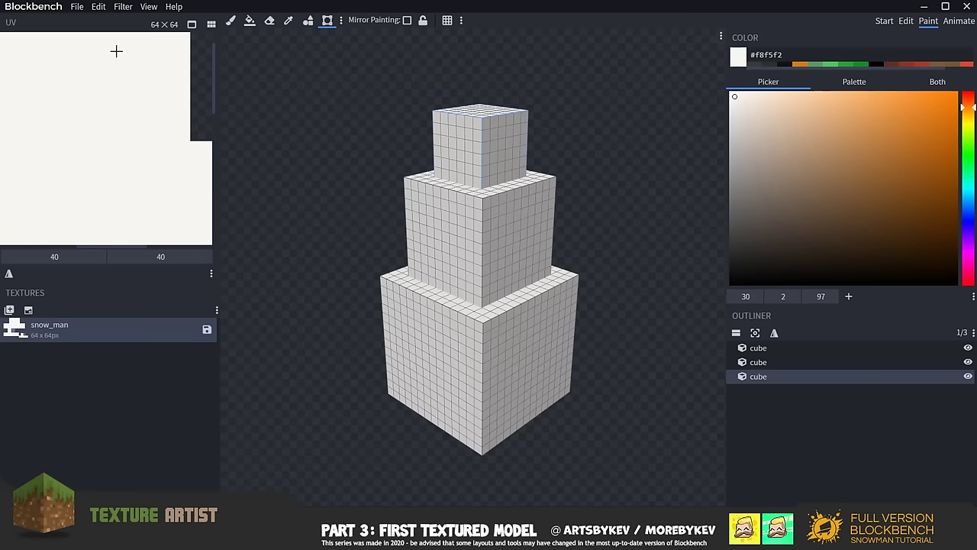
{"action": "scroll", "coordinate": [118, 192], "scroll_direction": "down", "scroll_amount": 2}
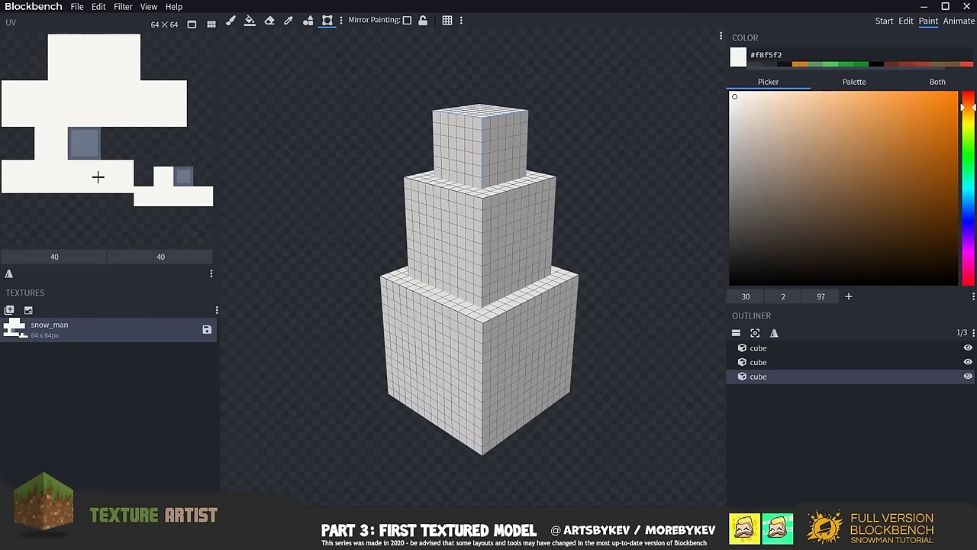
{"action": "scroll", "coordinate": [83, 163], "scroll_direction": "up", "scroll_amount": 3}
{"action": "scroll", "coordinate": [150, 162], "scroll_direction": "down", "scroll_amount": 2}
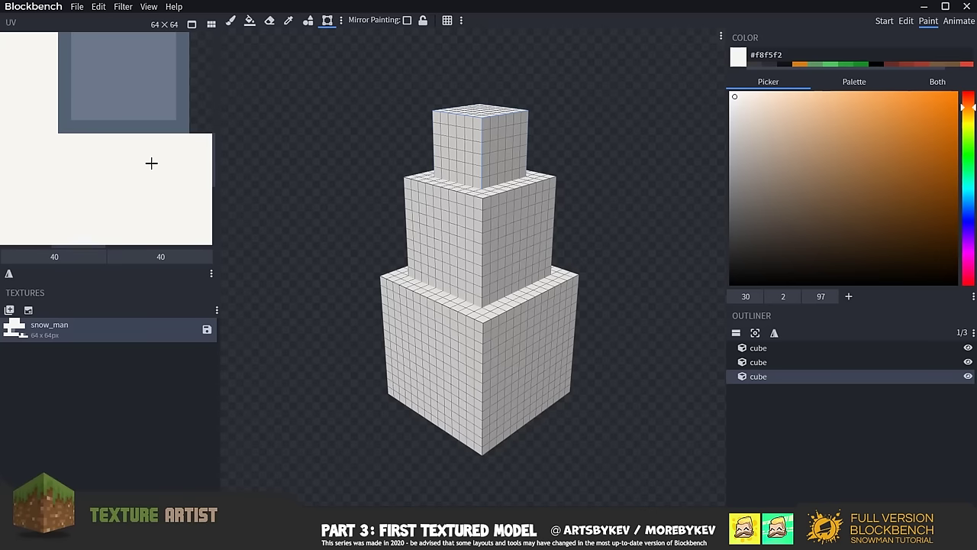
{"action": "scroll", "coordinate": [149, 161], "scroll_direction": "up", "scroll_amount": 2}
{"action": "scroll", "coordinate": [122, 149], "scroll_direction": "down", "scroll_amount": 1}
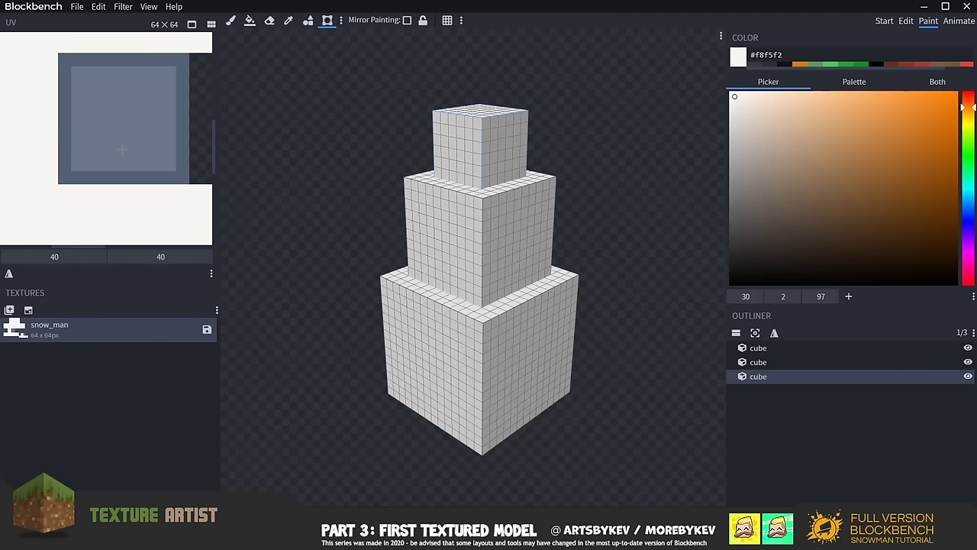
{"action": "scroll", "coordinate": [122, 149], "scroll_direction": "up", "scroll_amount": 2}
{"action": "scroll", "coordinate": [123, 149], "scroll_direction": "down", "scroll_amount": 2}
{"action": "scroll", "coordinate": [122, 148], "scroll_direction": "up", "scroll_amount": 3}
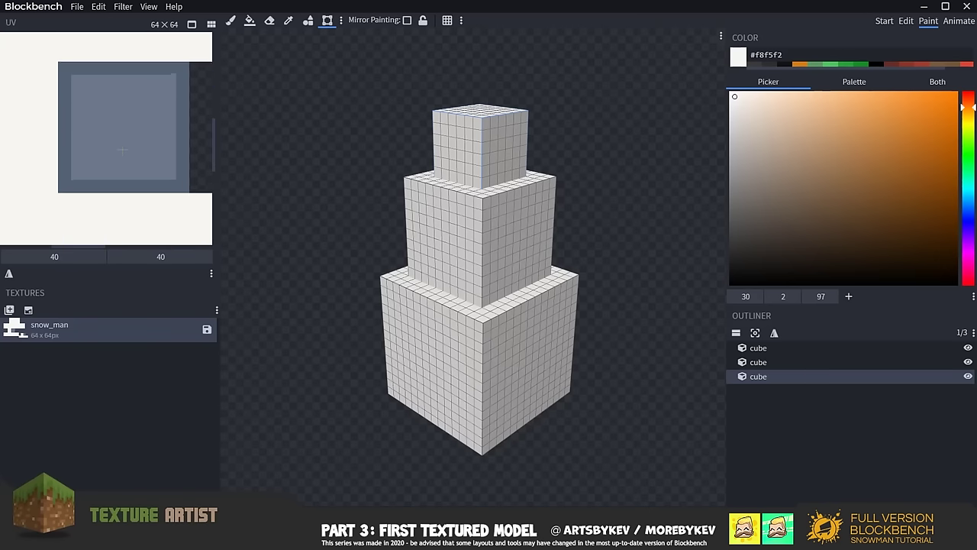
{"action": "scroll", "coordinate": [122, 149], "scroll_direction": "down", "scroll_amount": 2}
{"action": "scroll", "coordinate": [122, 149], "scroll_direction": "up", "scroll_amount": 1}
{"action": "scroll", "coordinate": [123, 149], "scroll_direction": "down", "scroll_amount": 1}
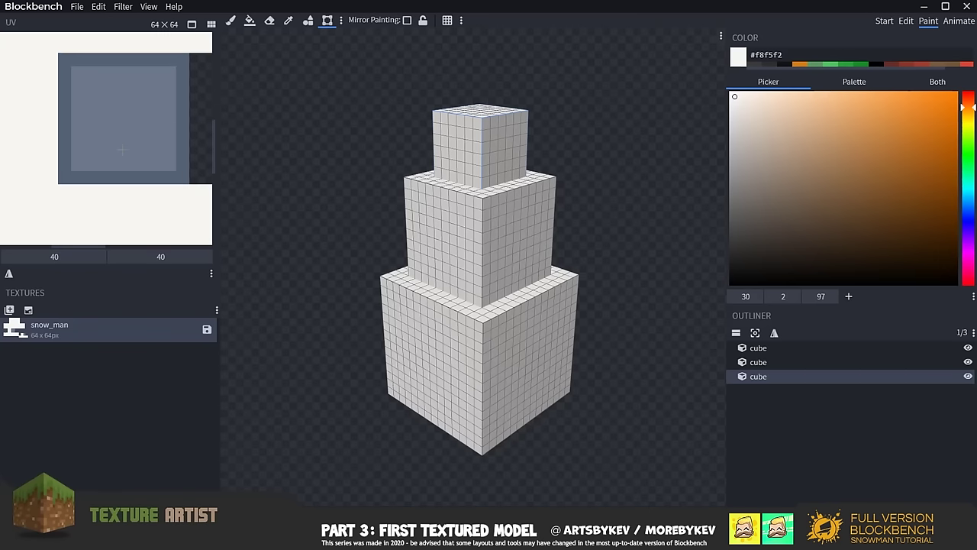
Select the middle cube's entire grey underside patch in the texture layout and cut it out.
{"action": "scroll", "coordinate": [120, 168], "scroll_direction": "up", "scroll_amount": 2}
{"action": "scroll", "coordinate": [117, 193], "scroll_direction": "down", "scroll_amount": 1}
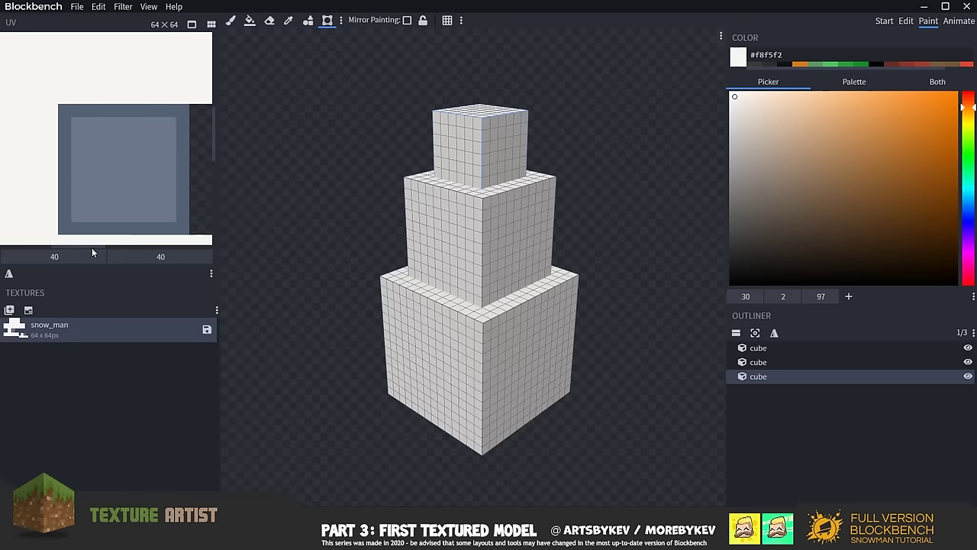
{"action": "mouse_move", "coordinate": [97, 246]}
{"action": "left_mouse_down"}
{"action": "mouse_move", "coordinate": [129, 247]}
{"action": "mouse_move", "coordinate": [103, 245]}
{"action": "left_mouse_up"}
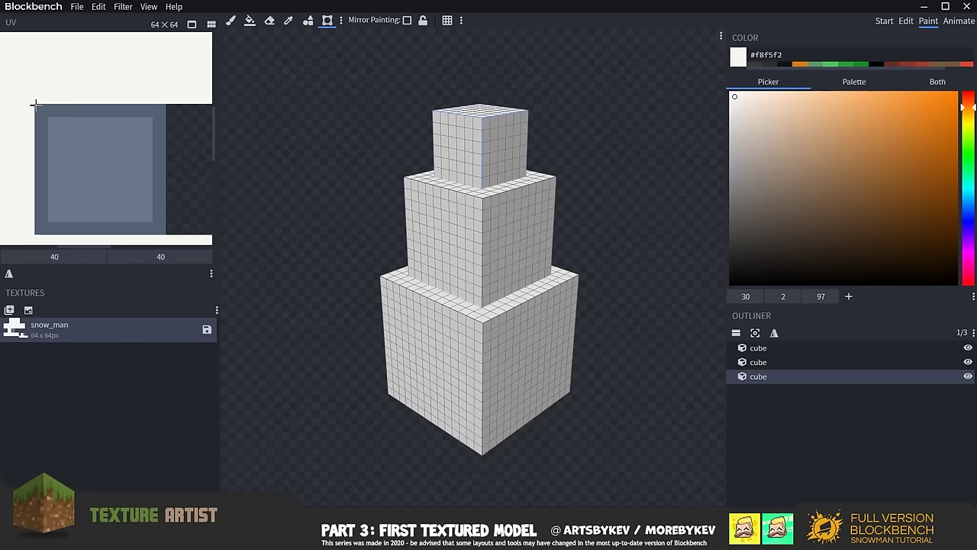
{"action": "left_click_drag", "start_coordinate": [34, 106], "coordinate": [167, 231]}
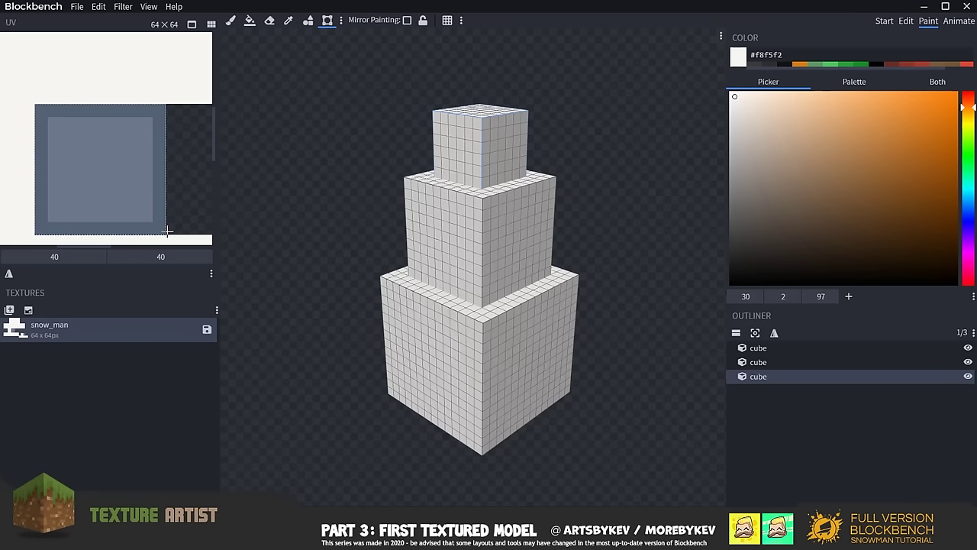
{"action": "scroll", "coordinate": [185, 161], "scroll_direction": "down", "scroll_amount": 1}
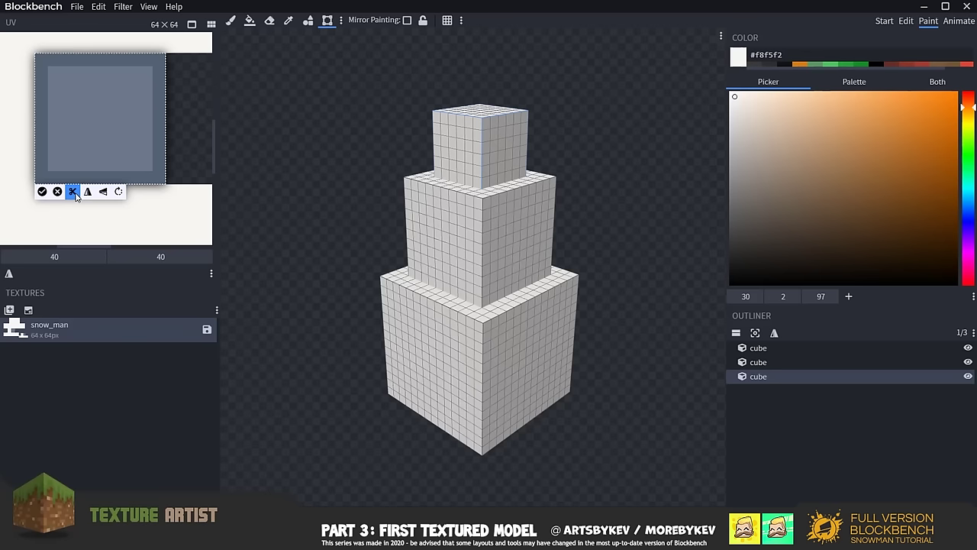
{"action": "left_click", "coordinate": [73, 192]}
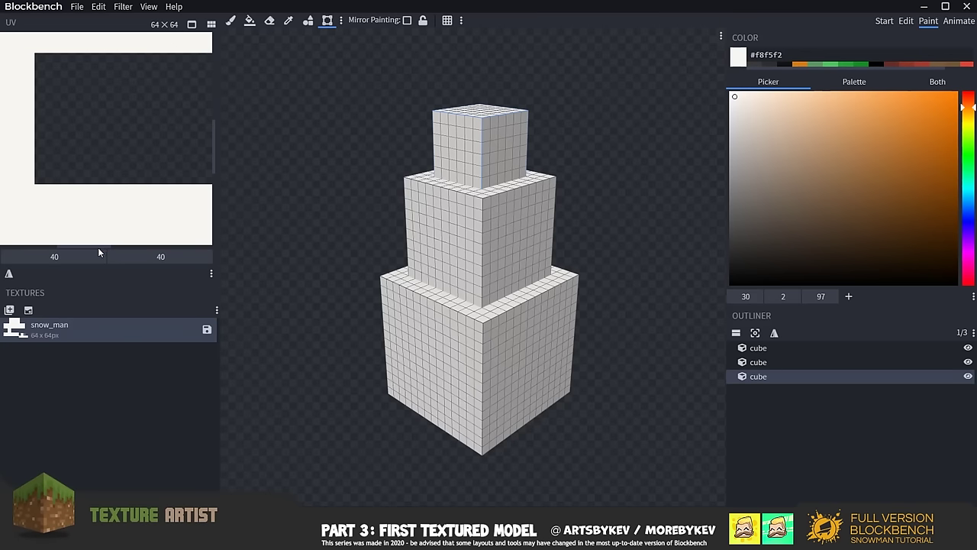
Select the top cube's entire grey underside patch in the texture layout and cut it out.
{"action": "left_click_drag", "start_coordinate": [99, 252], "coordinate": [171, 255]}
{"action": "scroll", "coordinate": [167, 177], "scroll_direction": "down", "scroll_amount": 2}
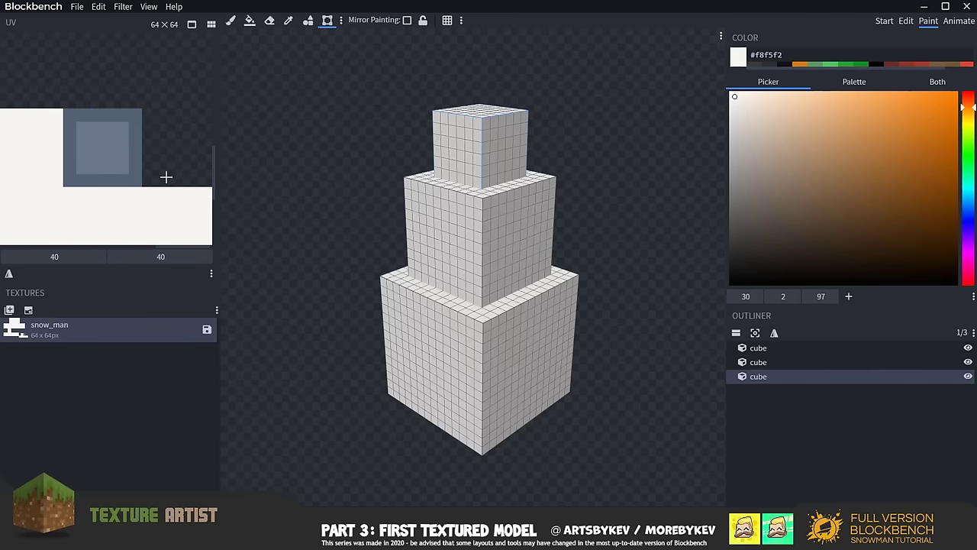
{"action": "scroll", "coordinate": [167, 176], "scroll_direction": "down", "scroll_amount": 3}
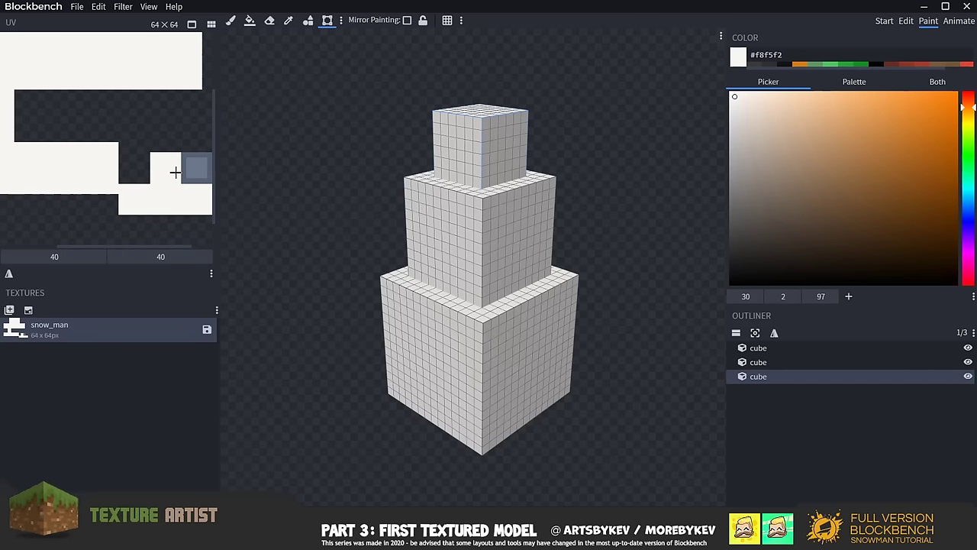
{"action": "scroll", "coordinate": [193, 167], "scroll_direction": "right", "scroll_amount": 3}
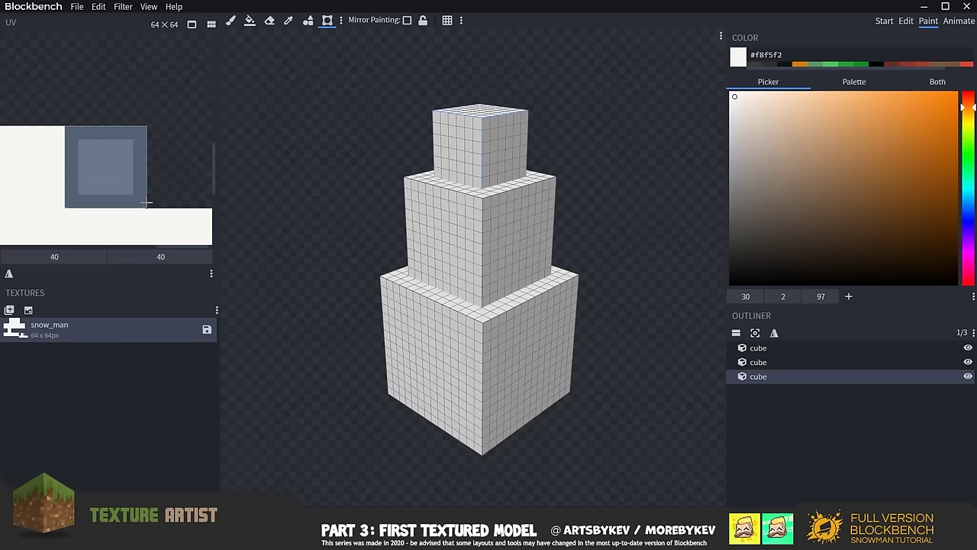
{"action": "left_click", "coordinate": [105, 214]}
{"action": "scroll", "coordinate": [169, 152], "scroll_direction": "down", "scroll_amount": 1}
{"action": "scroll", "coordinate": [169, 152], "scroll_direction": "down", "scroll_amount": 3}
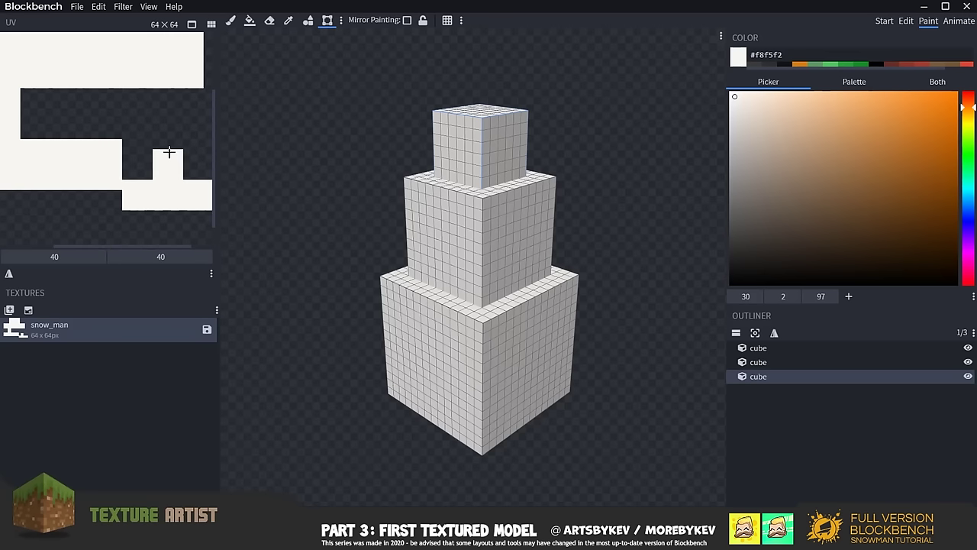
Raise the top cube in Edit mode to inspect its underside, undo the move and deselect the cube.
{"action": "left_click", "coordinate": [907, 23]}
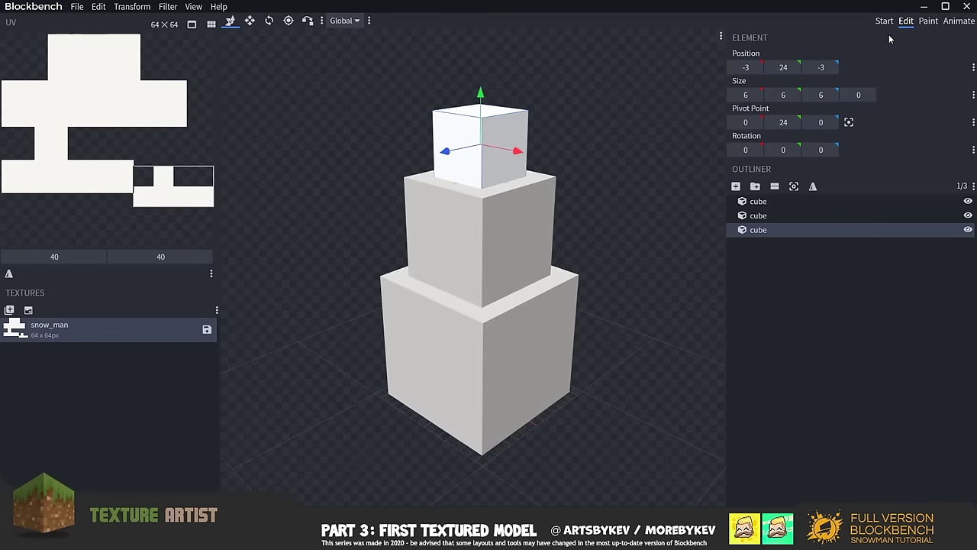
{"action": "left_click_drag", "start_coordinate": [530, 128], "coordinate": [512, 70]}
{"action": "left_click_drag", "start_coordinate": [480, 134], "coordinate": [480, 105]}
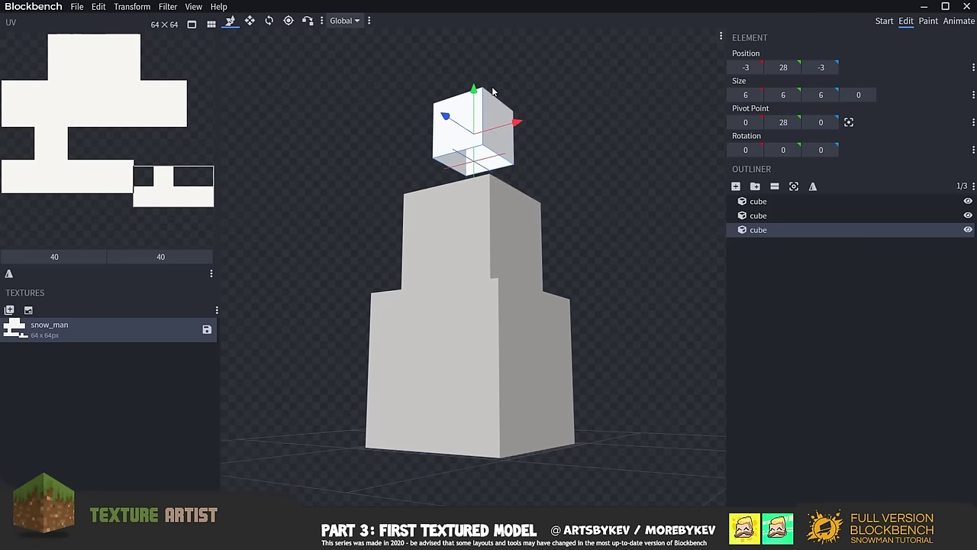
{"action": "left_click_drag", "start_coordinate": [550, 160], "coordinate": [548, 188]}
{"action": "key", "text": "ctrl+z"}
{"action": "left_click_drag", "start_coordinate": [597, 154], "coordinate": [594, 189]}
{"action": "left_click", "coordinate": [846, 339]}
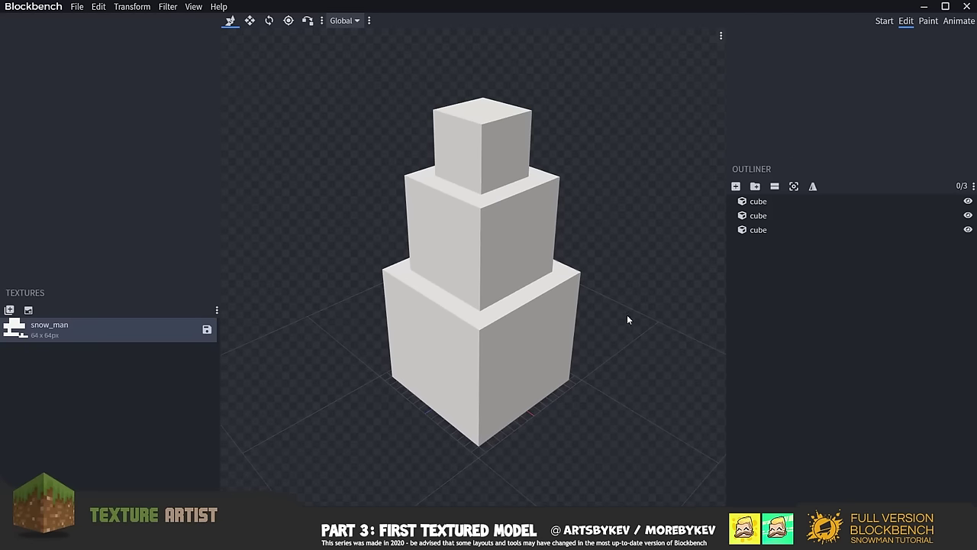
Switch to Paint mode and paint three L-shaped buttons in near-black #1a1a1a down the front of the bottom cube.
{"action": "left_click_drag", "start_coordinate": [628, 320], "coordinate": [586, 260]}
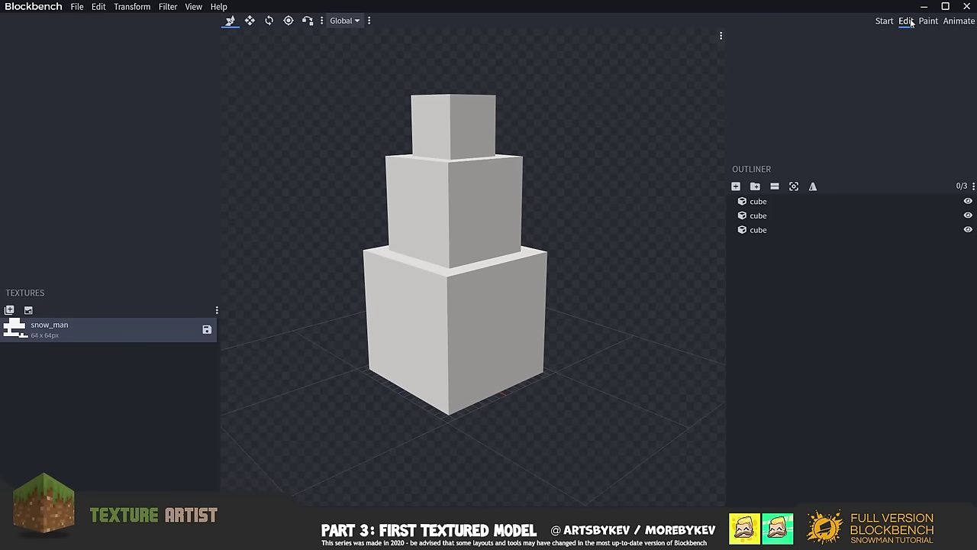
{"action": "left_click_drag", "start_coordinate": [680, 285], "coordinate": [357, 333]}
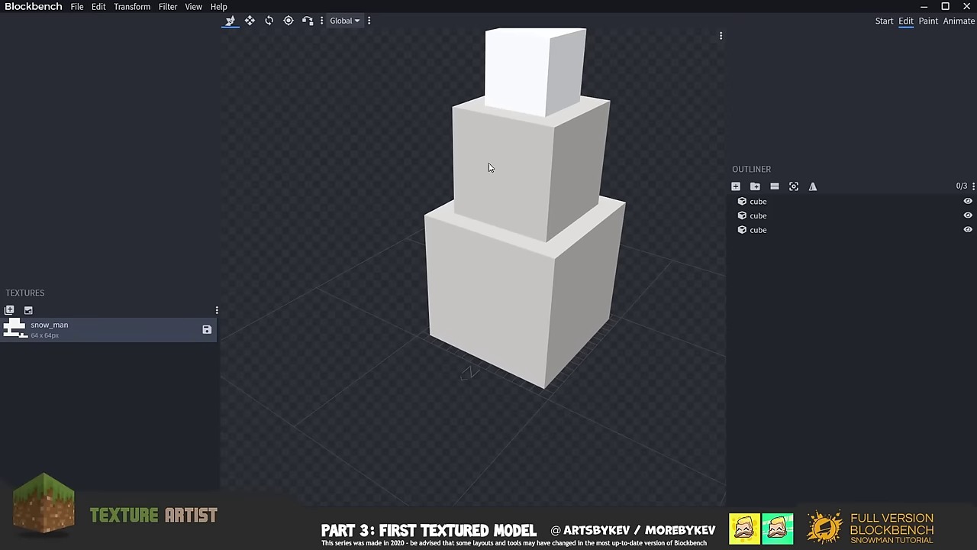
{"action": "left_click_drag", "start_coordinate": [526, 54], "coordinate": [367, 283]}
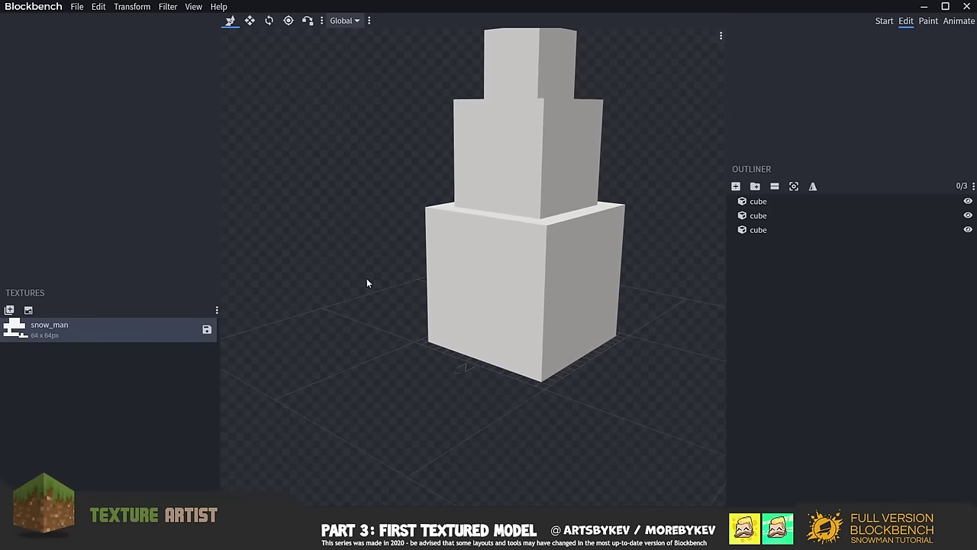
{"action": "left_click", "coordinate": [928, 21]}
{"action": "mouse_move", "coordinate": [649, 105]}
{"action": "left_mouse_down"}
{"action": "mouse_move", "coordinate": [672, 151]}
{"action": "mouse_move", "coordinate": [710, 131]}
{"action": "mouse_move", "coordinate": [734, 221]}
{"action": "mouse_move", "coordinate": [726, 262]}
{"action": "left_mouse_up"}
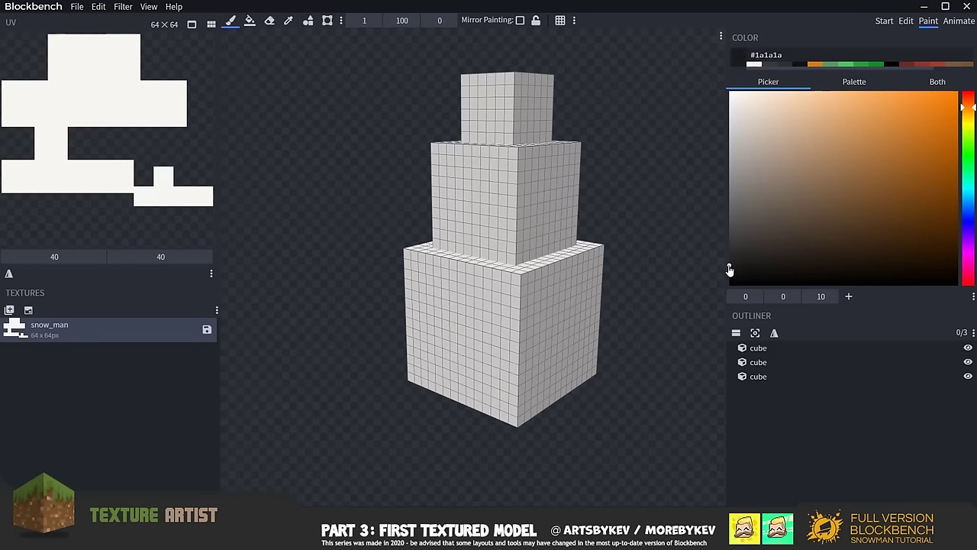
{"action": "key", "text": "KP_1"}
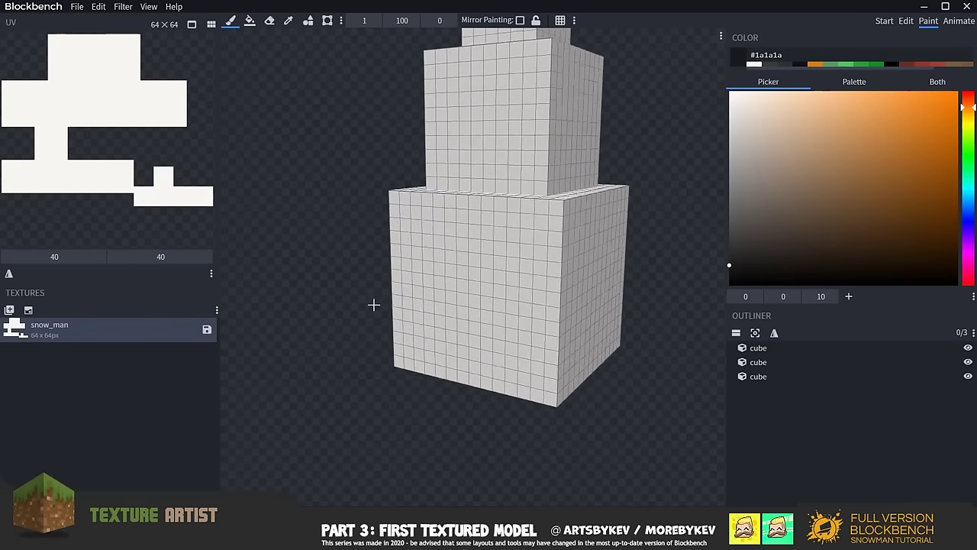
{"action": "left_click_drag", "start_coordinate": [504, 327], "coordinate": [513, 341]}
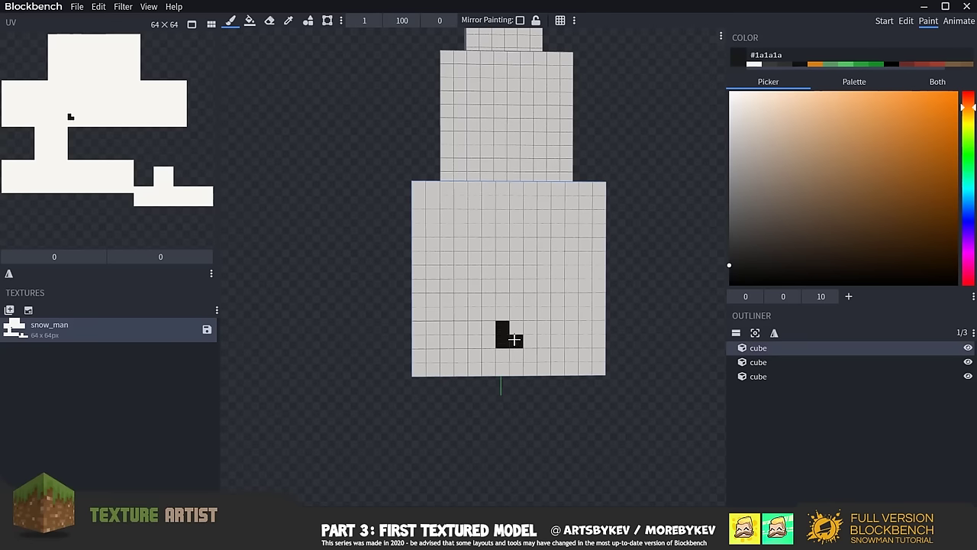
{"action": "left_click_drag", "start_coordinate": [502, 271], "coordinate": [516, 285]}
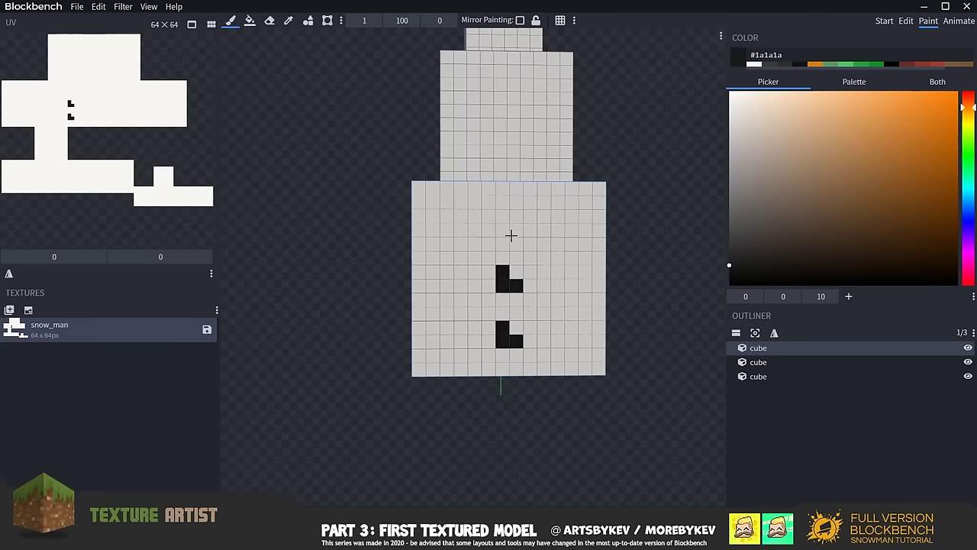
{"action": "left_click_drag", "start_coordinate": [502, 219], "coordinate": [516, 232]}
Paint three single-pixel black buttons in a vertical row on the front of the middle cube.
{"action": "mouse_move", "coordinate": [587, 178]}
{"action": "left_mouse_down"}
{"action": "mouse_move", "coordinate": [671, 140]}
{"action": "mouse_move", "coordinate": [656, 151]}
{"action": "mouse_move", "coordinate": [662, 125]}
{"action": "mouse_move", "coordinate": [646, 219]}
{"action": "left_mouse_up"}
{"action": "left_click", "coordinate": [474, 263]}
{"action": "left_click", "coordinate": [473, 221]}
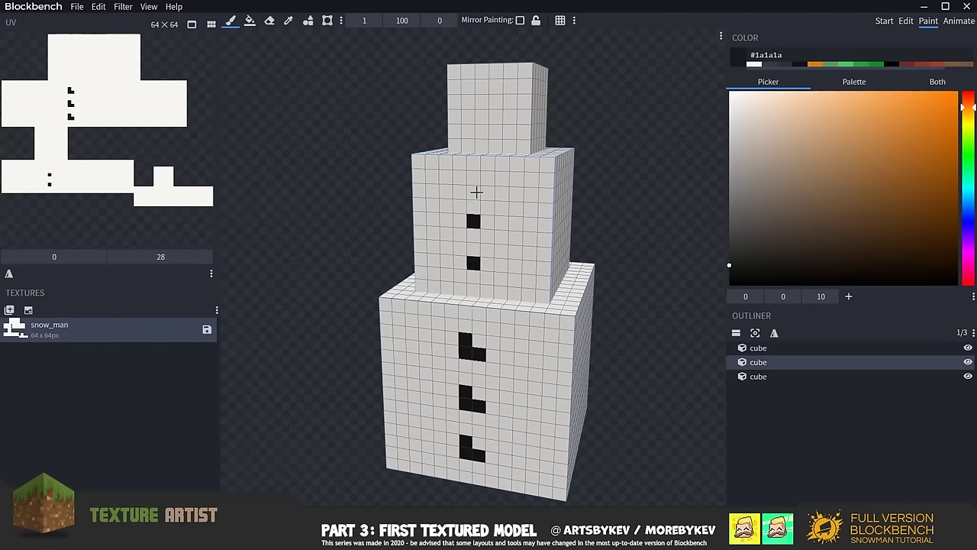
{"action": "left_click", "coordinate": [473, 177]}
Paint two single-pixel black eyes on the front of the top cube.
{"action": "left_click_drag", "start_coordinate": [631, 168], "coordinate": [611, 198]}
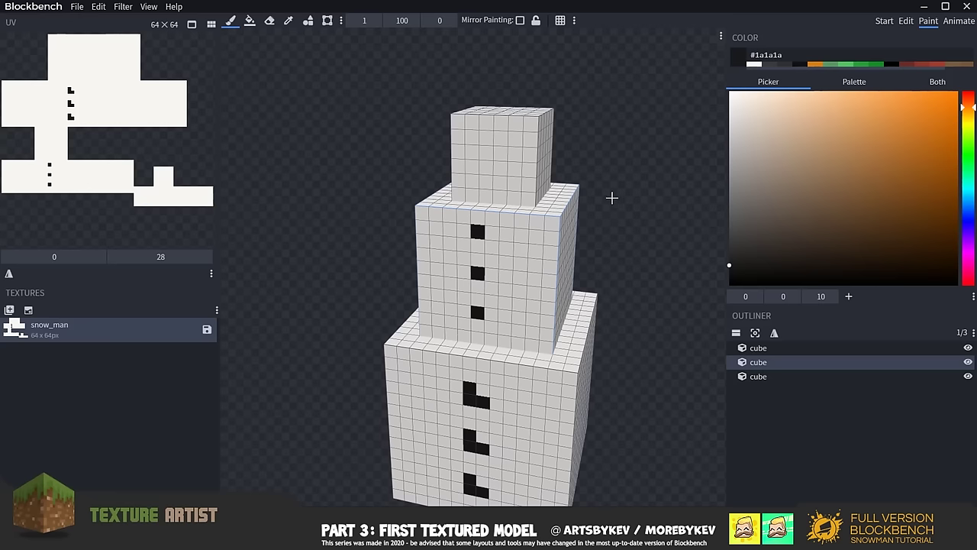
{"action": "left_click", "coordinate": [472, 152]}
{"action": "left_click", "coordinate": [516, 154]}
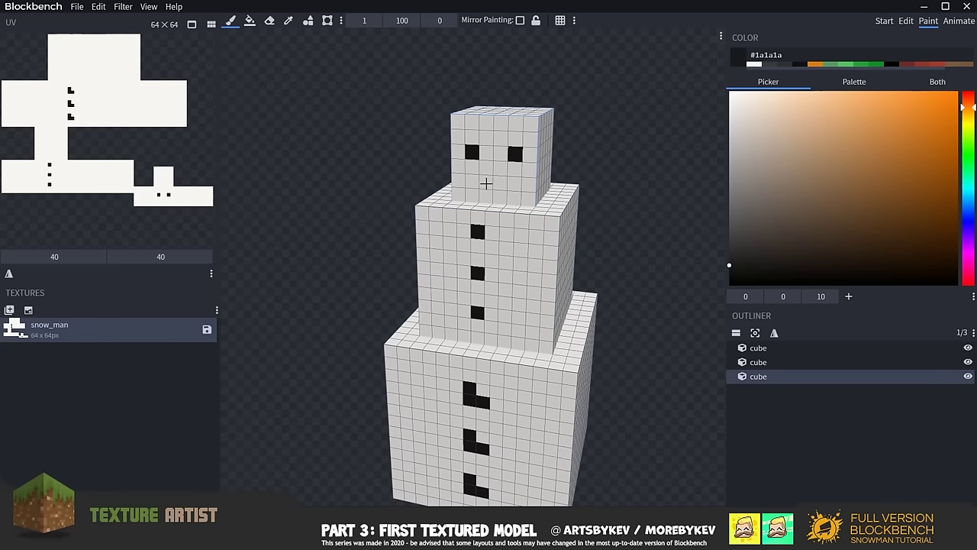
Paint a two-pixel-wide orange #da7006 nose centred just below the eyes.
{"action": "key", "text": "KP_1"}
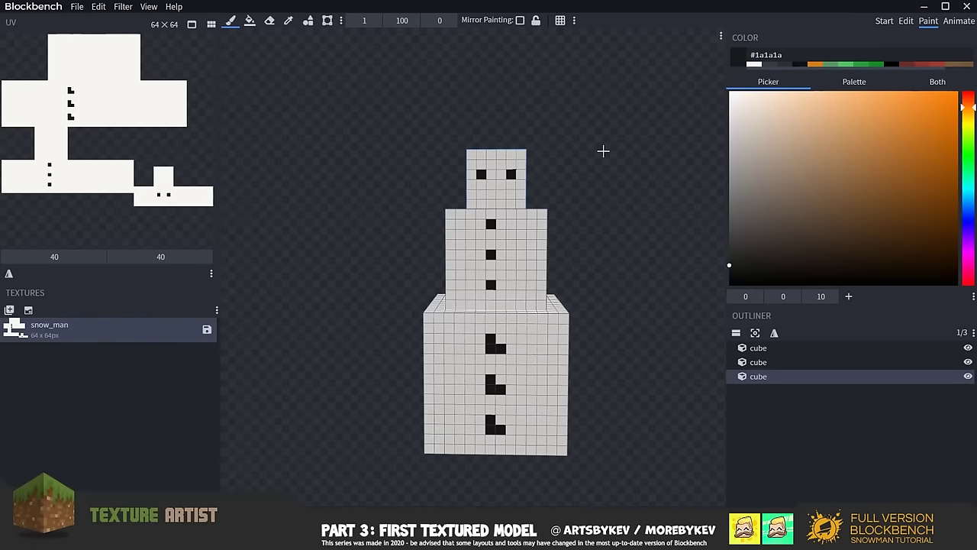
{"action": "mouse_move", "coordinate": [603, 151]}
{"action": "left_mouse_down"}
{"action": "mouse_move", "coordinate": [539, 160]}
{"action": "mouse_move", "coordinate": [621, 157]}
{"action": "mouse_move", "coordinate": [605, 165]}
{"action": "left_mouse_up"}
{"action": "left_click_drag", "start_coordinate": [924, 155], "coordinate": [952, 119]}
{"action": "left_click_drag", "start_coordinate": [499, 192], "coordinate": [493, 192]}
Paint a brown #55402a stick arm with branching twigs down one side of the middle and bottom cubes.
{"action": "mouse_move", "coordinate": [621, 188]}
{"action": "left_mouse_down"}
{"action": "mouse_move", "coordinate": [590, 180]}
{"action": "mouse_move", "coordinate": [624, 165]}
{"action": "mouse_move", "coordinate": [608, 179]}
{"action": "mouse_move", "coordinate": [567, 173]}
{"action": "mouse_move", "coordinate": [554, 183]}
{"action": "mouse_move", "coordinate": [584, 191]}
{"action": "mouse_move", "coordinate": [642, 265]}
{"action": "mouse_move", "coordinate": [542, 253]}
{"action": "mouse_move", "coordinate": [608, 257]}
{"action": "left_mouse_up"}
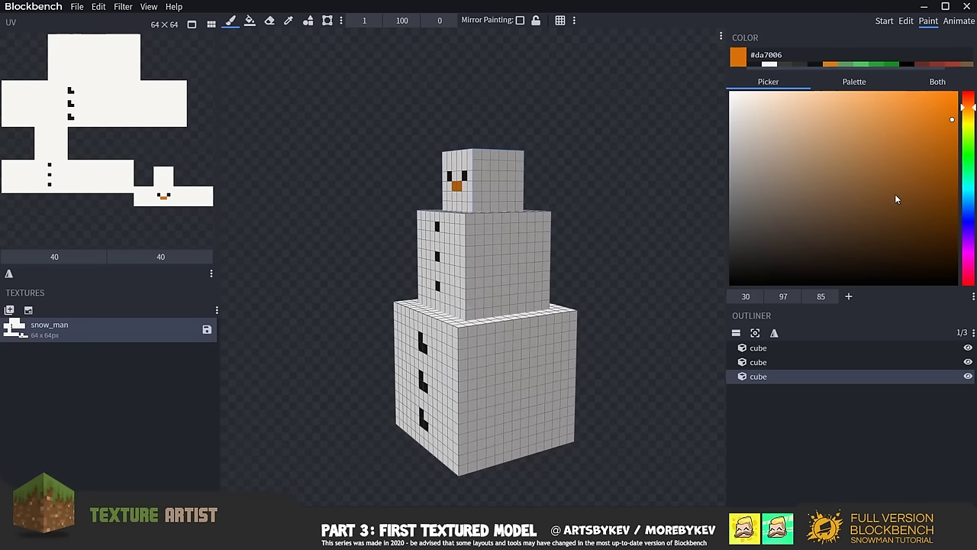
{"action": "left_click_drag", "start_coordinate": [933, 137], "coordinate": [846, 224]}
{"action": "left_click_drag", "start_coordinate": [563, 245], "coordinate": [494, 238]}
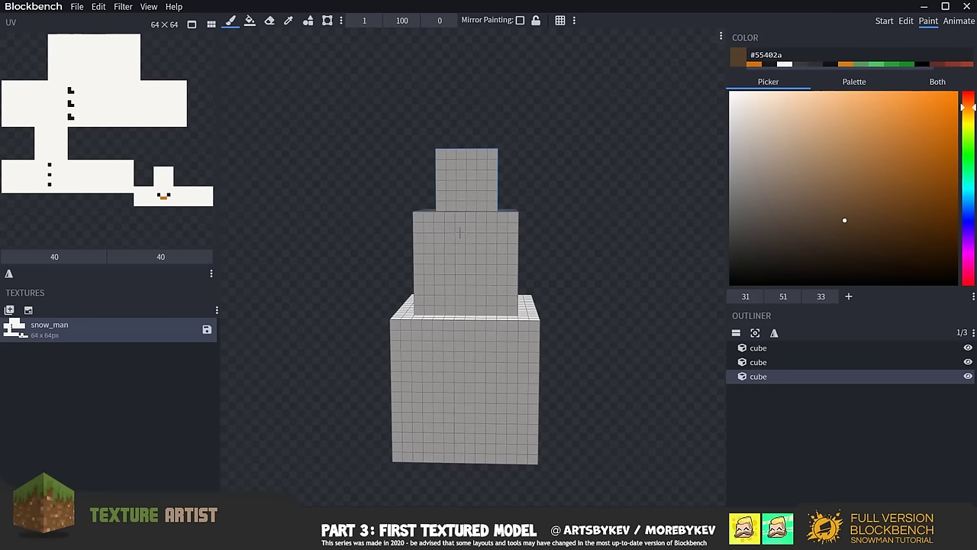
{"action": "left_click", "coordinate": [470, 238]}
{"action": "mouse_move", "coordinate": [470, 239]}
{"action": "left_mouse_down"}
{"action": "mouse_move", "coordinate": [469, 382]}
{"action": "mouse_move", "coordinate": [450, 397]}
{"action": "left_mouse_up"}
{"action": "left_click", "coordinate": [438, 406]}
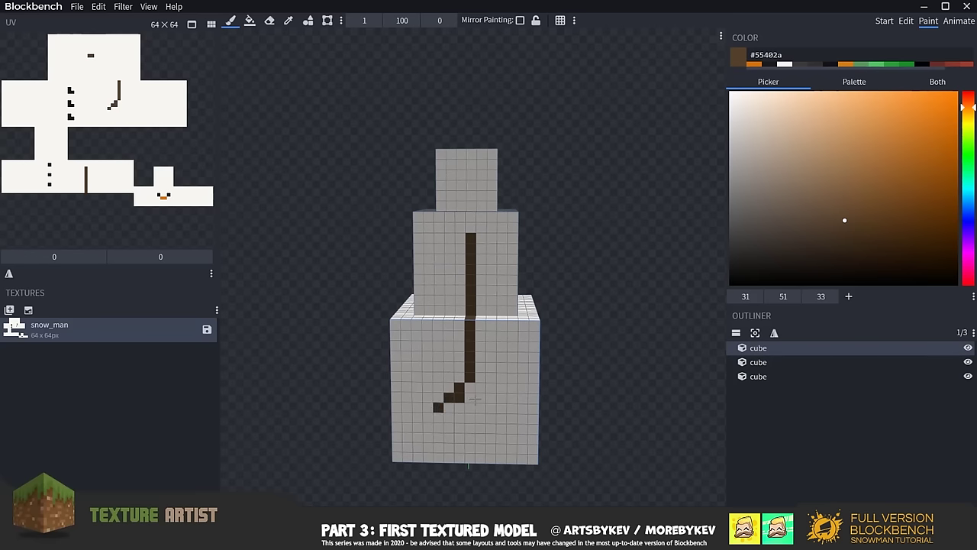
{"action": "left_click_drag", "start_coordinate": [469, 391], "coordinate": [469, 409]}
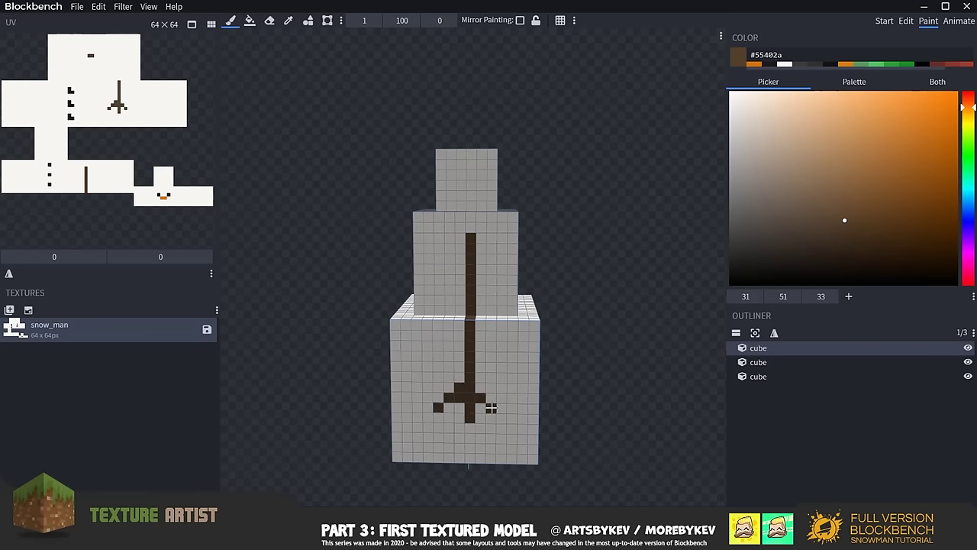
{"action": "left_click", "coordinate": [491, 407]}
{"action": "left_click", "coordinate": [471, 427]}
Undo the last four brush strokes on the brown arm's twigs.
{"action": "mouse_move", "coordinate": [571, 361]}
{"action": "left_mouse_down"}
{"action": "mouse_move", "coordinate": [631, 316]}
{"action": "mouse_move", "coordinate": [674, 323]}
{"action": "mouse_move", "coordinate": [665, 326]}
{"action": "left_mouse_up"}
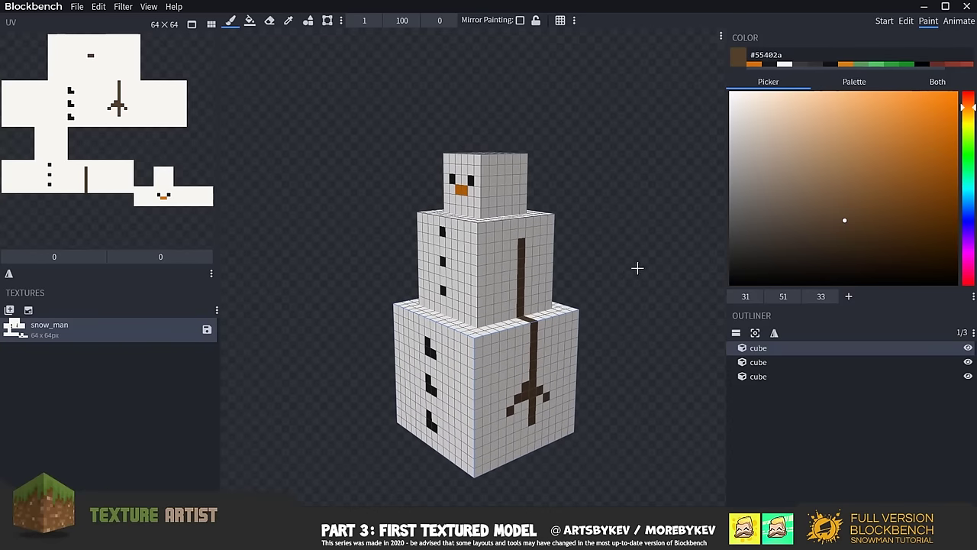
{"action": "mouse_move", "coordinate": [608, 226]}
{"action": "left_mouse_down"}
{"action": "mouse_move", "coordinate": [738, 226]}
{"action": "mouse_move", "coordinate": [585, 225]}
{"action": "mouse_move", "coordinate": [758, 221]}
{"action": "mouse_move", "coordinate": [587, 216]}
{"action": "mouse_move", "coordinate": [613, 224]}
{"action": "left_mouse_up"}
{"action": "right_click_drag", "start_coordinate": [612, 225], "coordinate": [591, 208]}
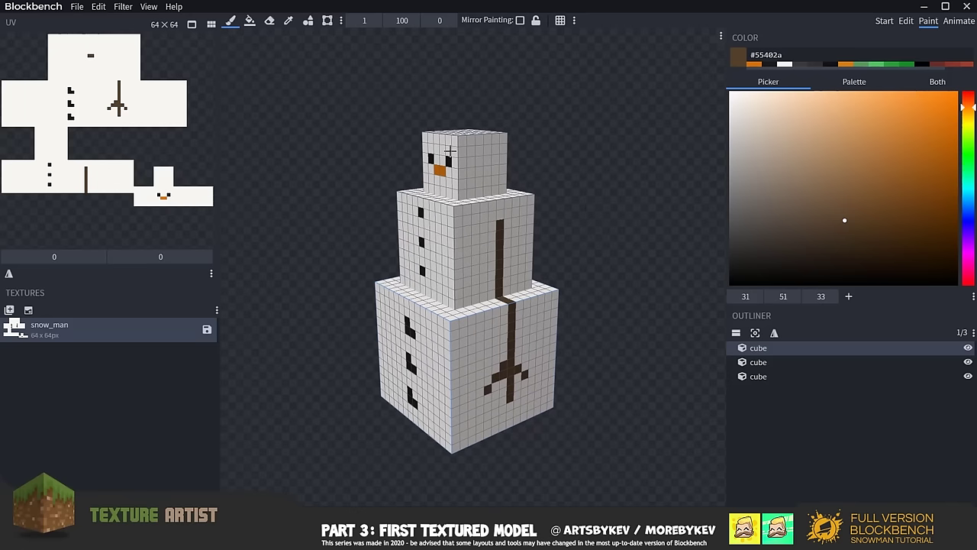
{"action": "left_click", "coordinate": [99, 8]}
{"action": "left_click", "coordinate": [112, 22]}
{"action": "left_click", "coordinate": [98, 7]}
{"action": "left_click", "coordinate": [113, 22]}
{"action": "left_click", "coordinate": [99, 8]}
{"action": "left_click", "coordinate": [111, 22]}
{"action": "left_click", "coordinate": [100, 7]}
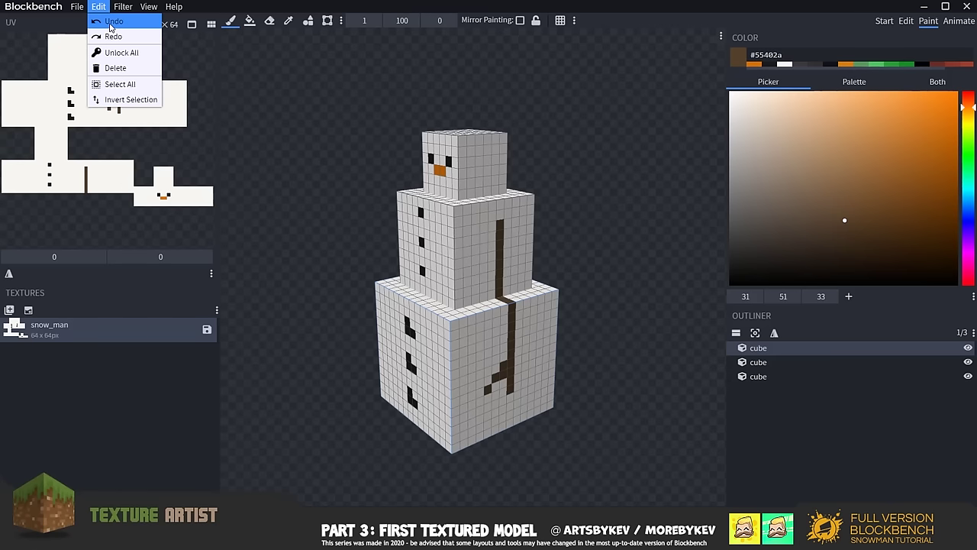
{"action": "left_click", "coordinate": [111, 23]}
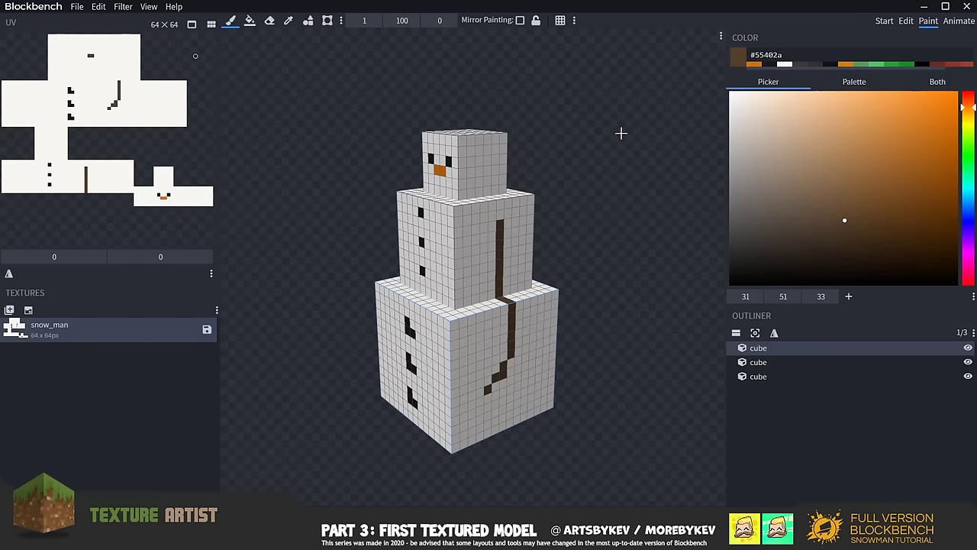
Sample the off-white #f8f5f2 and fill the three faces carrying the remaining brown arm with it.
{"action": "left_click", "coordinate": [289, 21]}
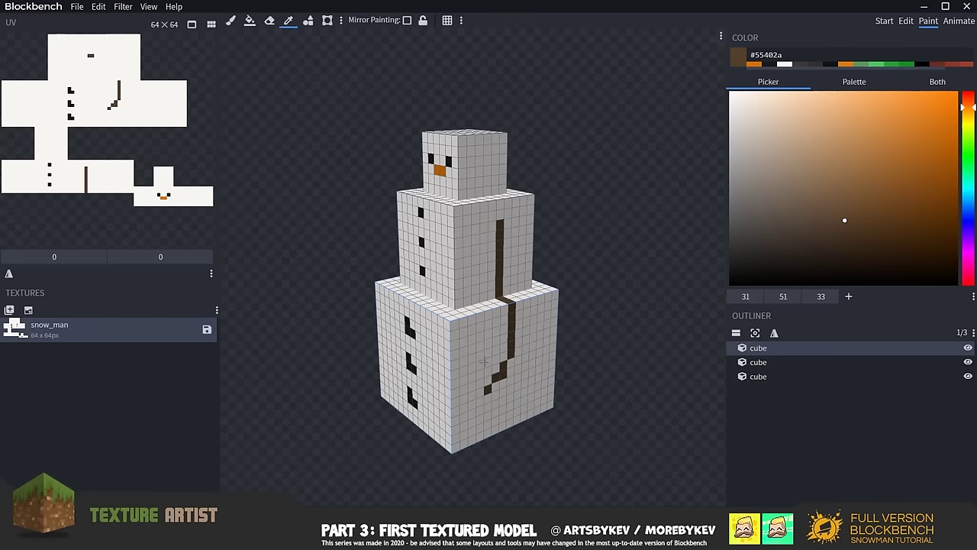
{"action": "left_click", "coordinate": [482, 279]}
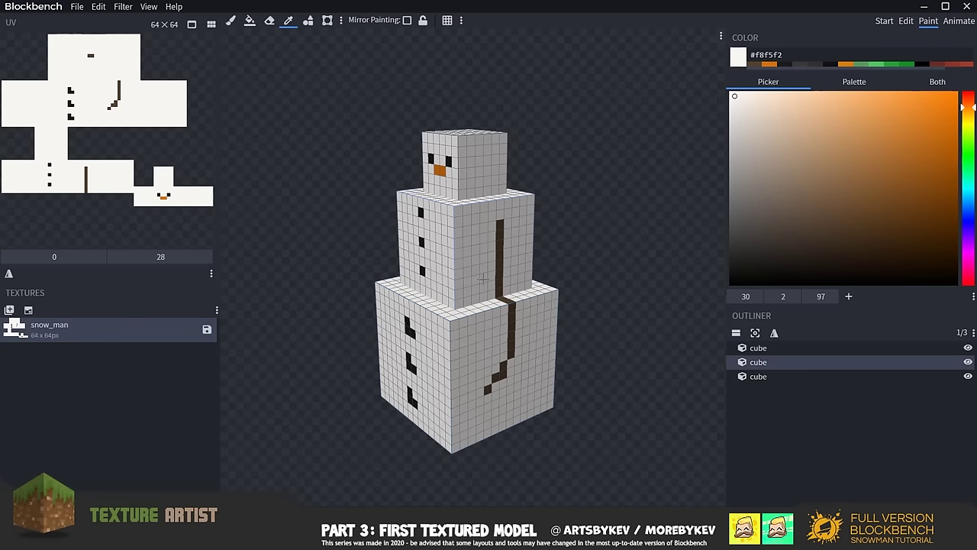
{"action": "left_click", "coordinate": [249, 20]}
{"action": "left_click", "coordinate": [472, 268]}
{"action": "left_click", "coordinate": [474, 307]}
{"action": "left_click", "coordinate": [481, 333]}
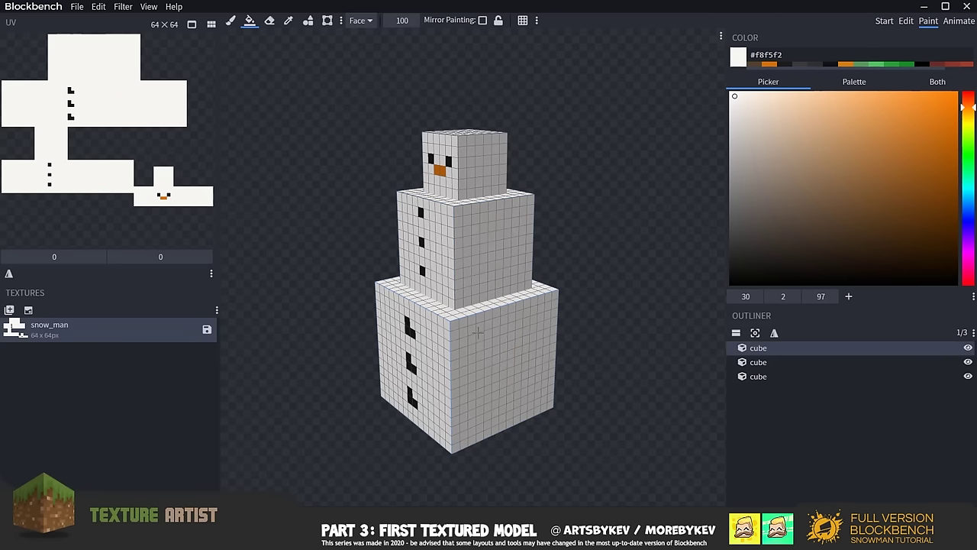
Activate the Paint Brush with Mirror Painting enabled and set the colour to dark brown #462f18.
{"action": "right_click_drag", "start_coordinate": [654, 232], "coordinate": [633, 229]}
{"action": "left_click", "coordinate": [231, 21]}
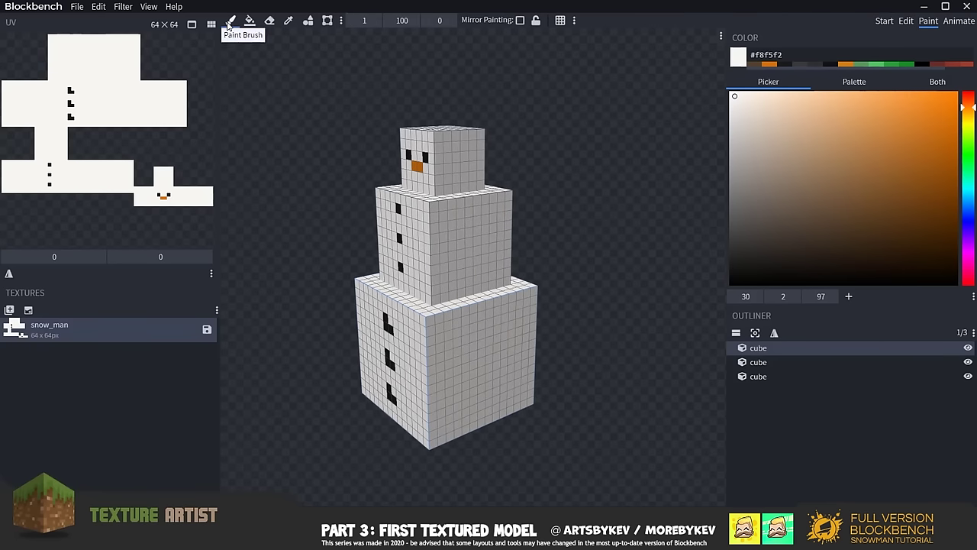
{"action": "left_click_drag", "start_coordinate": [916, 243], "coordinate": [879, 231]}
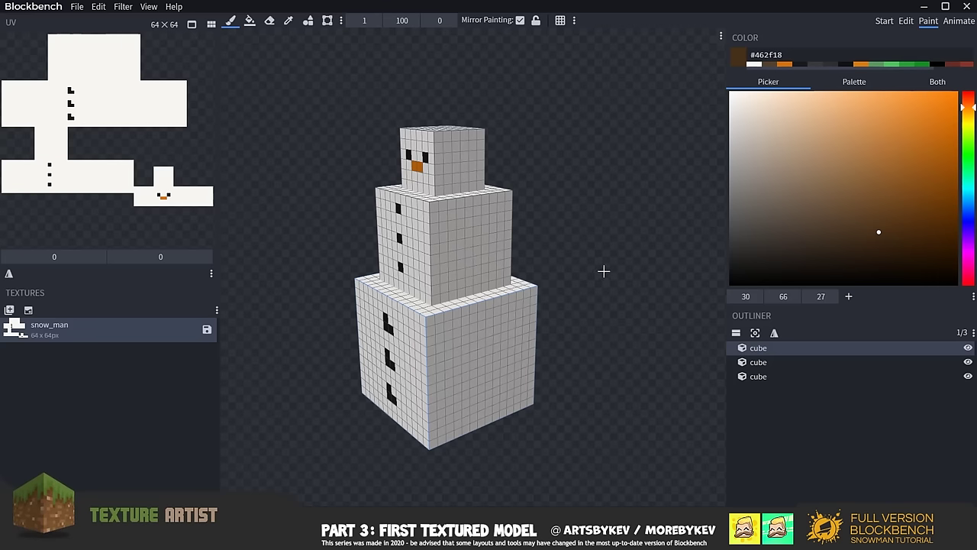
Check the snowman's orientation on the grid in Edit mode from the front and below, and return to Paint mode.
{"action": "left_click", "coordinate": [906, 21]}
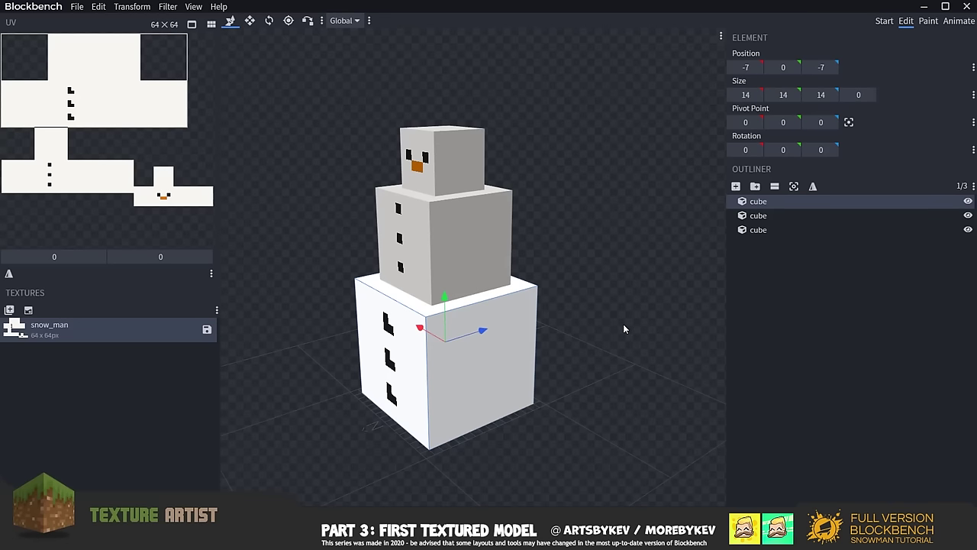
{"action": "mouse_move", "coordinate": [623, 323]}
{"action": "left_mouse_down"}
{"action": "mouse_move", "coordinate": [689, 275]}
{"action": "mouse_move", "coordinate": [488, 358]}
{"action": "left_mouse_up"}
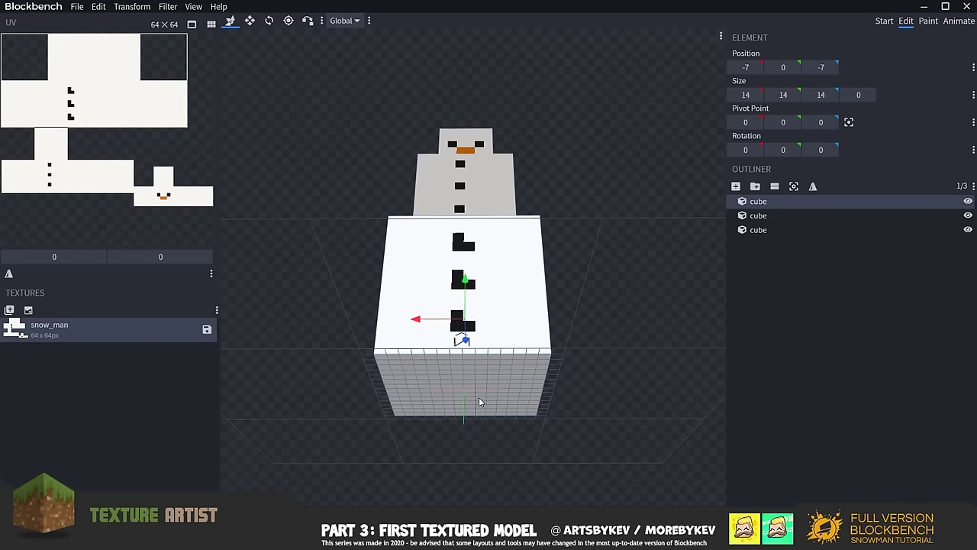
{"action": "mouse_move", "coordinate": [628, 282]}
{"action": "left_mouse_down"}
{"action": "mouse_move", "coordinate": [604, 336]}
{"action": "mouse_move", "coordinate": [613, 320]}
{"action": "mouse_move", "coordinate": [591, 305]}
{"action": "mouse_move", "coordinate": [491, 379]}
{"action": "left_mouse_up"}
{"action": "left_click", "coordinate": [929, 21]}
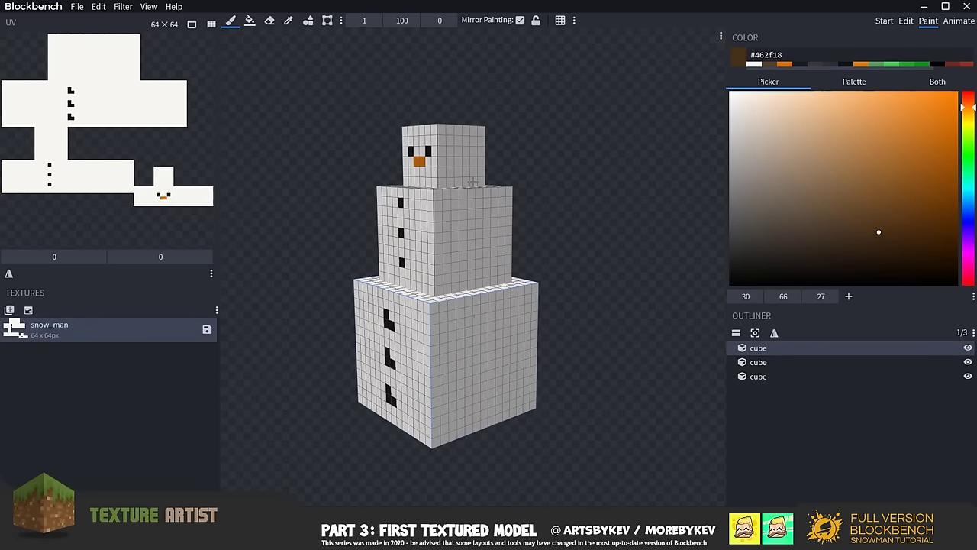
{"action": "left_click_drag", "start_coordinate": [552, 284], "coordinate": [485, 135]}
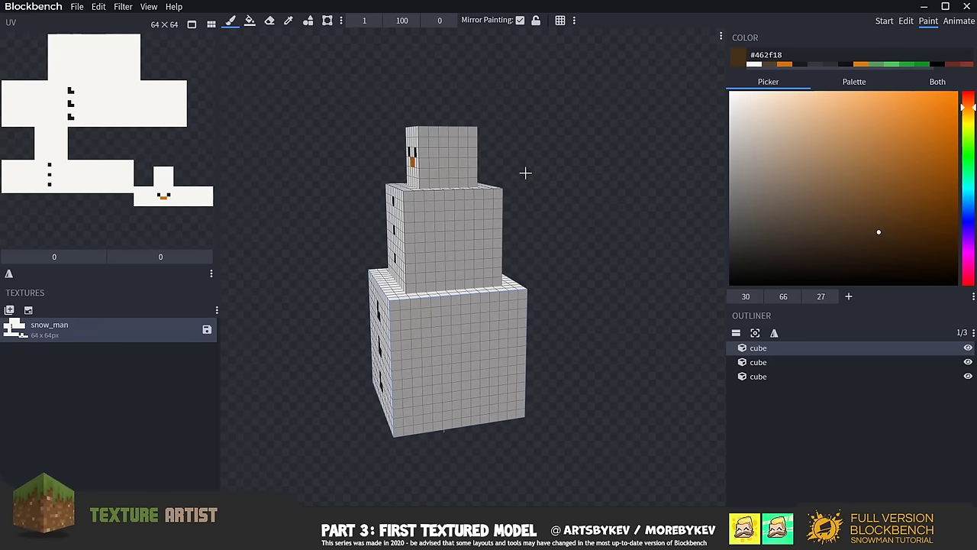
Paint a mirrored one-pixel-wide dark brown arm down the middle cube's side, across the bottom cube's top ledge and onto its upper side.
{"action": "left_click_drag", "start_coordinate": [460, 216], "coordinate": [460, 252]}
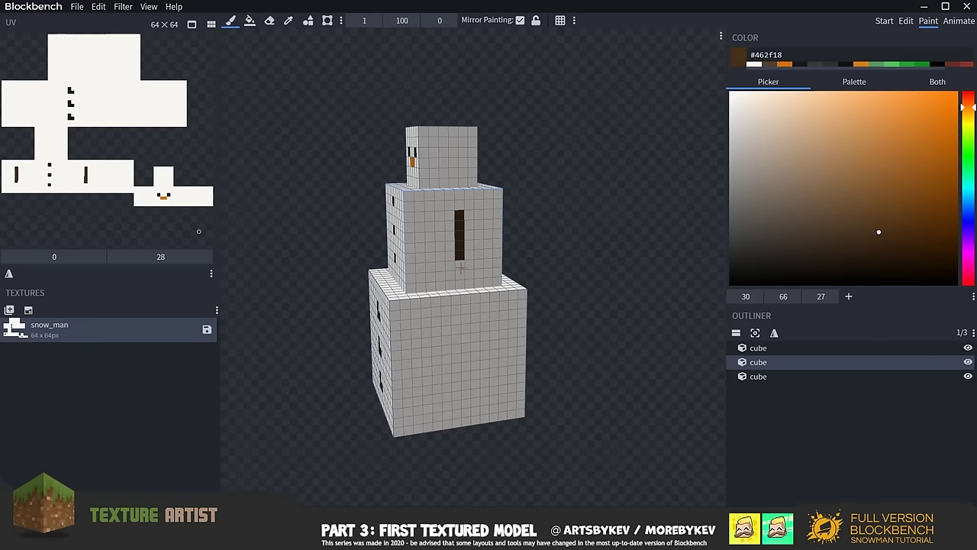
{"action": "left_click_drag", "start_coordinate": [460, 268], "coordinate": [467, 326]}
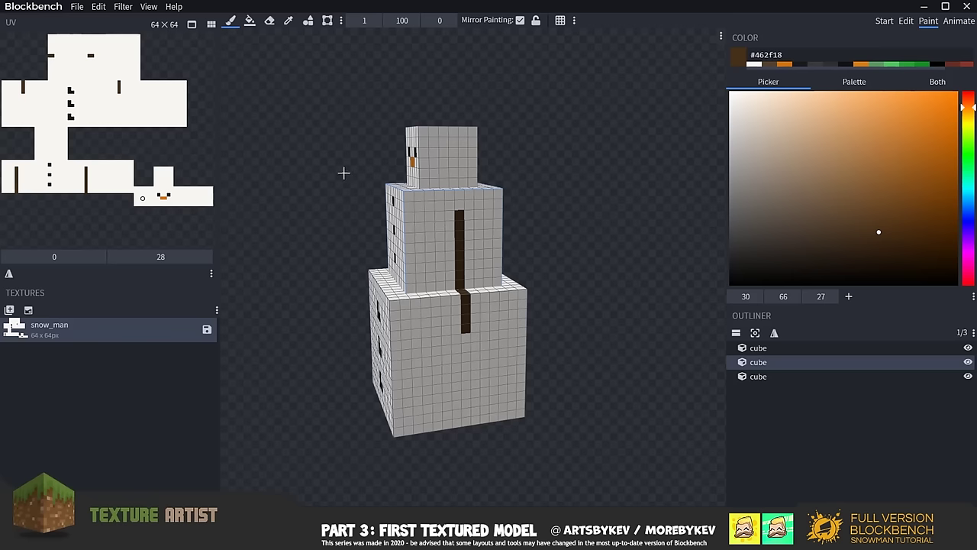
{"action": "mouse_move", "coordinate": [343, 170]}
{"action": "left_mouse_down"}
{"action": "mouse_move", "coordinate": [428, 165]}
{"action": "mouse_move", "coordinate": [447, 312]}
{"action": "left_mouse_up"}
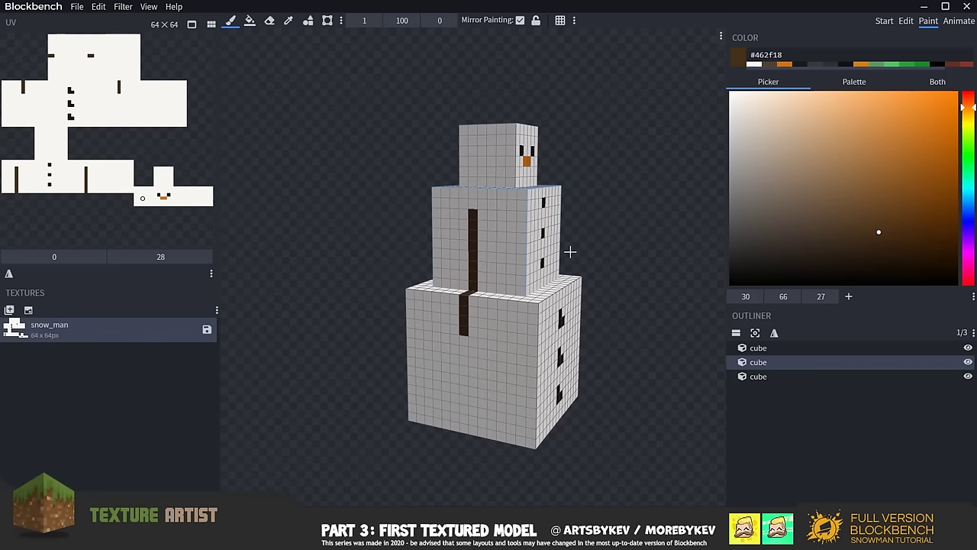
{"action": "left_click_drag", "start_coordinate": [571, 251], "coordinate": [420, 238]}
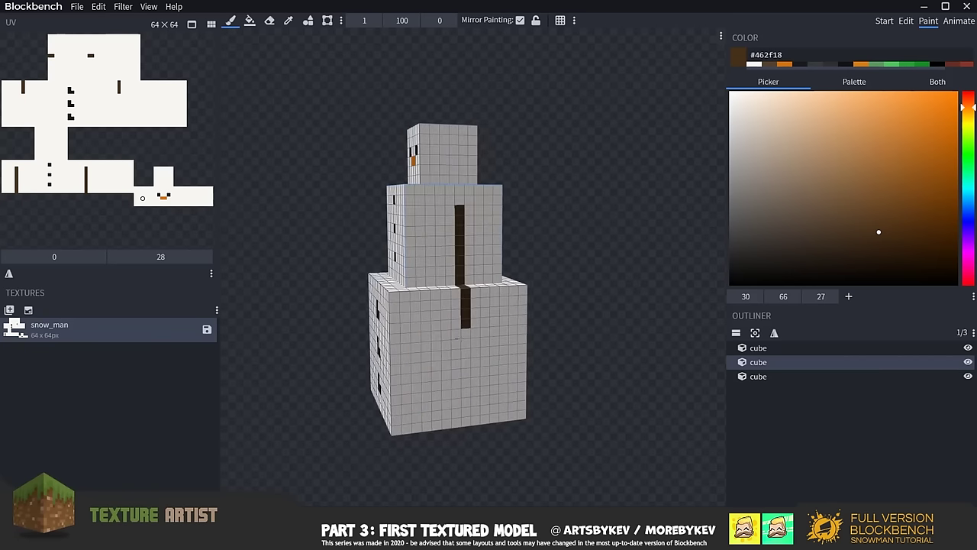
Extend the brown arm down the bottom cube's side and add diagonal twig fingers branching out on both sides of it.
{"action": "mouse_move", "coordinate": [467, 336]}
{"action": "left_mouse_down"}
{"action": "mouse_move", "coordinate": [467, 372]}
{"action": "mouse_move", "coordinate": [462, 356]}
{"action": "mouse_move", "coordinate": [435, 372]}
{"action": "left_mouse_up"}
{"action": "left_click", "coordinate": [436, 374]}
{"action": "left_click", "coordinate": [475, 362]}
{"action": "left_click", "coordinate": [484, 371]}
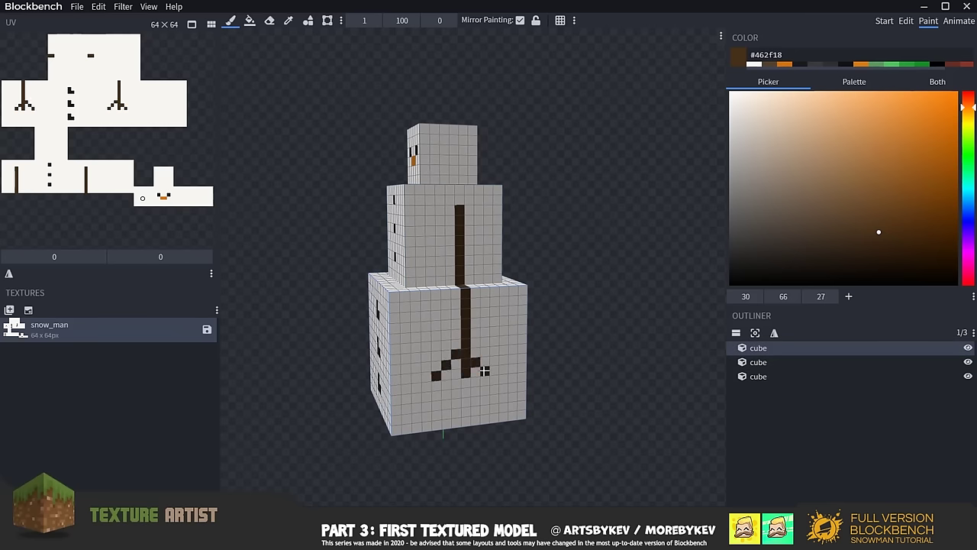
{"action": "left_click", "coordinate": [466, 393]}
{"action": "left_click_drag", "start_coordinate": [464, 385], "coordinate": [339, 420]}
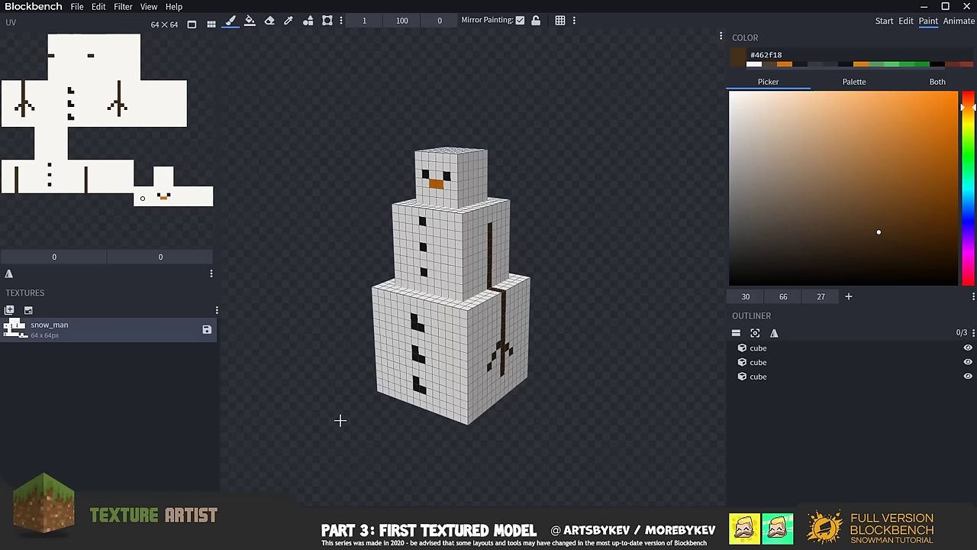